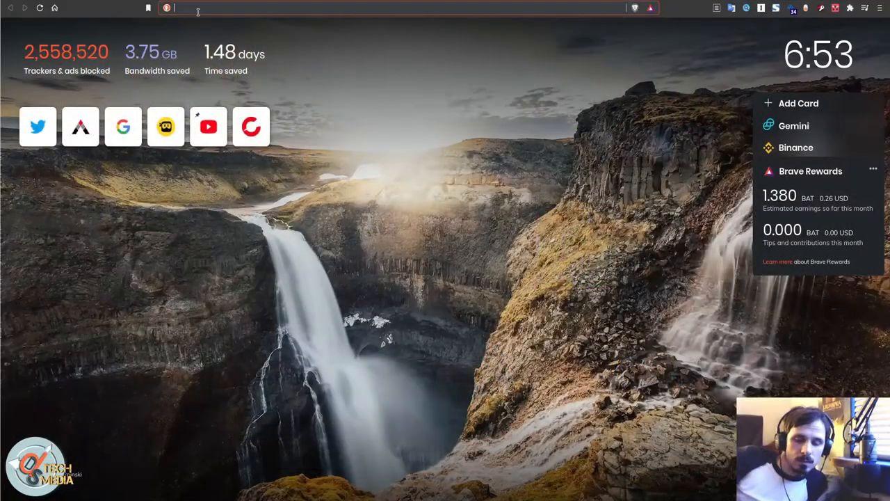
pyautogui.write('minds.com')
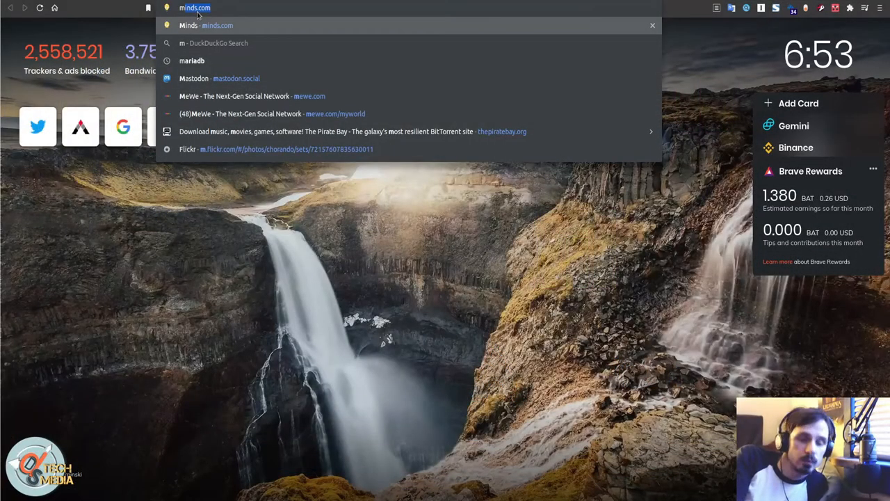
pyautogui.write('anj')
# Step: Load manjaro.org and select the paragraph about its extra testing layers on the Fresh and Stable page
pyautogui.press('Return')
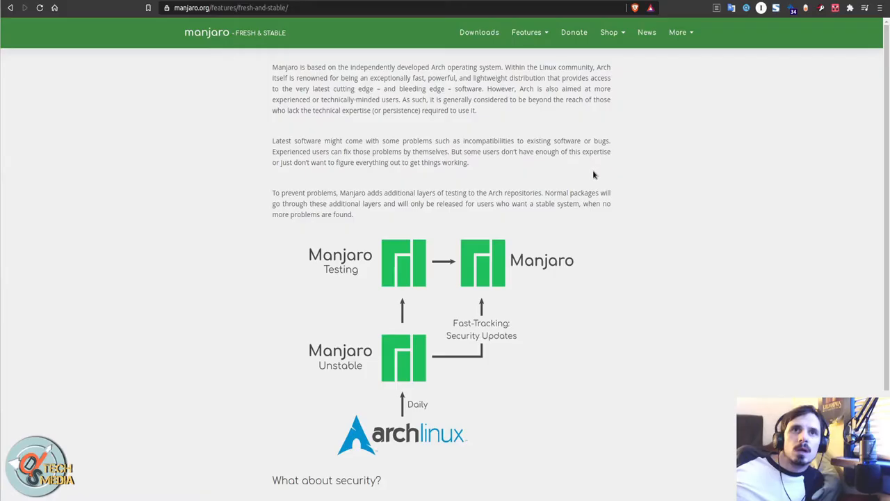
pyautogui.scroll(-1, 580, 211)
pyautogui.scroll(1, 580, 211)
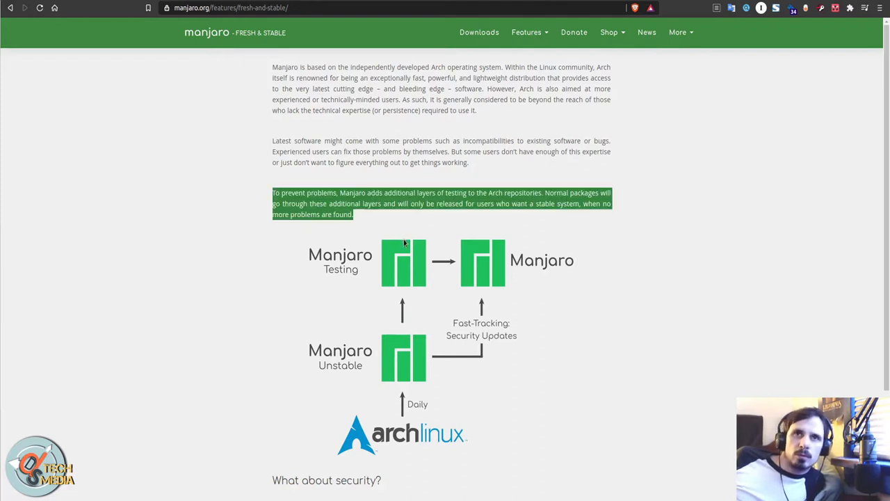
pyautogui.tripleClick(400, 209)
# Step: Browse the Downloads page through the official, community-maintained and ARM editions
pyautogui.click(688, 32)
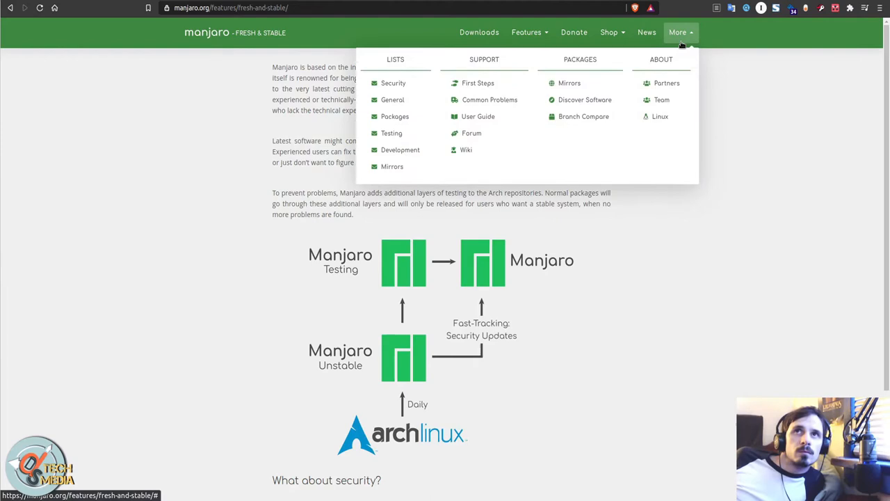
pyautogui.click(479, 32)
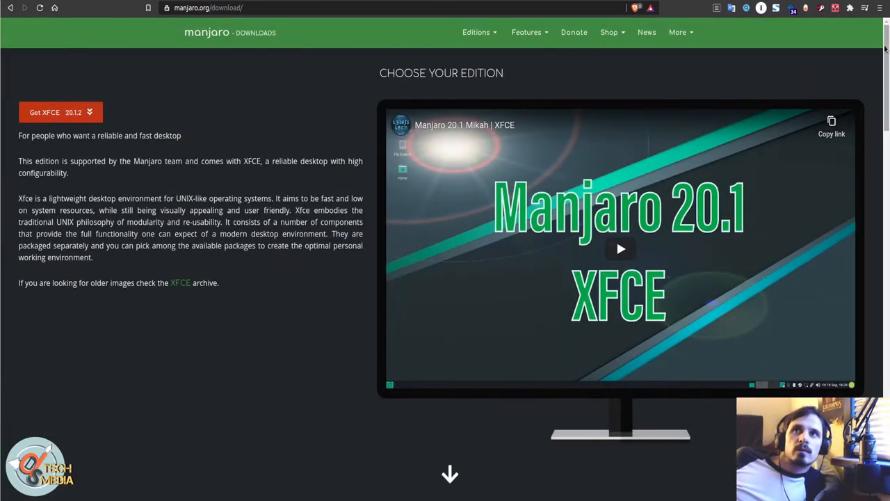
pyautogui.scroll(-1, 885, 47)
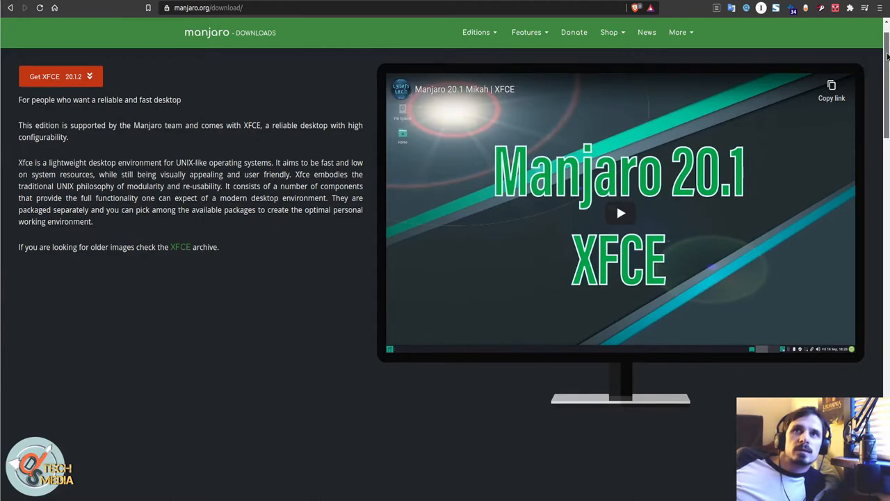
pyautogui.scroll(-5, 885, 54)
pyautogui.scroll(-5, 885, 54)
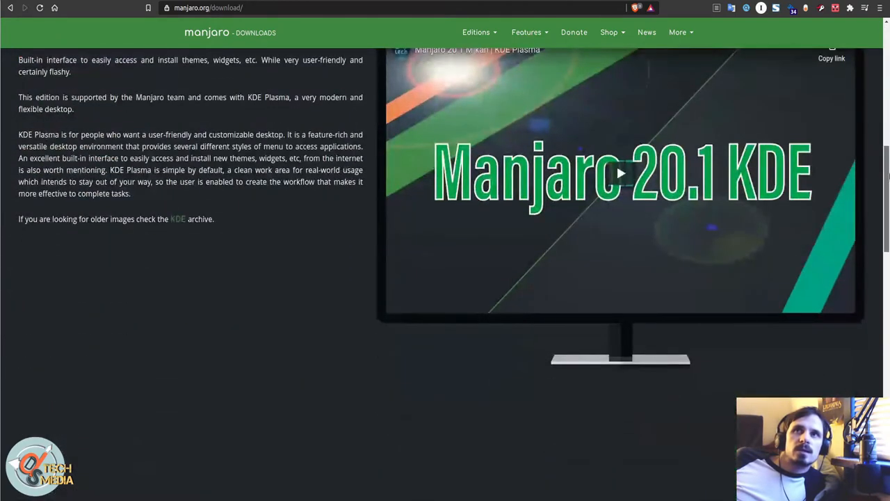
pyautogui.scroll(-5, 885, 292)
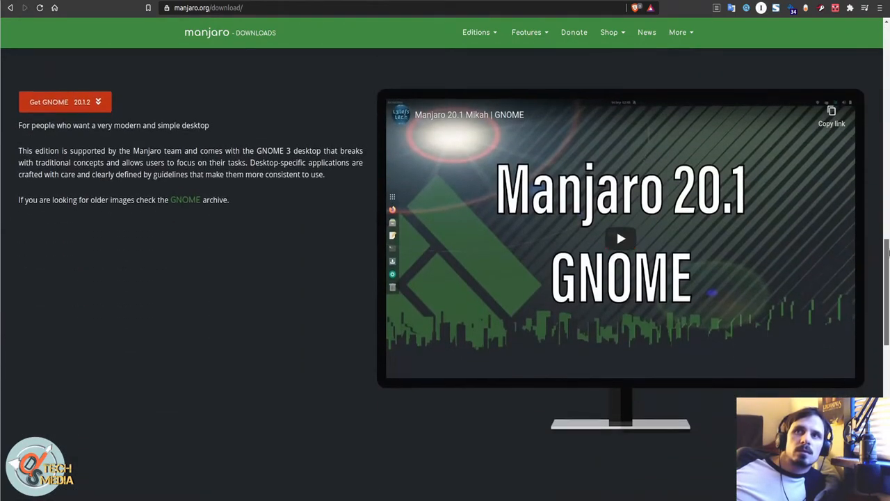
pyautogui.scroll(-3, 616, 228)
pyautogui.scroll(-5, 457, 396)
pyautogui.scroll(-4, 458, 395)
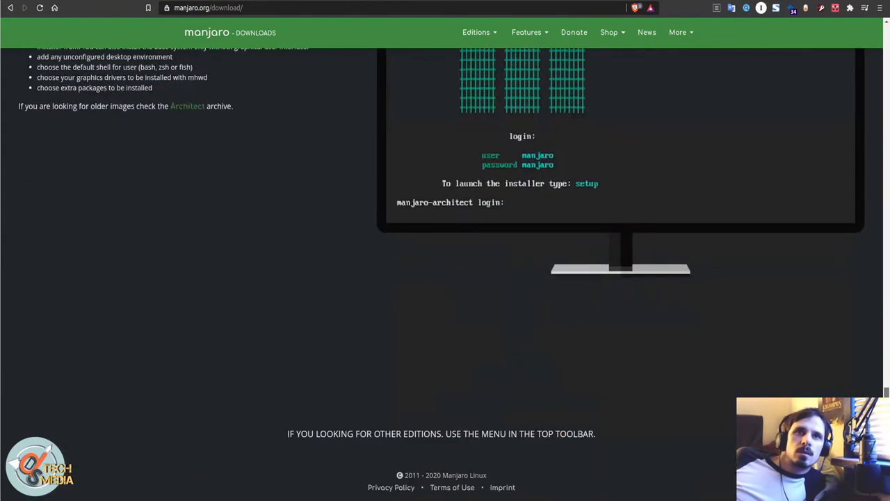
pyautogui.scroll(3, 316, 204)
pyautogui.scroll(1, 316, 205)
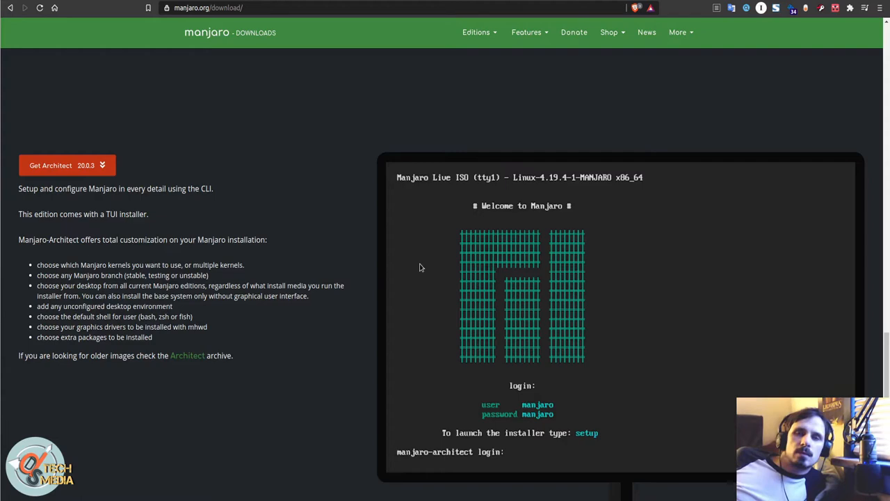
pyautogui.click(340, 303)
pyautogui.scroll(-2, 445, 251)
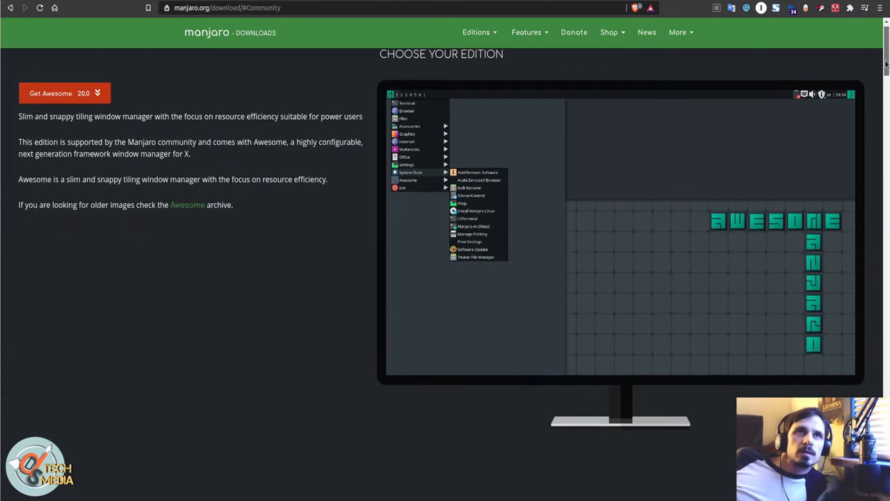
pyautogui.scroll(-2, 445, 250)
pyautogui.scroll(-5, 445, 251)
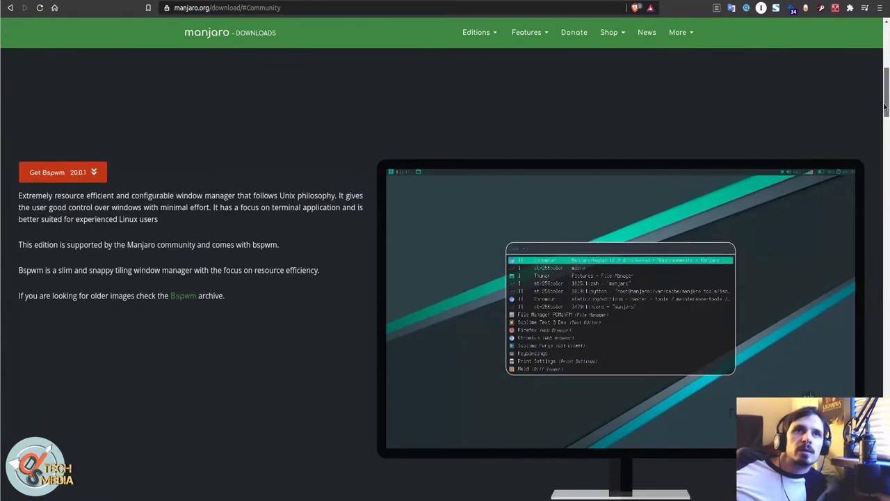
pyautogui.moveTo(884, 104)
pyautogui.mouseDown()
pyautogui.moveTo(883, 132)
pyautogui.moveTo(867, 105)
pyautogui.moveTo(861, 40)
pyautogui.mouseUp()
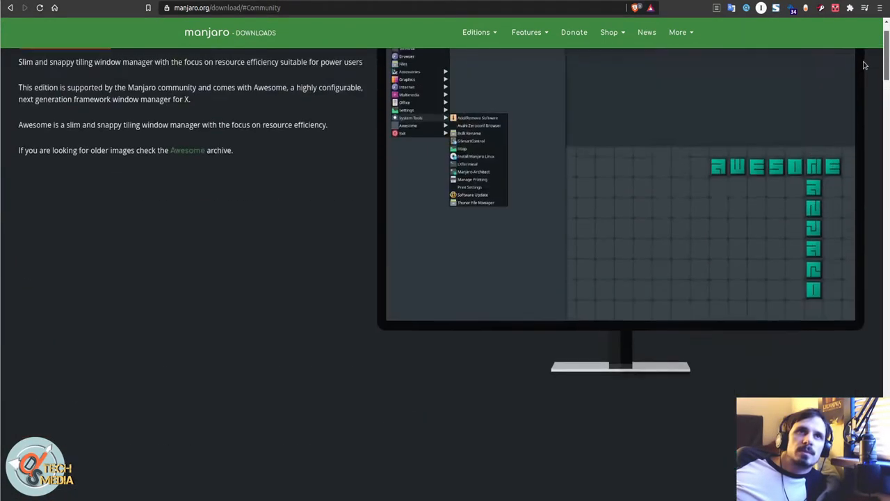
pyautogui.scroll(-10, 690, 233)
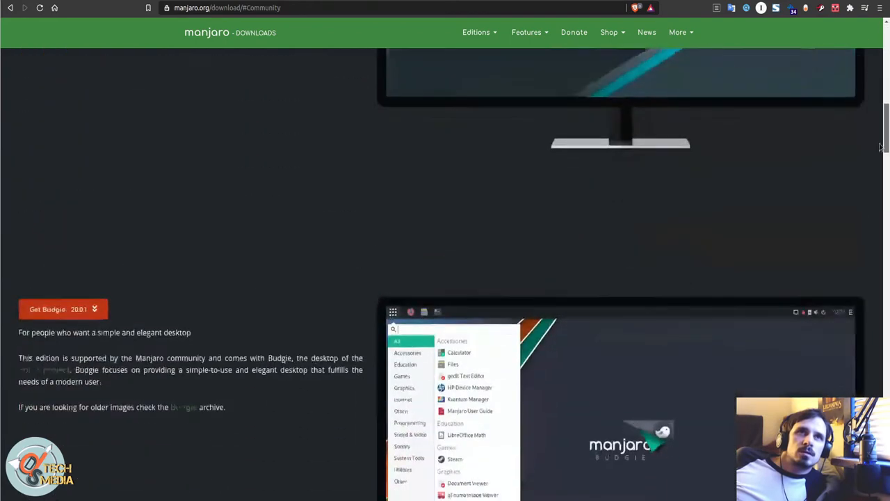
pyautogui.scroll(-5, 689, 233)
pyautogui.scroll(-8, 690, 233)
pyautogui.scroll(-3, 690, 233)
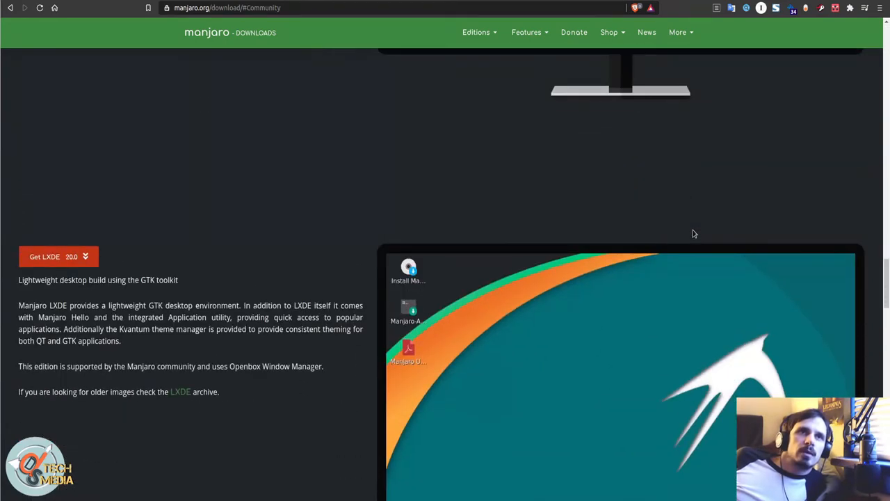
pyautogui.scroll(-3, 689, 233)
pyautogui.scroll(-4, 689, 233)
pyautogui.scroll(-5, 693, 233)
pyautogui.scroll(-3, 693, 233)
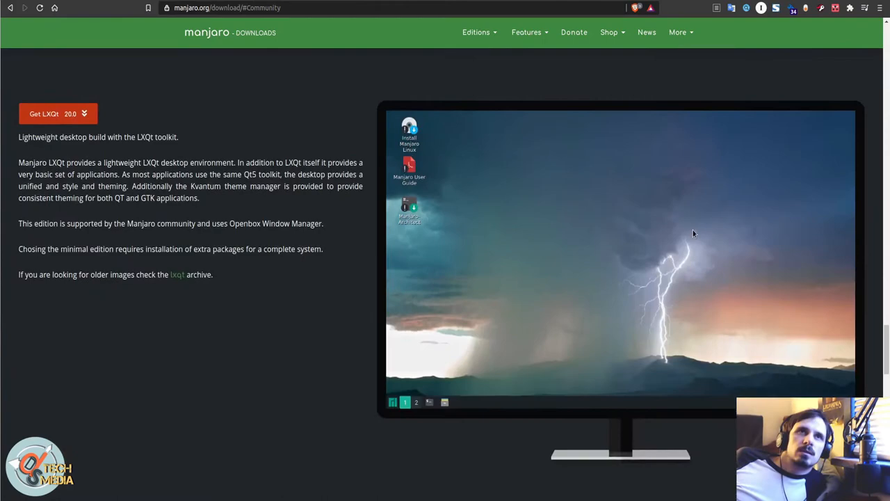
pyautogui.scroll(-4, 694, 233)
pyautogui.scroll(-5, 693, 233)
pyautogui.scroll(-6, 693, 235)
pyautogui.scroll(-3, 598, 230)
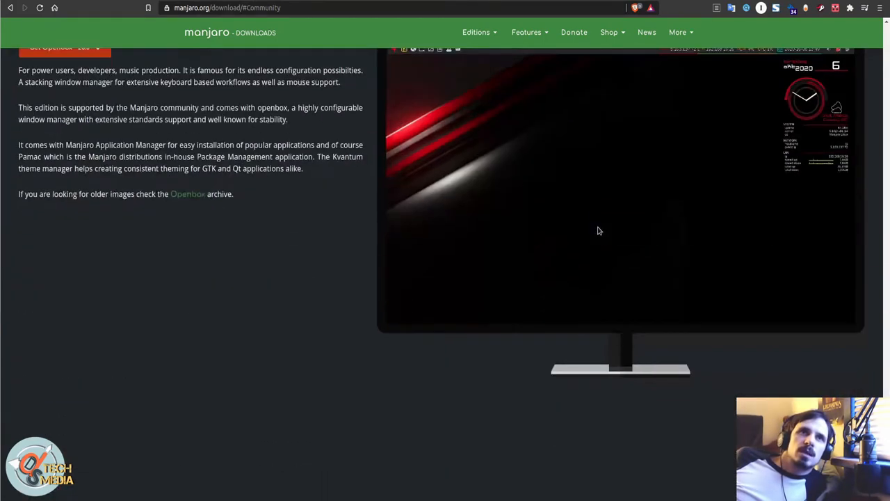
pyautogui.scroll(2, 598, 230)
pyautogui.scroll(-3, 598, 230)
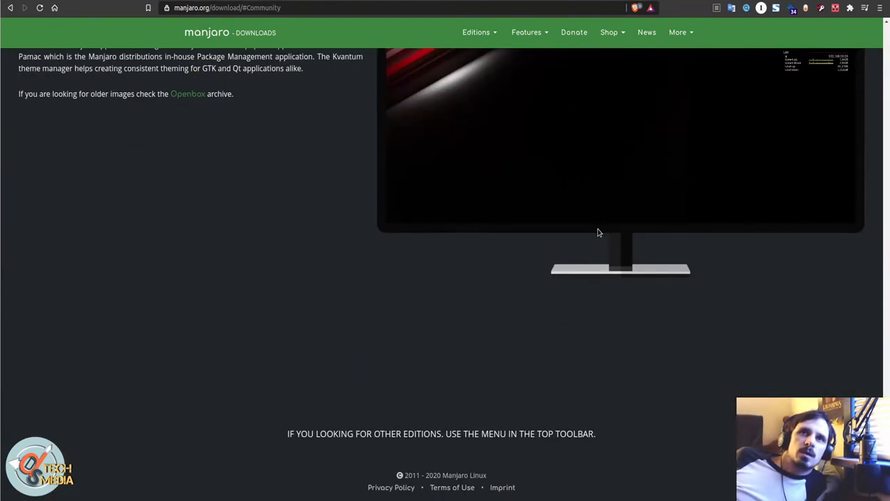
pyautogui.click(522, 185)
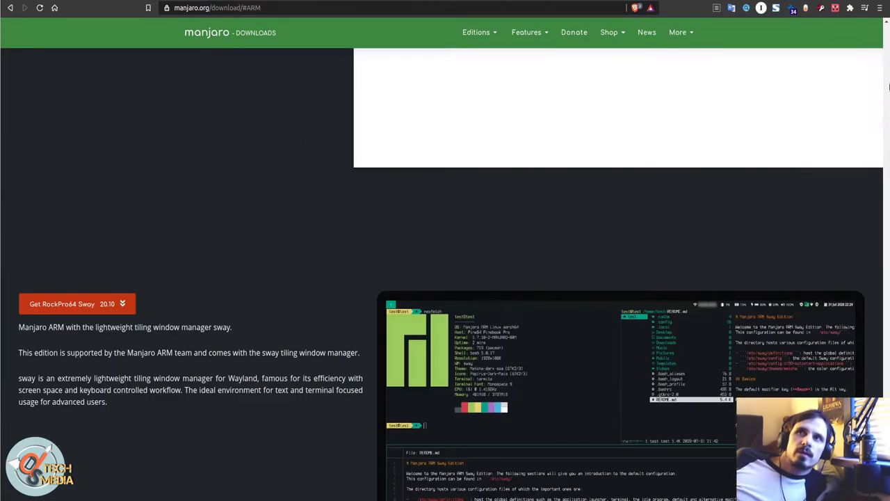
pyautogui.moveTo(887, 89); pyautogui.dragTo(886, 239)
pyautogui.scroll(5, 546, 275)
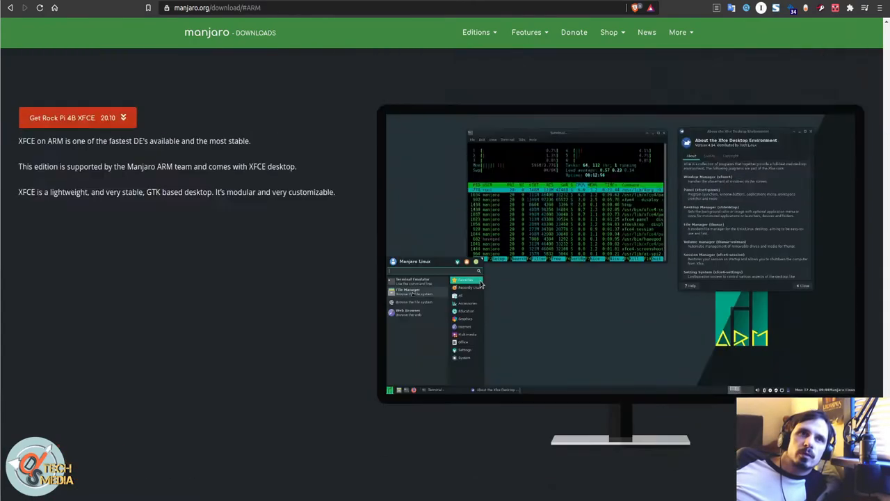
pyautogui.scroll(5, 487, 285)
pyautogui.scroll(5, 490, 294)
pyautogui.scroll(3, 490, 294)
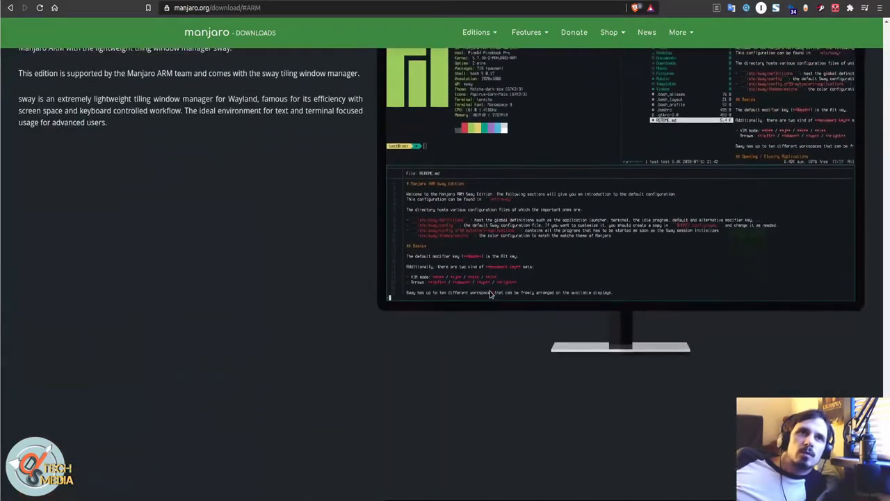
pyautogui.scroll(-3, 459, 296)
pyautogui.scroll(3, 436, 296)
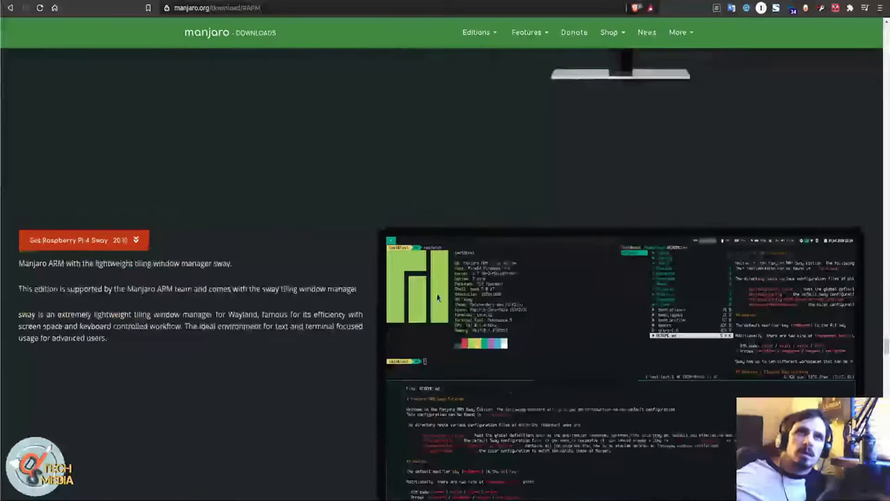
pyautogui.scroll(4, 437, 297)
pyautogui.scroll(3, 436, 296)
pyautogui.scroll(-3, 437, 296)
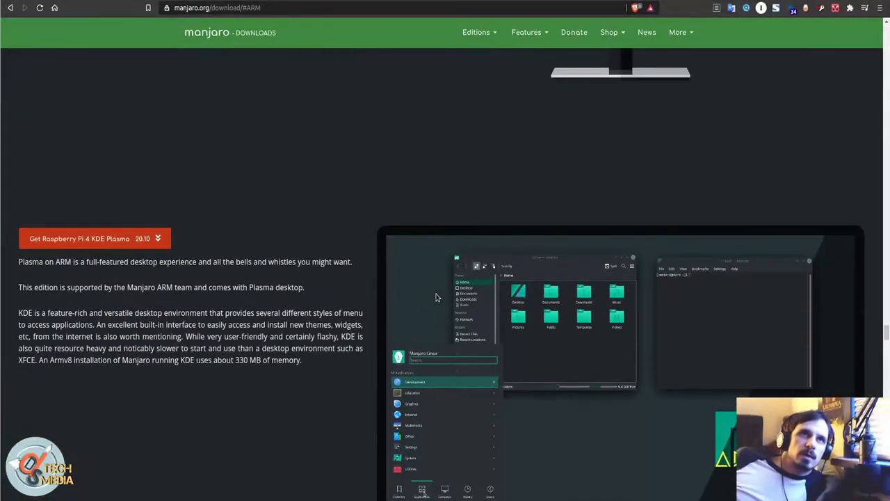
pyautogui.scroll(-5, 437, 296)
pyautogui.scroll(-5, 445, 306)
pyautogui.scroll(-4, 473, 334)
pyautogui.scroll(5, 492, 336)
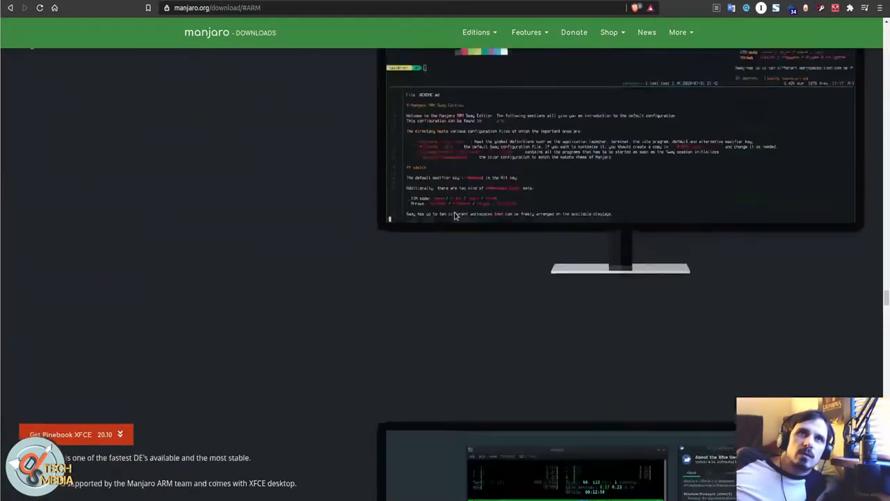
pyautogui.scroll(3, 417, 243)
pyautogui.scroll(-3, 362, 157)
pyautogui.scroll(-8, 361, 157)
pyautogui.scroll(3, 362, 157)
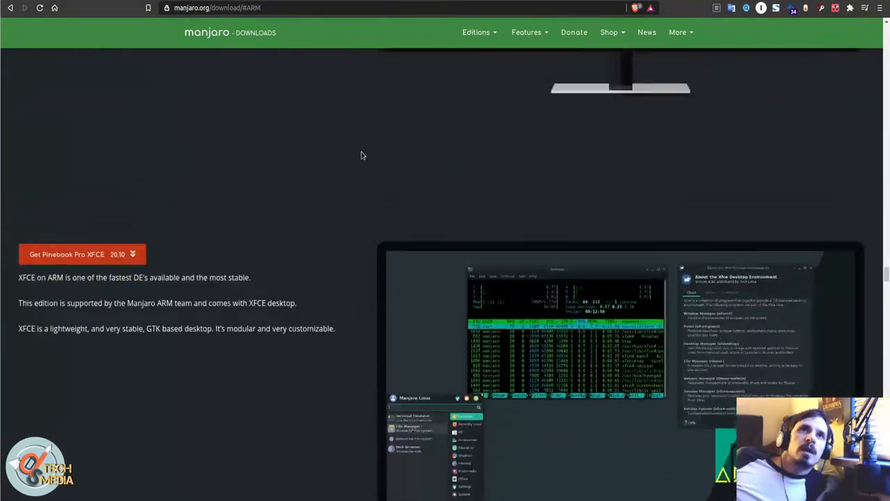
pyautogui.scroll(5, 365, 174)
pyautogui.scroll(2, 365, 181)
pyautogui.scroll(5, 365, 182)
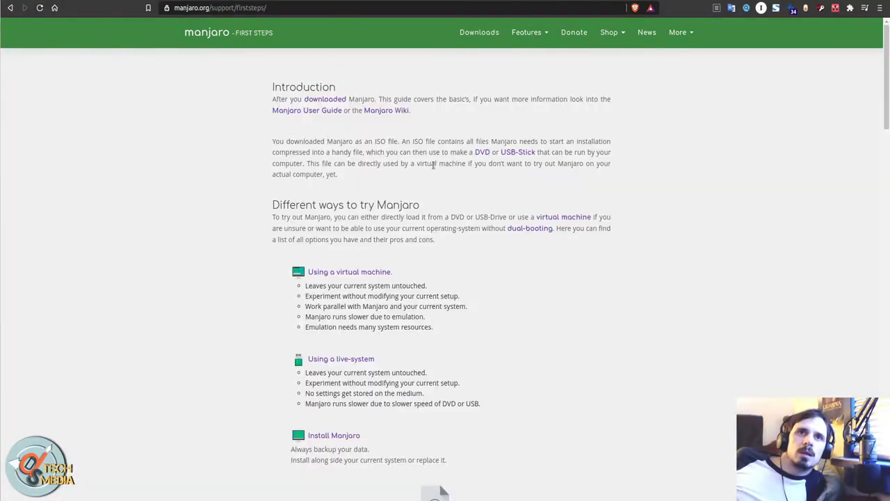
pyautogui.moveTo(885, 70)
pyautogui.mouseDown()
pyautogui.moveTo(886, 361)
pyautogui.moveTo(886, 28)
pyautogui.mouseUp()
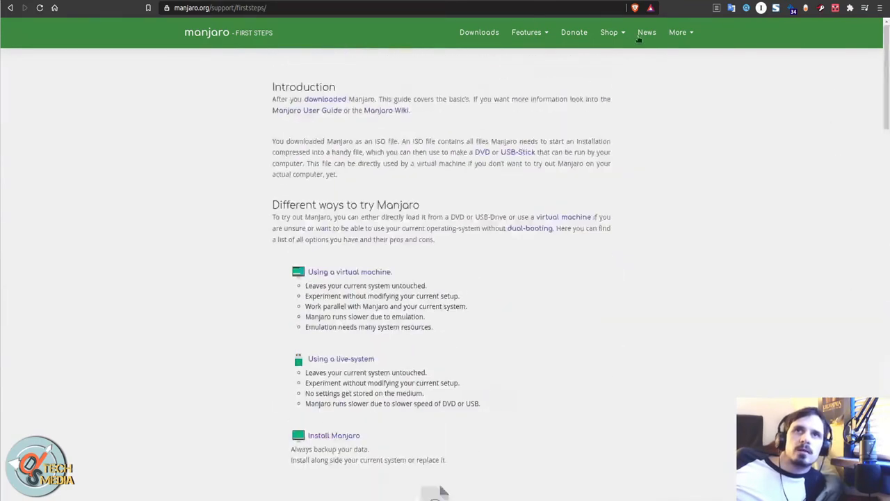
# Step: Visit the Common Problems support page and go back to the User Guide
pyautogui.click(680, 32)
pyautogui.click(490, 100)
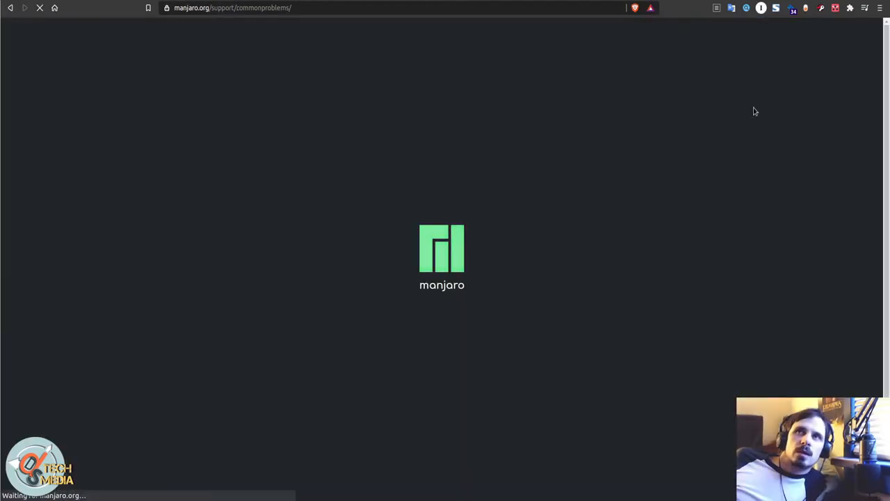
pyautogui.hotkey('alt', 'Left')
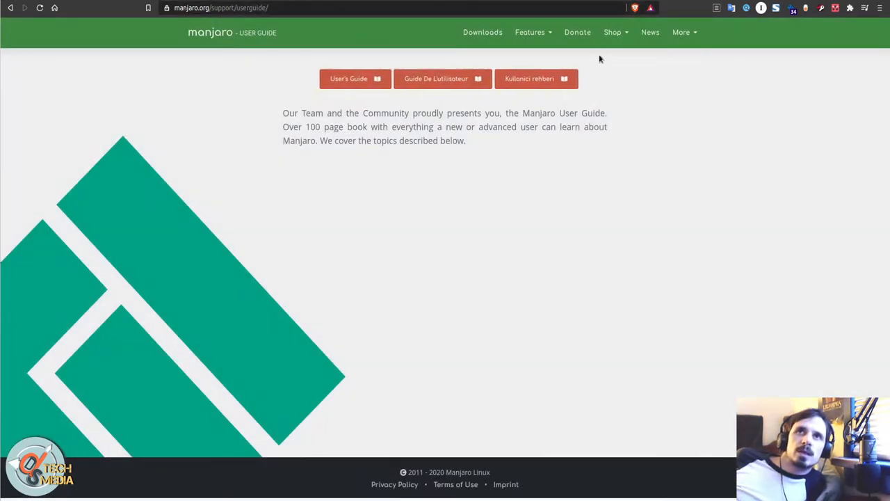
# Step: View the repository mirror status list, then return to the User Guide page
pyautogui.click(683, 32)
pyautogui.click(443, 334)
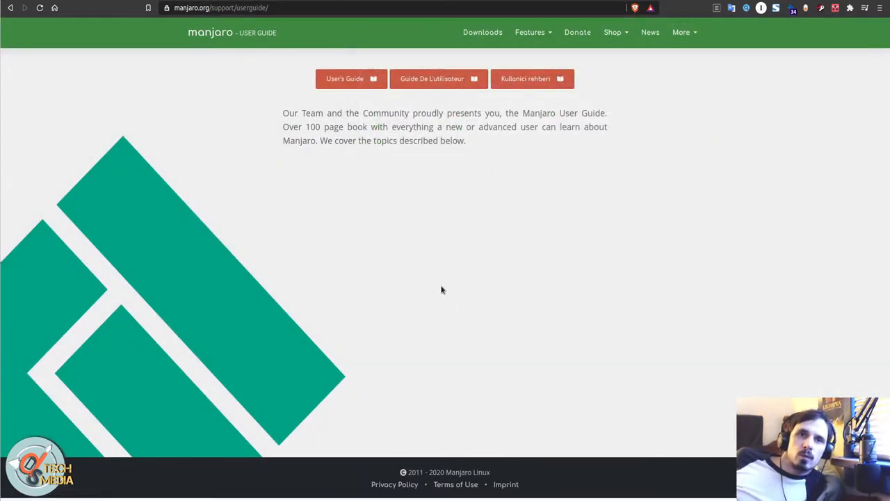
pyautogui.click(388, 9)
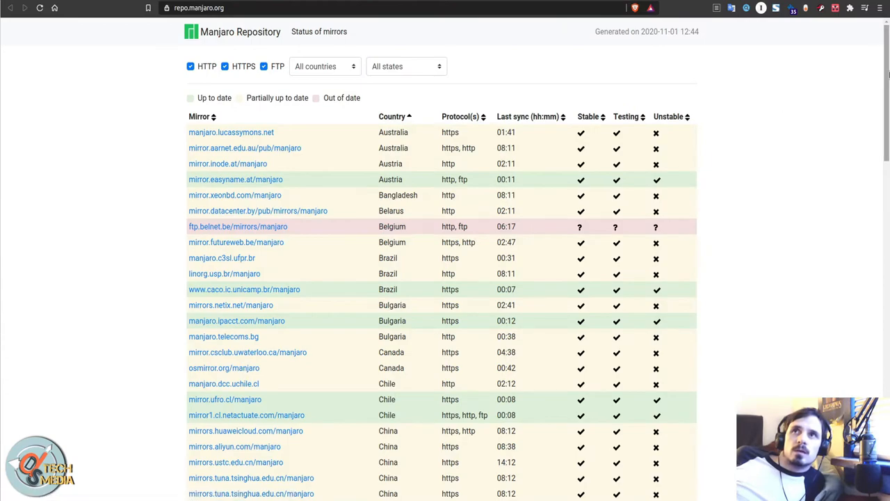
pyautogui.moveTo(886, 104)
pyautogui.mouseDown()
pyautogui.moveTo(872, 271)
pyautogui.moveTo(883, 69)
pyautogui.mouseUp()
pyautogui.hotkey('alt', 'Left')
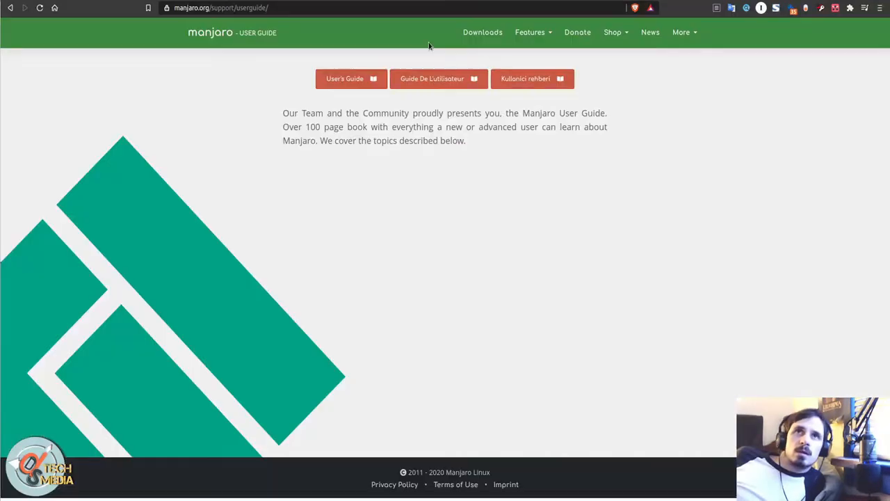
# Step: Browse Discover Software's featured, applications, packages and snaps listings
pyautogui.click(577, 32)
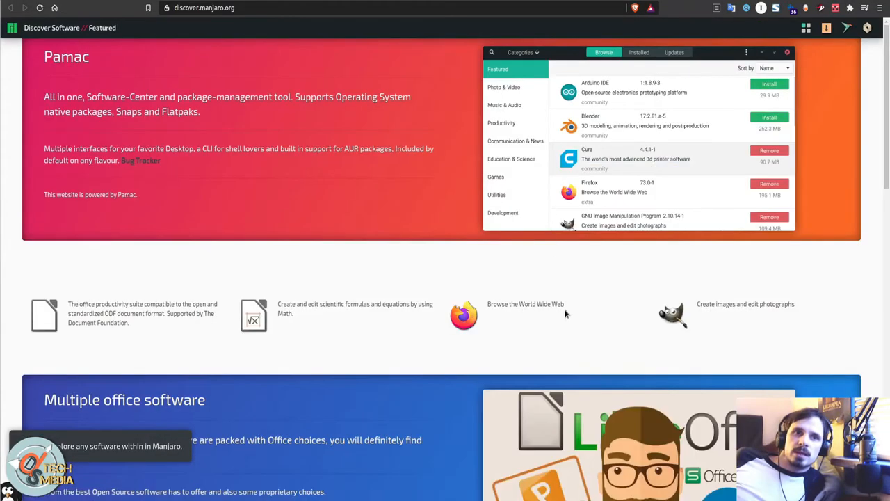
pyautogui.scroll(-5, 765, 272)
pyautogui.scroll(-5, 765, 273)
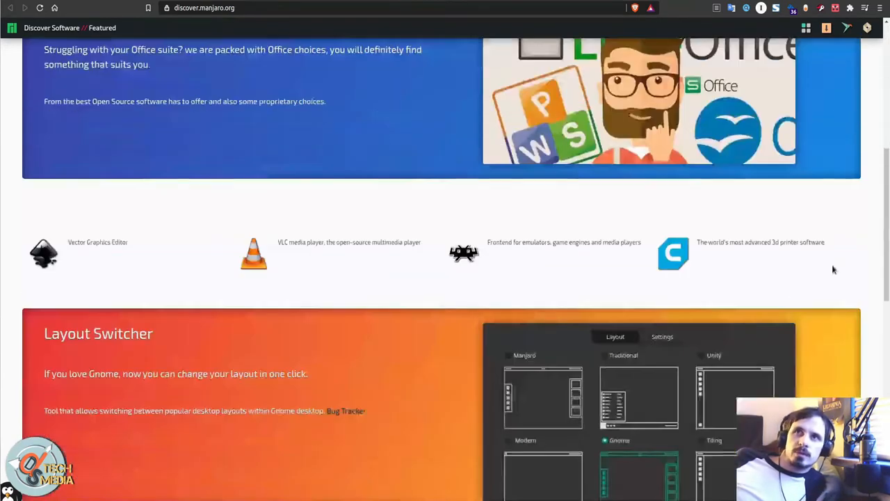
pyautogui.scroll(-3, 764, 272)
pyautogui.scroll(-5, 595, 372)
pyautogui.scroll(-5, 536, 278)
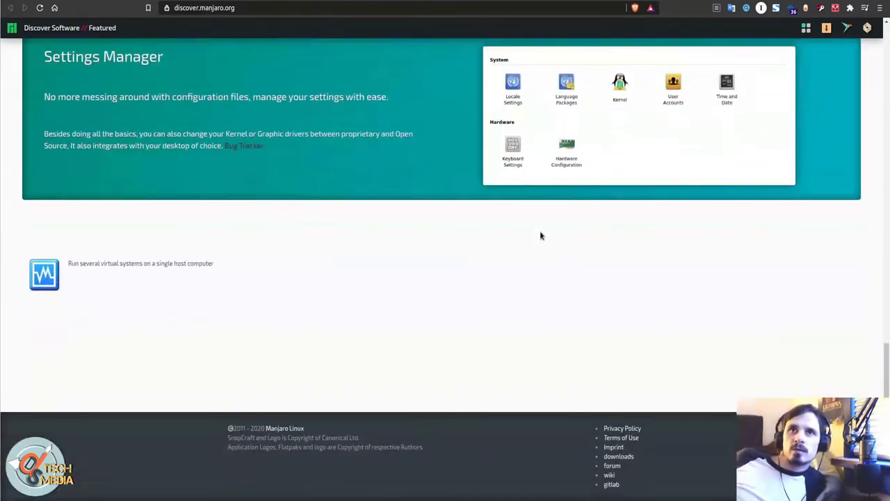
pyautogui.scroll(2, 541, 235)
pyautogui.scroll(5, 541, 235)
pyautogui.scroll(8, 675, 108)
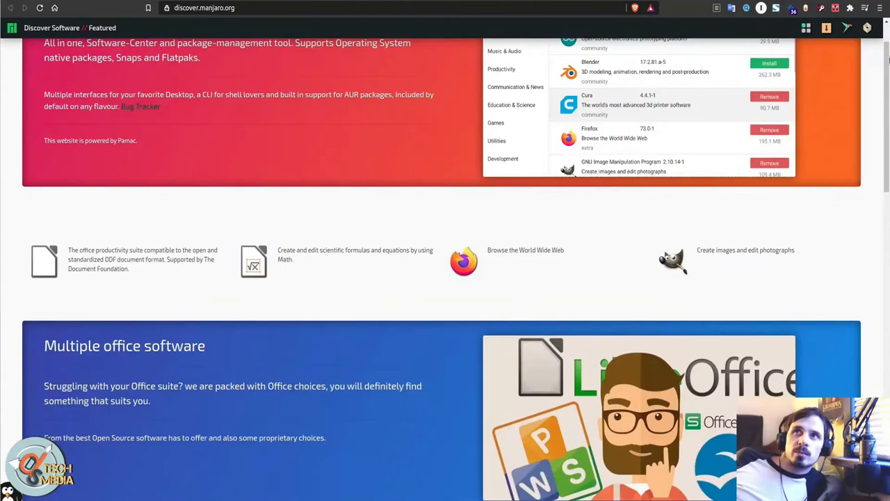
pyautogui.scroll(3, 726, 169)
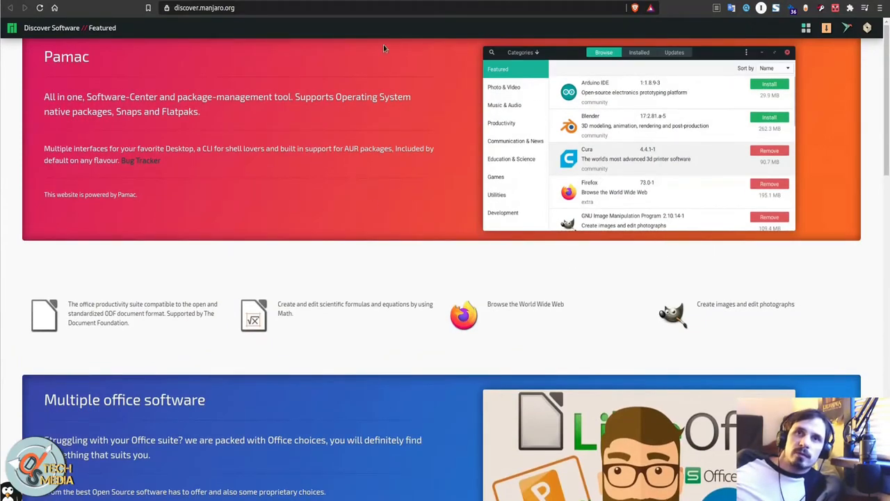
pyautogui.scroll(-4, 411, 242)
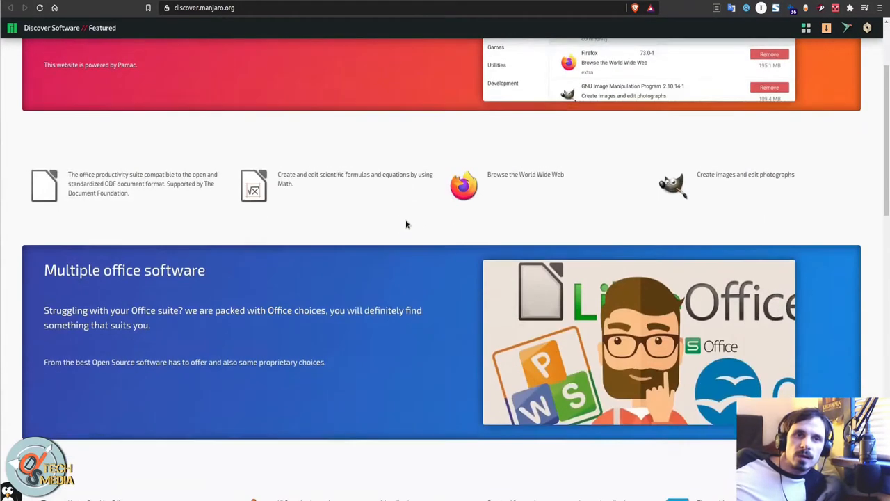
pyautogui.scroll(-3, 411, 243)
pyautogui.scroll(5, 411, 243)
pyautogui.scroll(2, 411, 242)
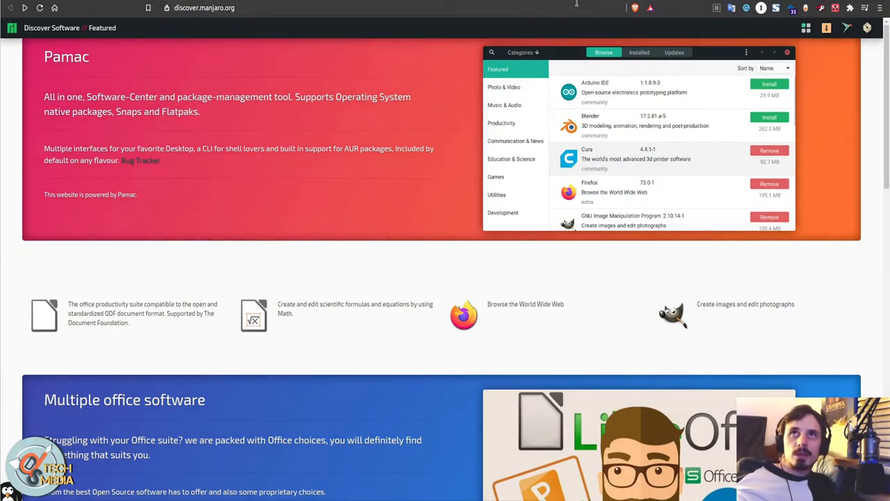
pyautogui.click(806, 28)
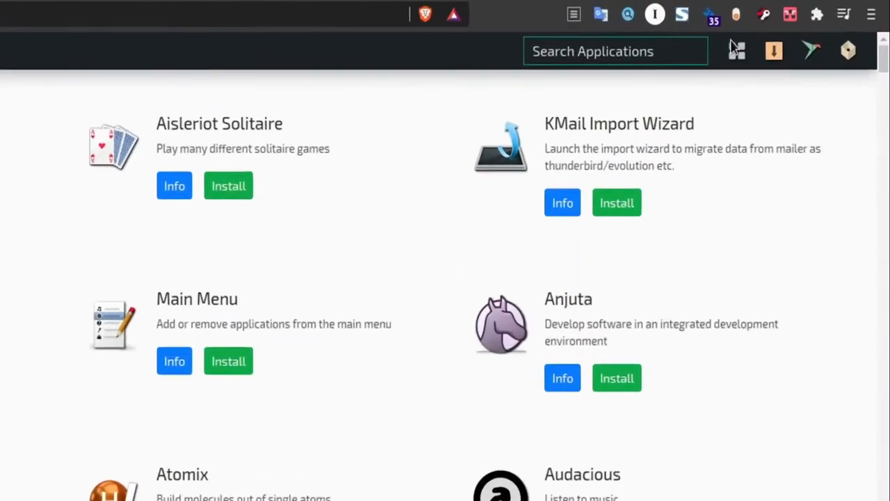
pyautogui.click(739, 66)
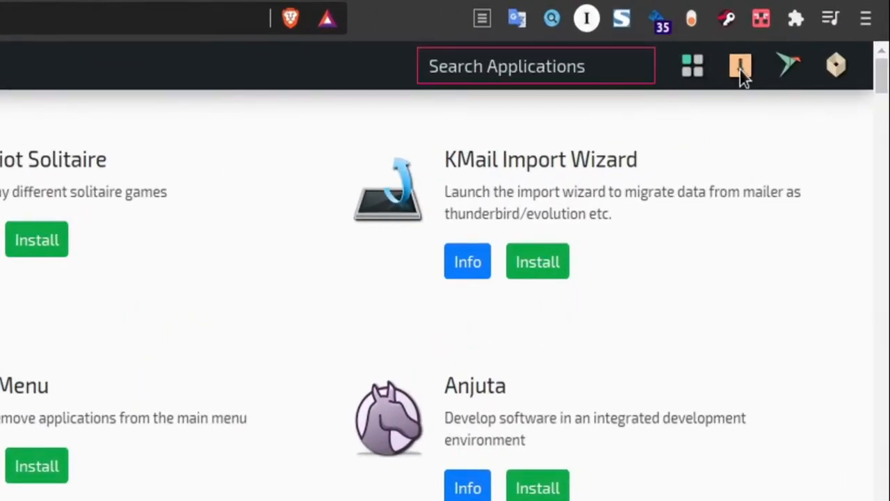
pyautogui.click(788, 66)
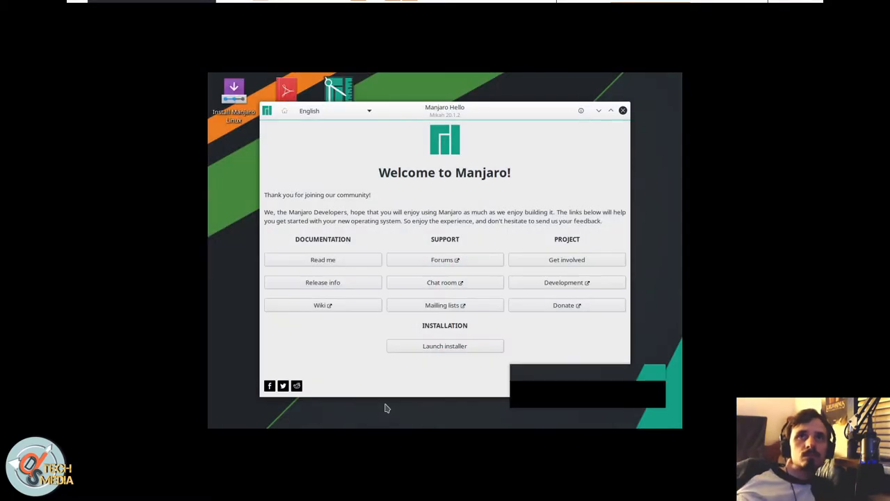
# Step: Launch the Manjaro installer from Manjaro Hello
pyautogui.click(450, 347)
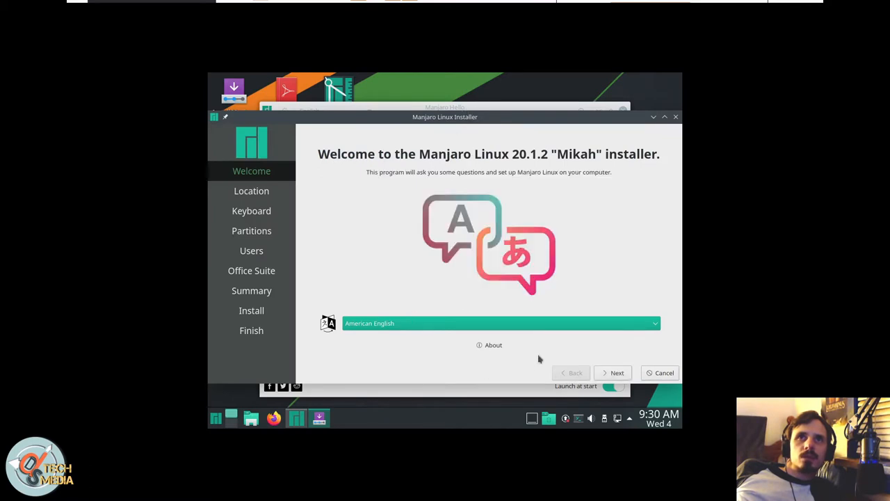
# Step: Advance the Calamares installer through Welcome, Location and Keyboard to Partitions
pyautogui.click(613, 372)
pyautogui.click(614, 373)
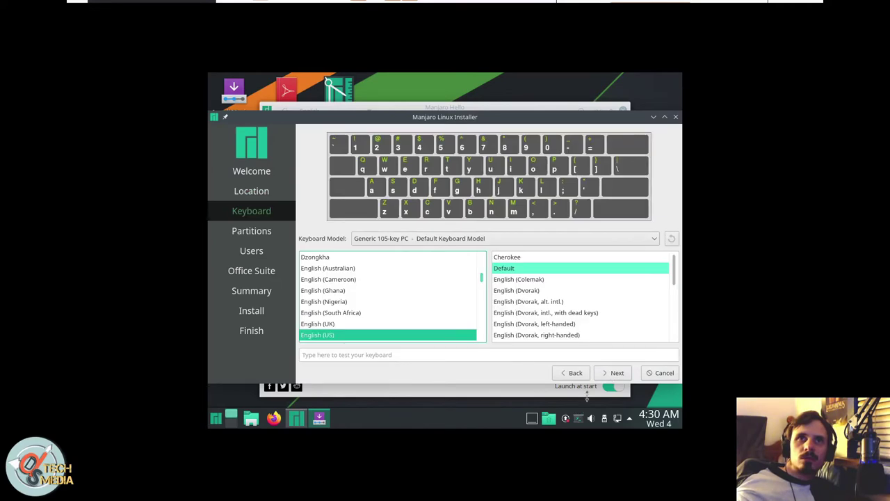
pyautogui.click(612, 373)
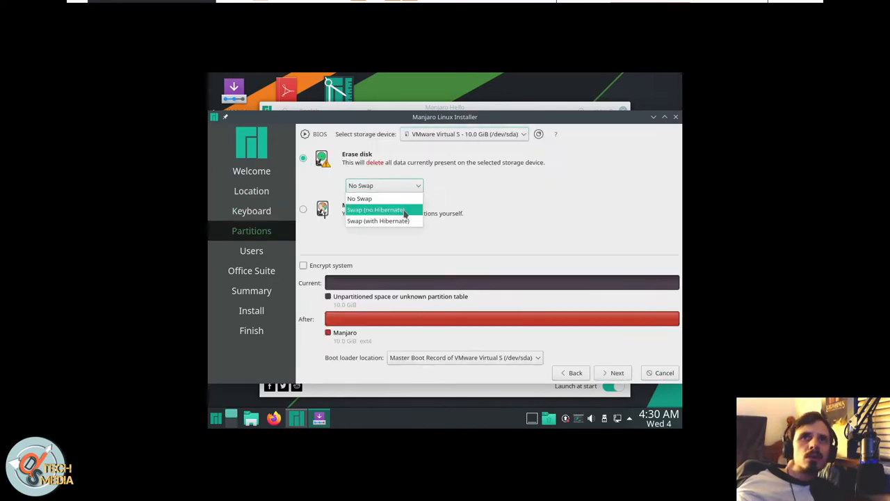
# Step: Compare the office suite options, settle on FreeOffice and continue to the summary
pyautogui.click(341, 145)
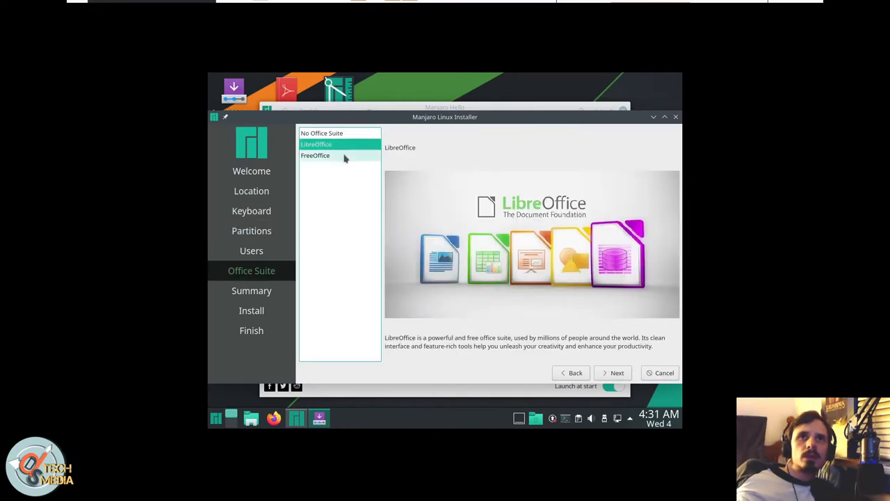
pyautogui.click(344, 156)
pyautogui.click(346, 156)
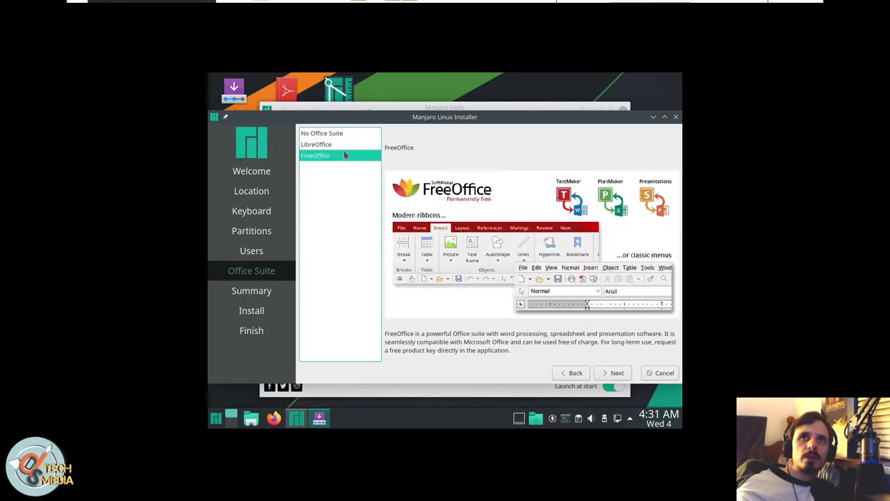
pyautogui.click(340, 146)
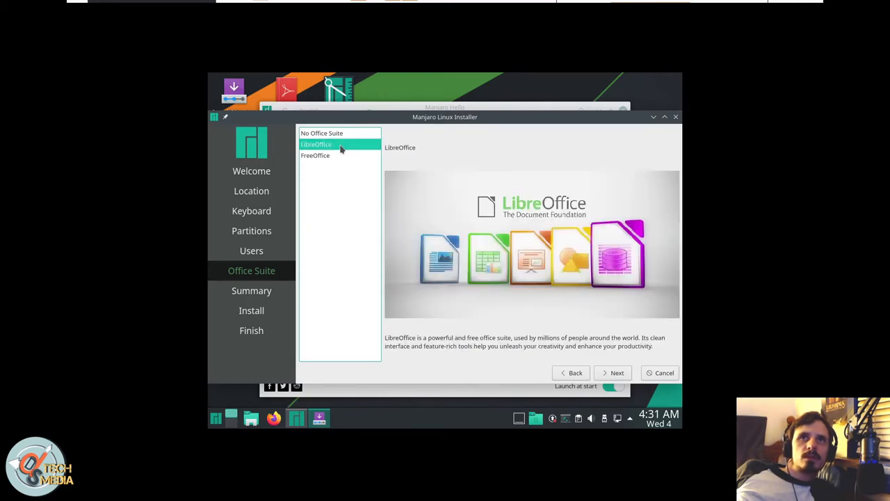
pyautogui.click(341, 156)
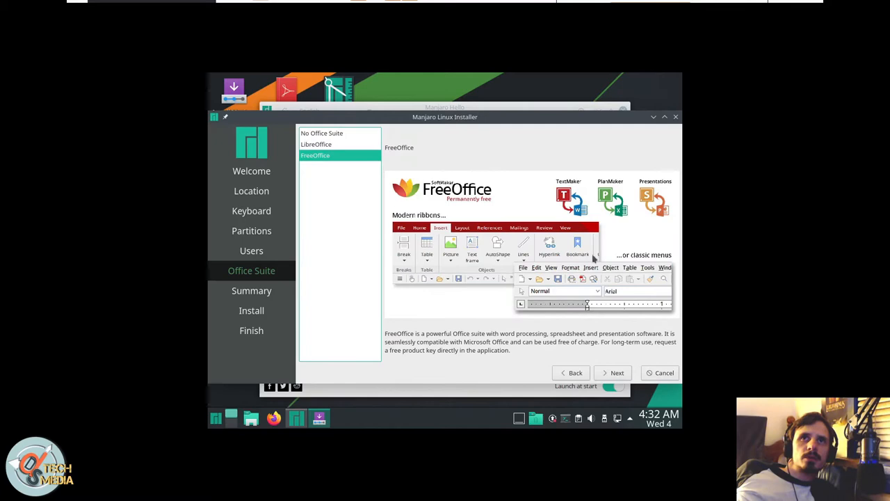
pyautogui.click(618, 372)
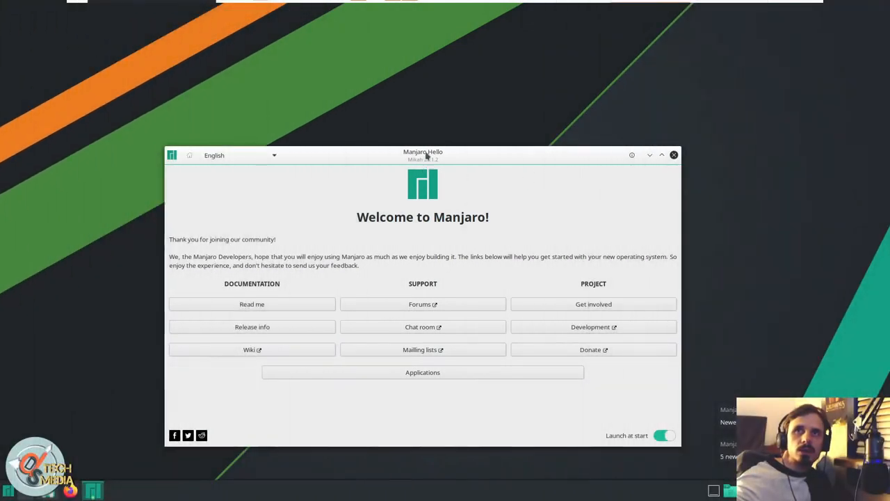
# Step: Reposition the Manjaro Hello welcome window on the desktop
pyautogui.moveTo(423, 161); pyautogui.dragTo(465, 130)
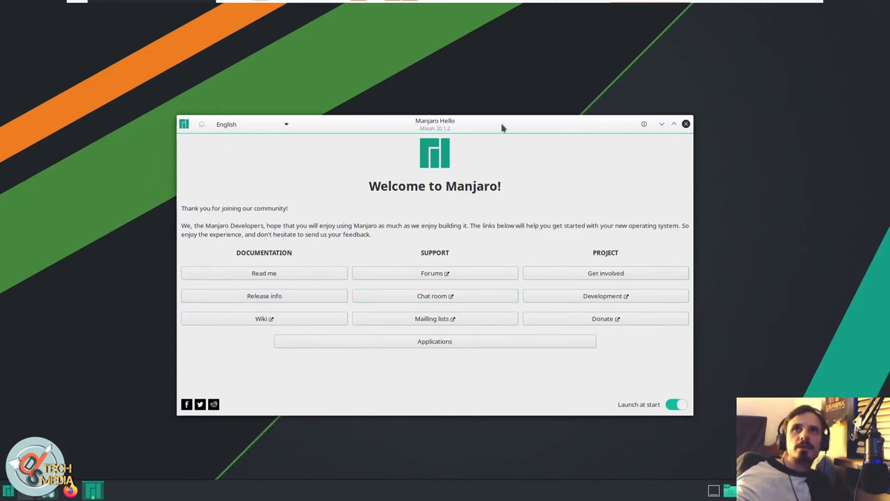
pyautogui.moveTo(537, 131)
pyautogui.mouseDown()
pyautogui.moveTo(719, 58)
pyautogui.moveTo(593, 114)
pyautogui.moveTo(601, 117)
pyautogui.mouseUp()
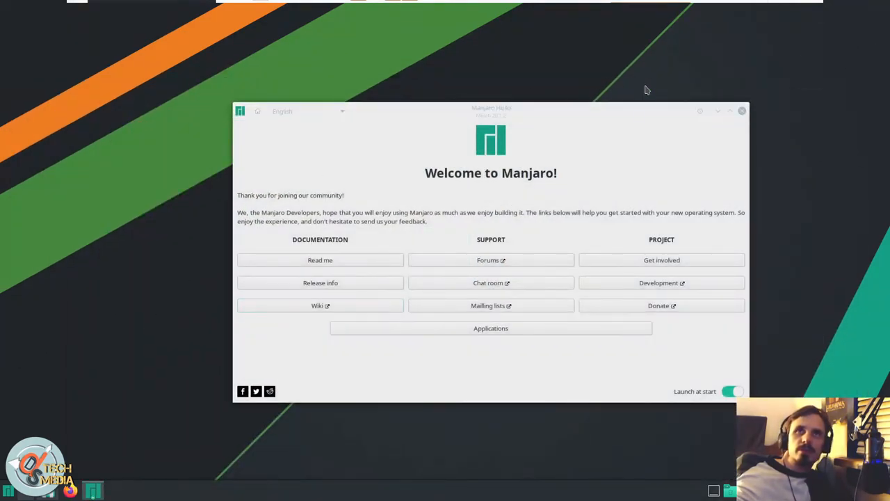
# Step: Close Manjaro Hello and start Dolphin from the application launcher
pyautogui.click(741, 112)
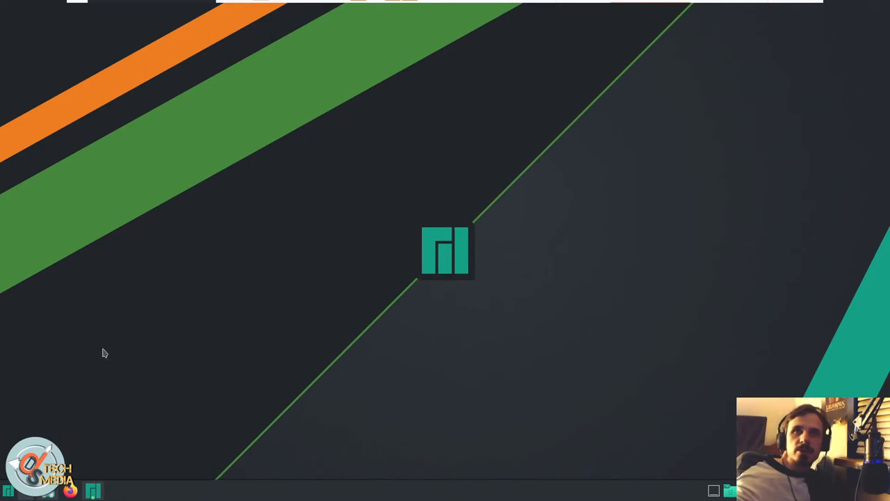
pyautogui.press('super')
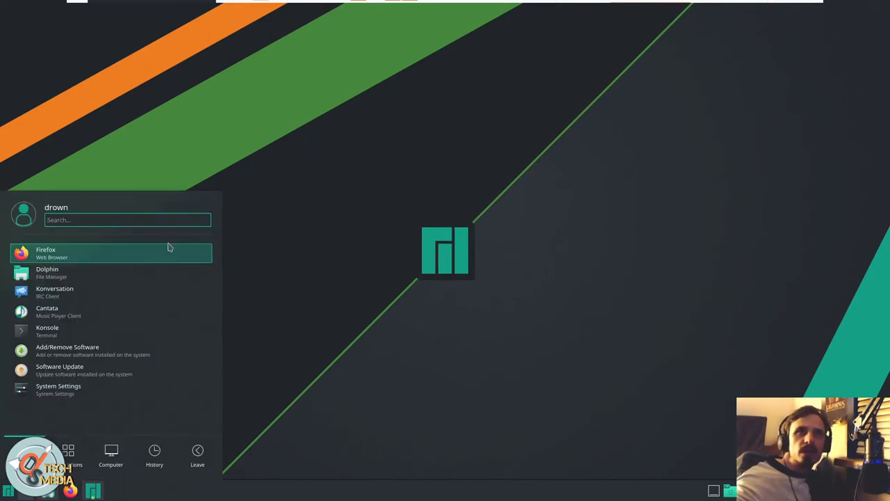
pyautogui.click(159, 277)
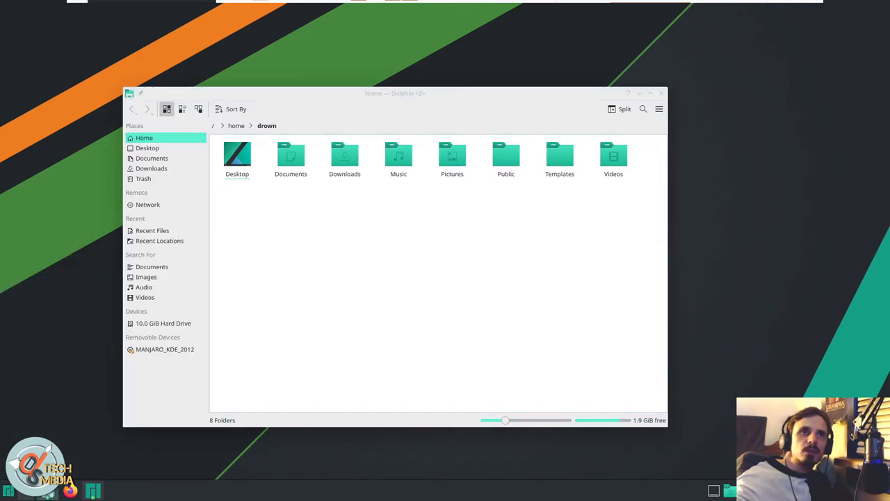
# Step: Switch virtual desktops until the one holding Dolphin is shown
pyautogui.hotkey('ctrl', 'F2')
pyautogui.hotkey('ctrl', 'F1')
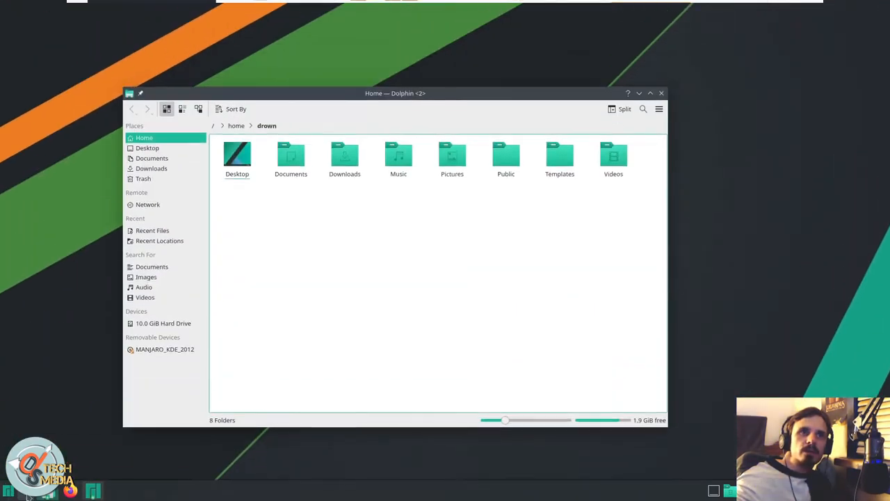
pyautogui.hotkey('ctrl', 'F2')
pyautogui.hotkey('ctrl', 'F1')
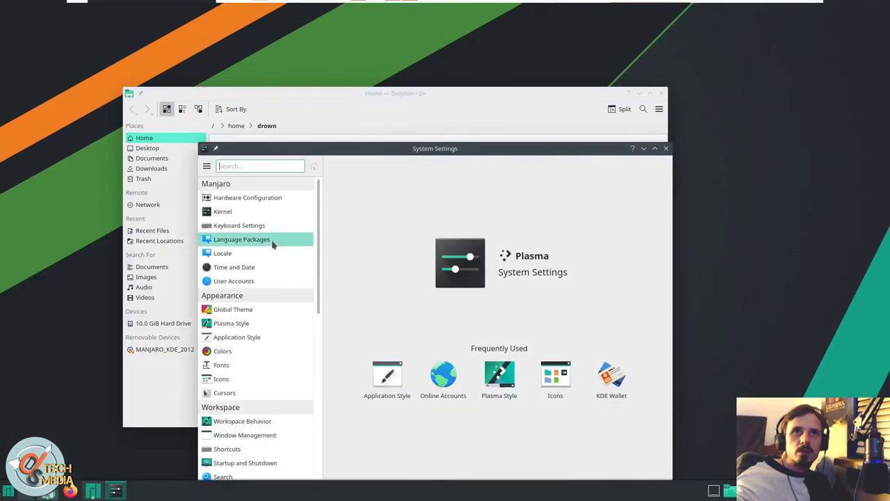
# Step: Try Breeze Dark and Oxygen global themes, reapply light Breeze, and view the Plasma Style choices
pyautogui.moveTo(383, 148); pyautogui.dragTo(362, 94)
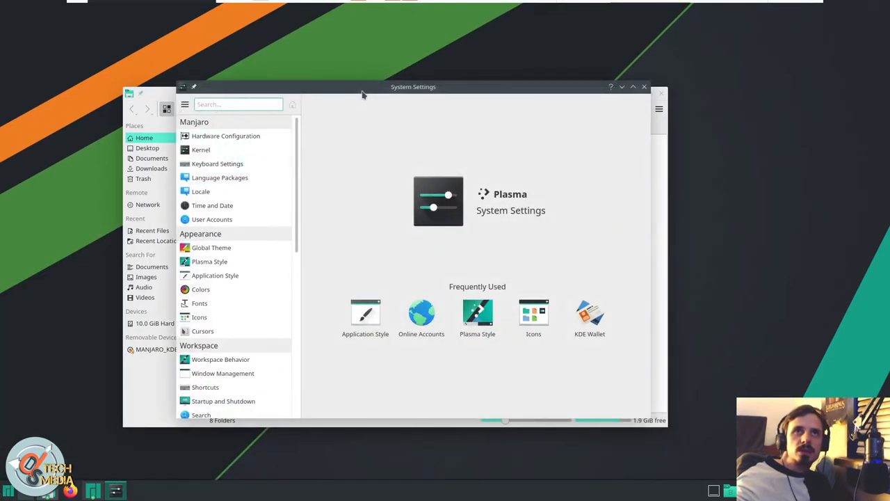
pyautogui.scroll(-1, 280, 270)
pyautogui.click(211, 204)
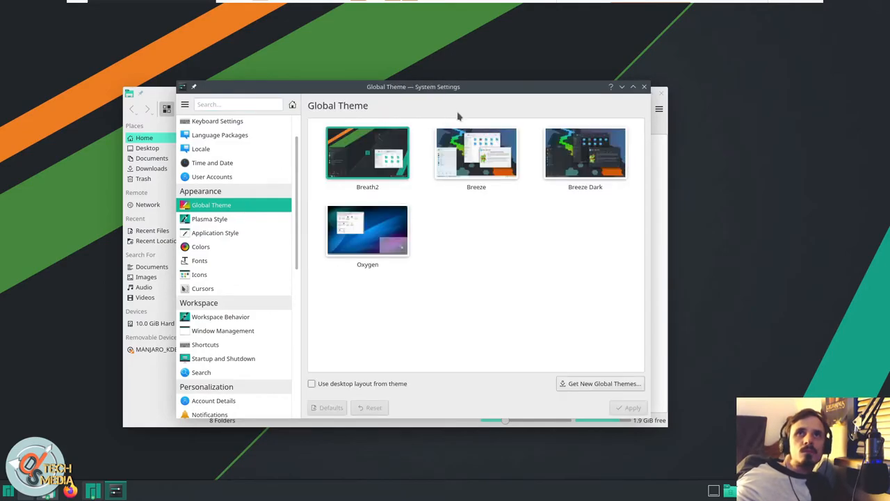
pyautogui.doubleClick(566, 143)
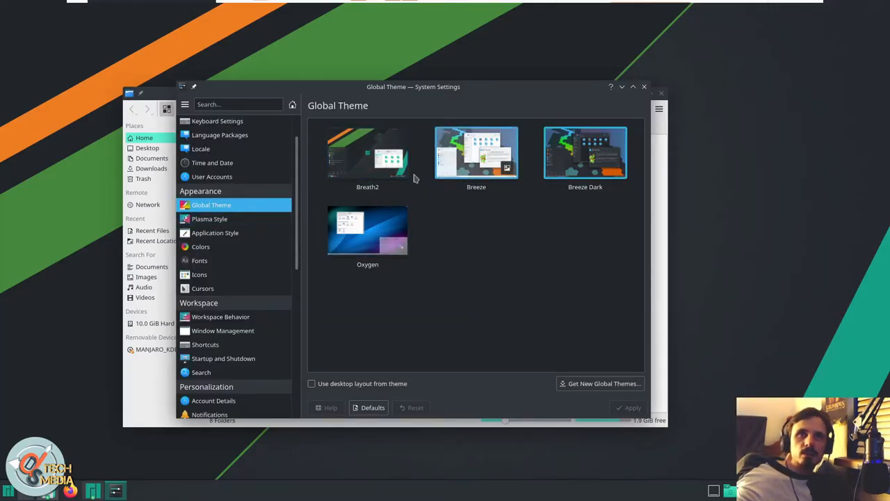
pyautogui.click(367, 230)
pyautogui.click(476, 153)
pyautogui.click(629, 407)
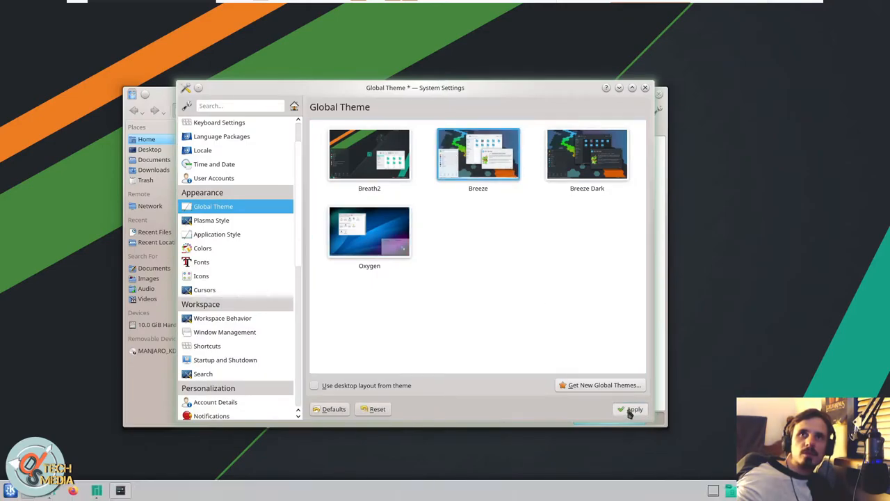
pyautogui.click(212, 220)
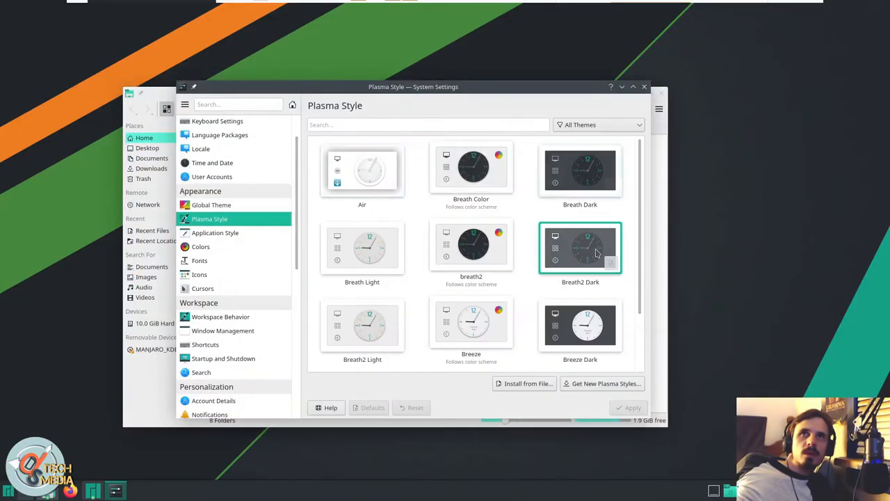
pyautogui.scroll(-3, 595, 205)
pyautogui.scroll(3, 487, 209)
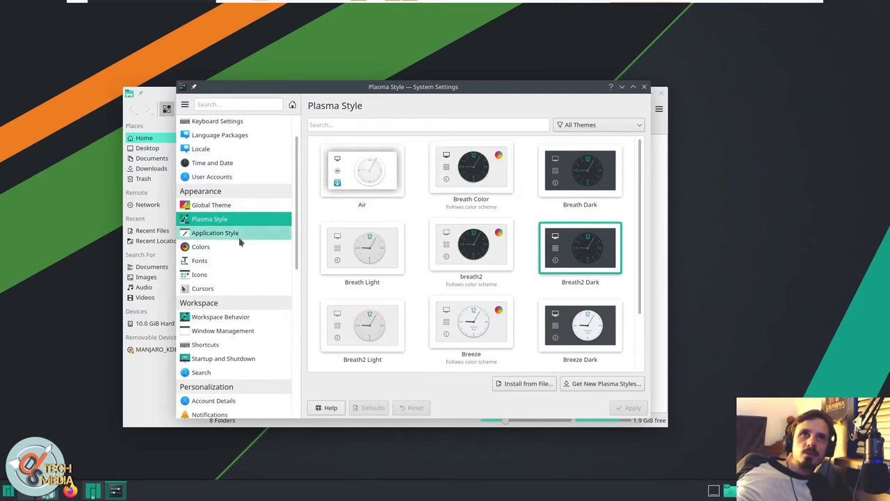
# Step: Browse the Application Style, Window Decorations, Icons and Cursors pages, then close System Settings
pyautogui.click(215, 233)
pyautogui.click(223, 135)
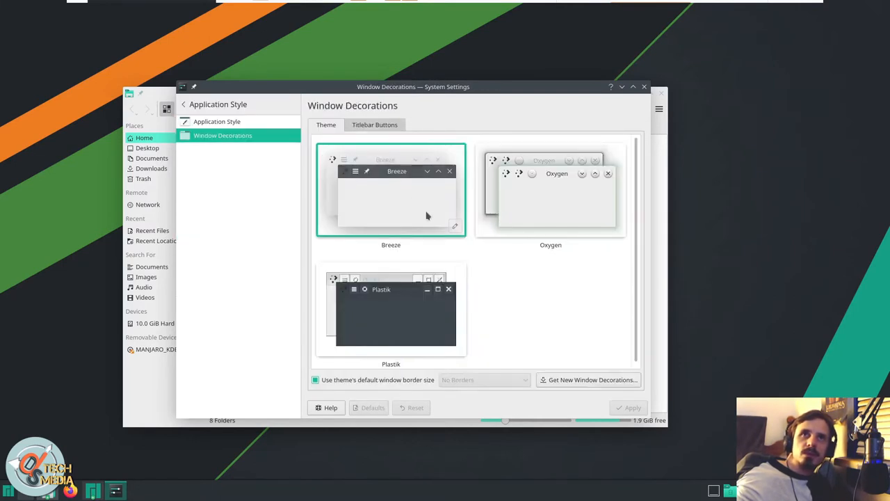
pyautogui.click(217, 122)
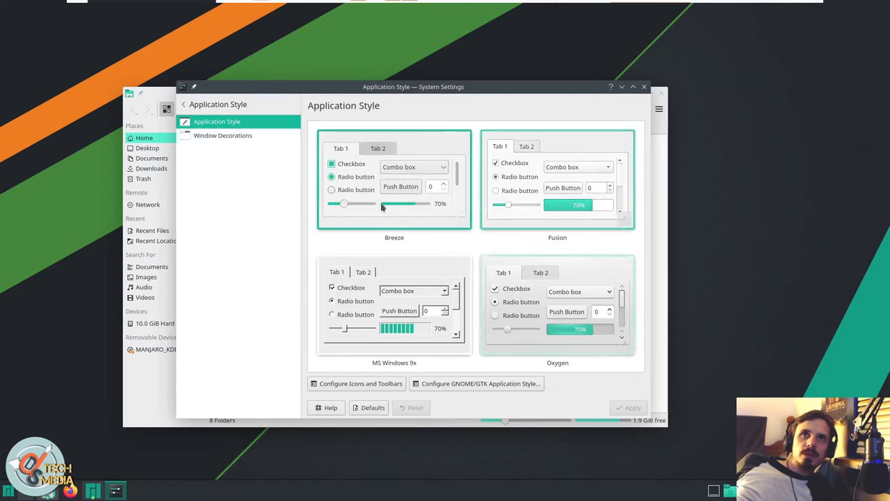
pyautogui.click(223, 135)
pyautogui.click(184, 104)
pyautogui.click(199, 260)
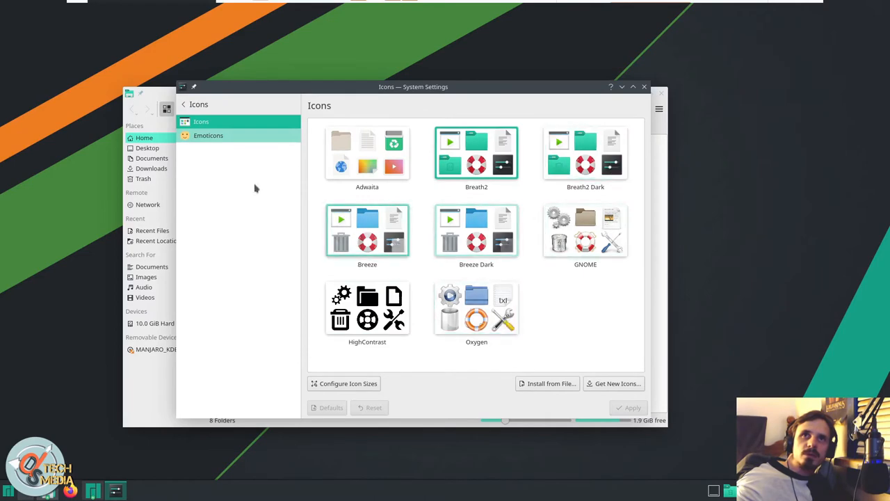
pyautogui.click(184, 104)
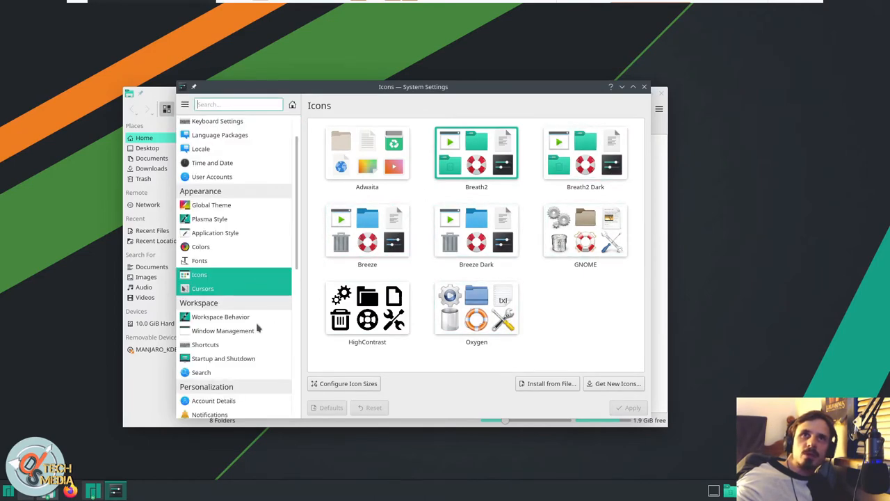
pyautogui.press('Down')
pyautogui.scroll(-2, 434, 215)
pyautogui.scroll(-3, 255, 174)
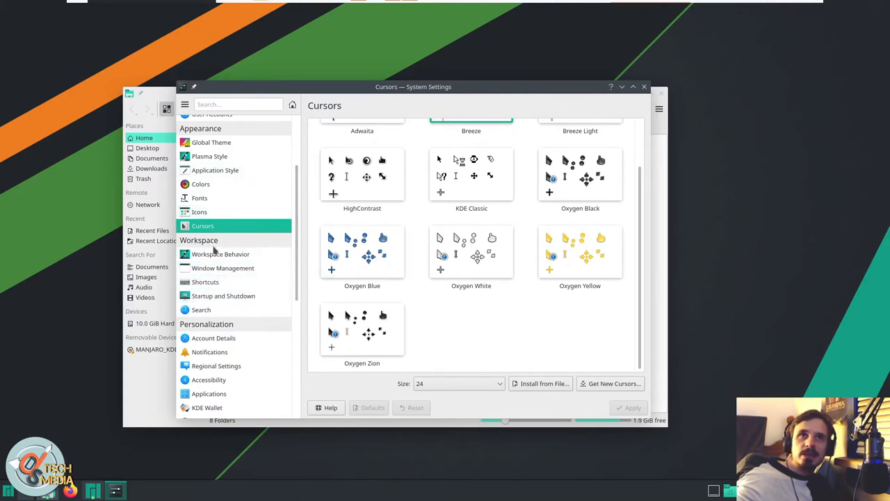
pyautogui.hotkey('alt', 'F4')
pyautogui.press('super')
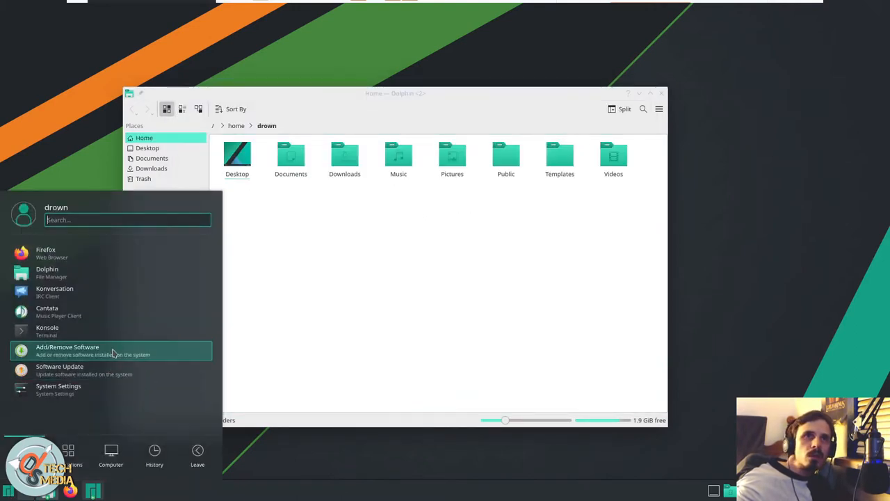
pyautogui.click(77, 292)
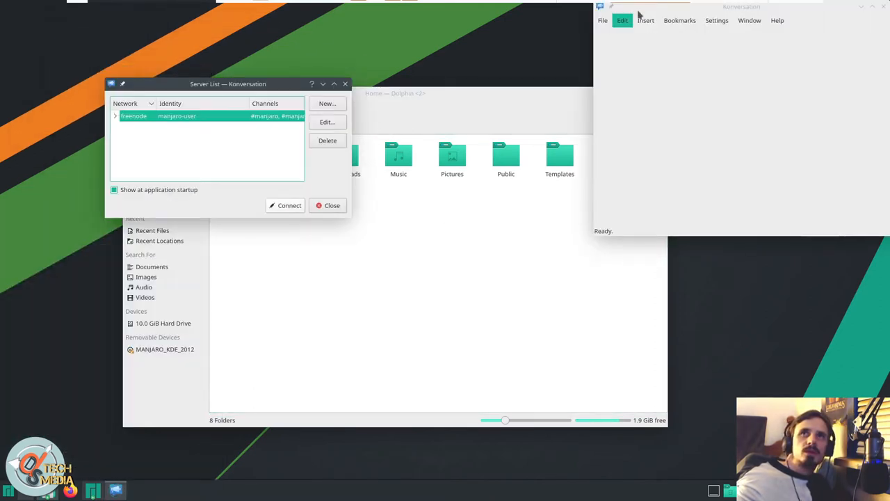
pyautogui.moveTo(662, 11); pyautogui.dragTo(501, 192)
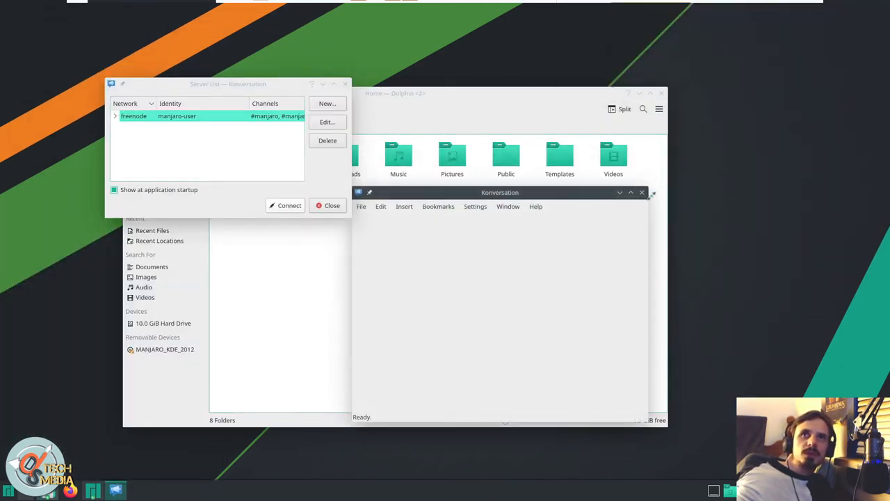
pyautogui.click(630, 192)
pyautogui.click(630, 7)
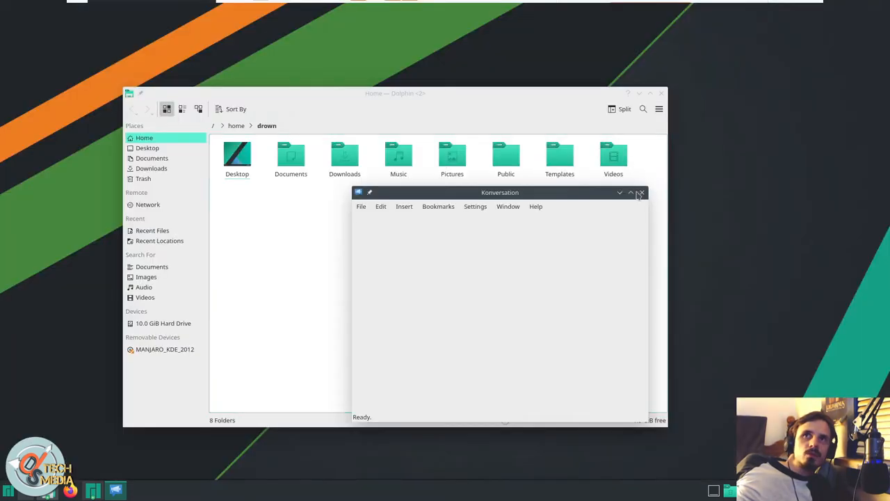
pyautogui.click(642, 193)
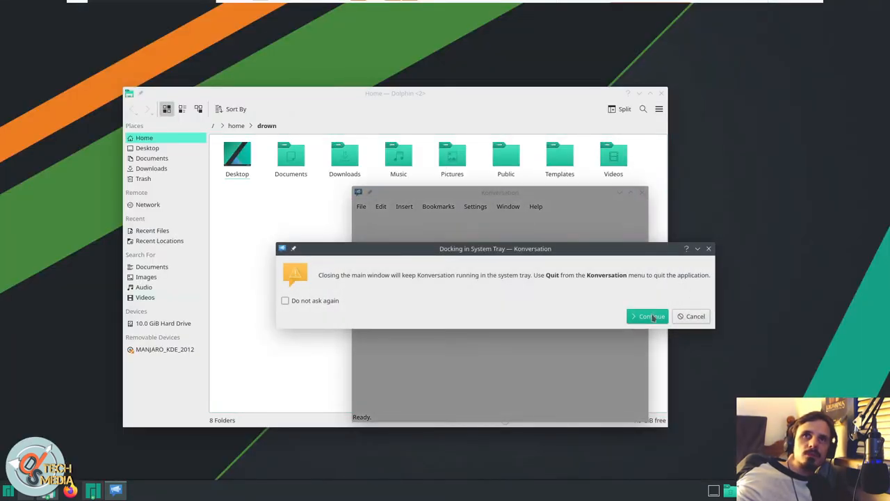
pyautogui.click(648, 316)
# Step: Start Cantata, dismiss its first-run wizard and position its window over Dolphin
pyautogui.click(8, 490)
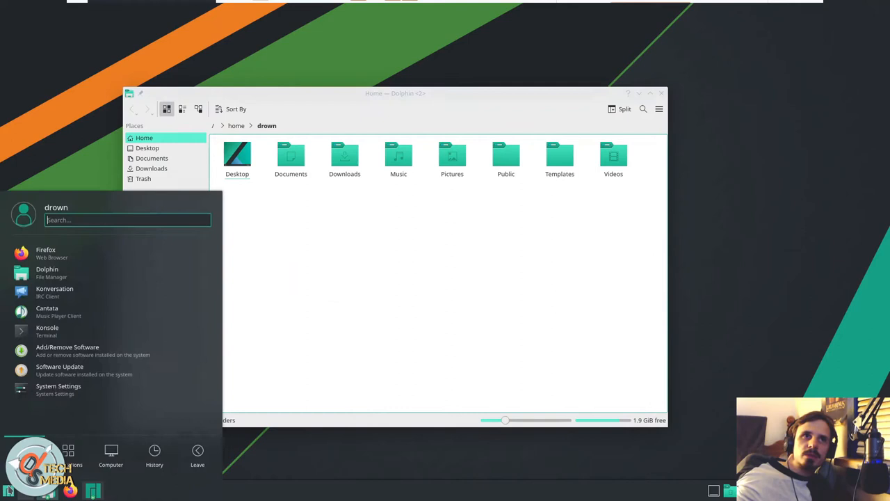
pyautogui.click(111, 307)
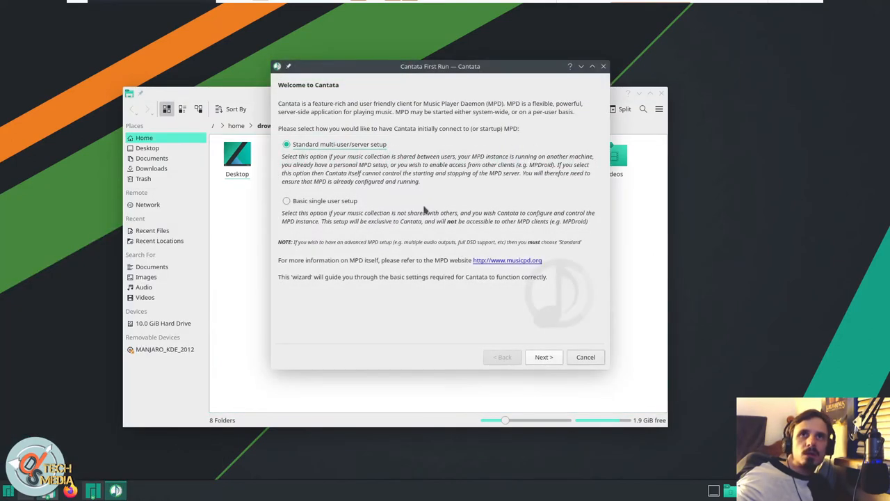
pyautogui.click(422, 209)
pyautogui.moveTo(629, 21)
pyautogui.mouseDown()
pyautogui.moveTo(403, 109)
pyautogui.moveTo(413, 105)
pyautogui.mouseUp()
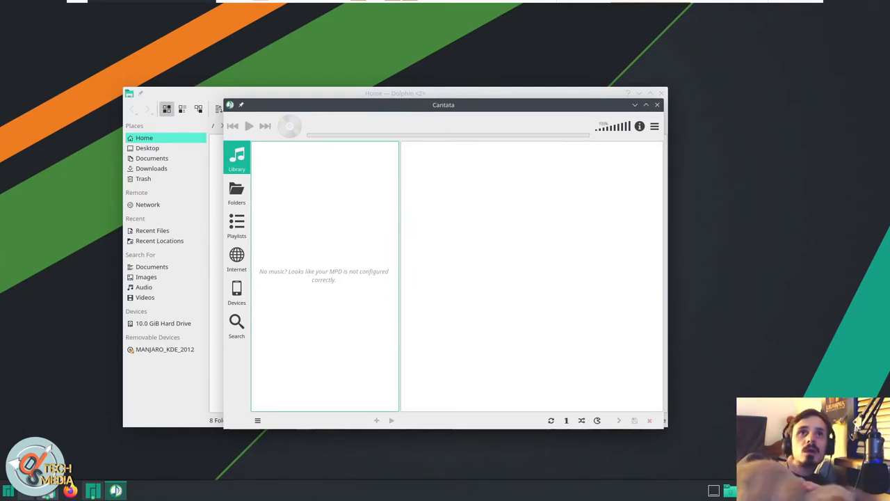
pyautogui.click(209, 254)
pyautogui.click(118, 490)
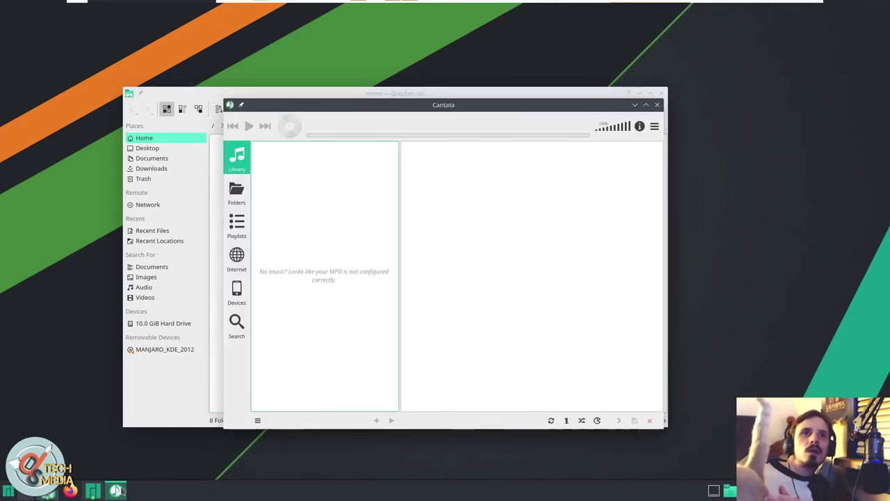
# Step: Look through Cantata's Devices and Search views, then list the Internet radio Streams
pyautogui.click(237, 292)
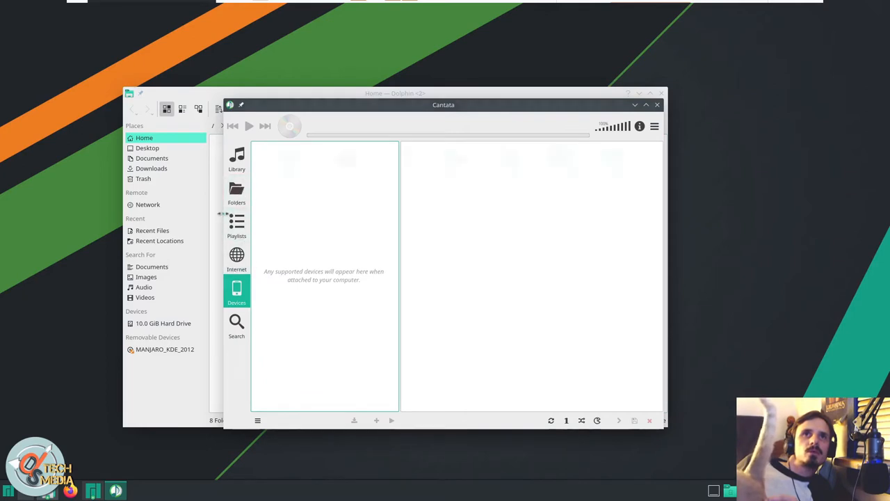
pyautogui.click(236, 325)
pyautogui.click(237, 292)
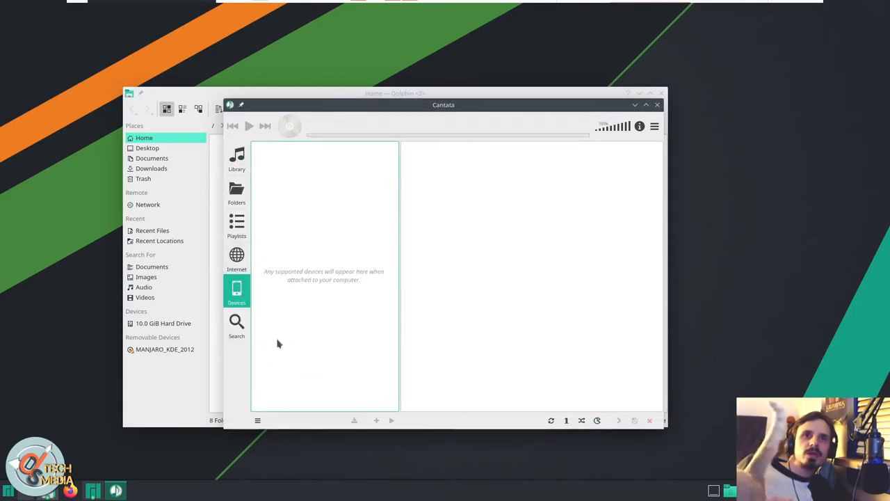
pyautogui.click(236, 259)
pyautogui.click(327, 156)
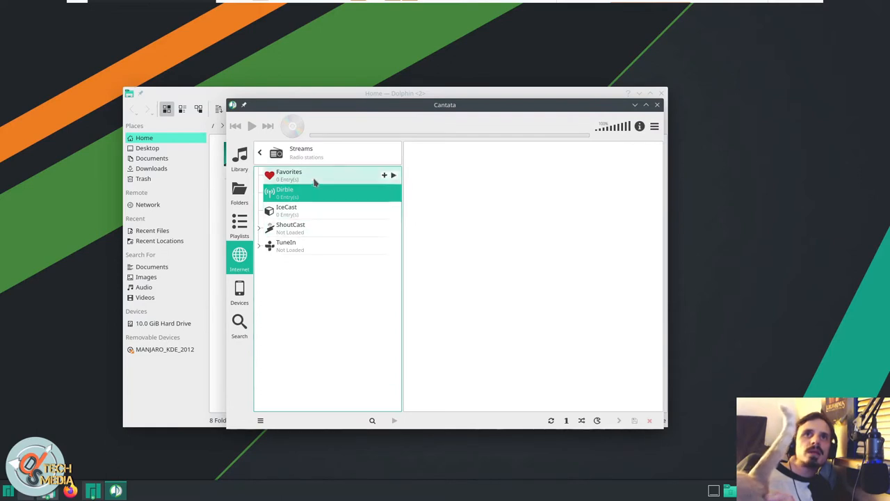
# Step: Play ShoutCast's Alternative > Britpop station 23 Indie Street, then quit Cantata
pyautogui.moveTo(320, 228)
pyautogui.click(319, 236)
pyautogui.click(301, 245)
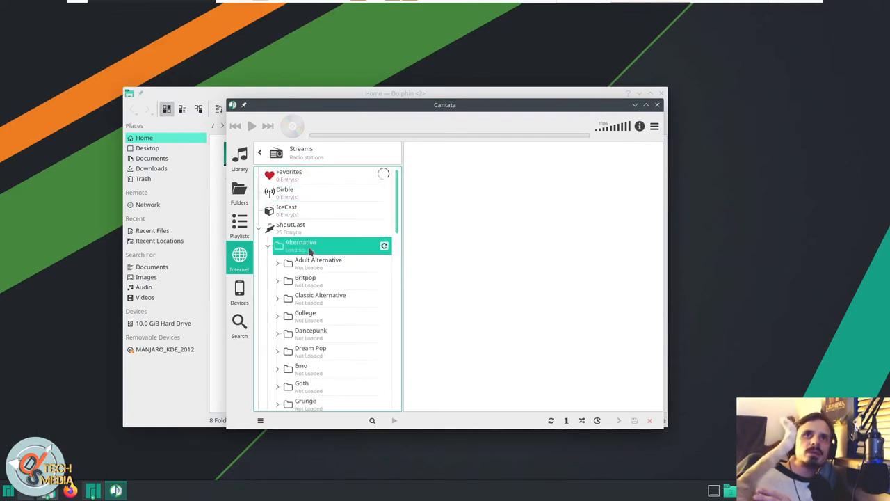
pyautogui.doubleClick(305, 277)
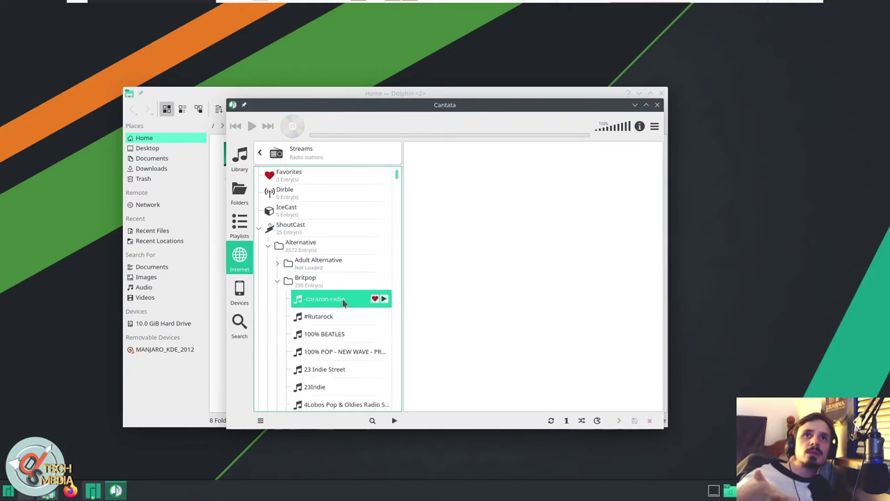
pyautogui.doubleClick(324, 317)
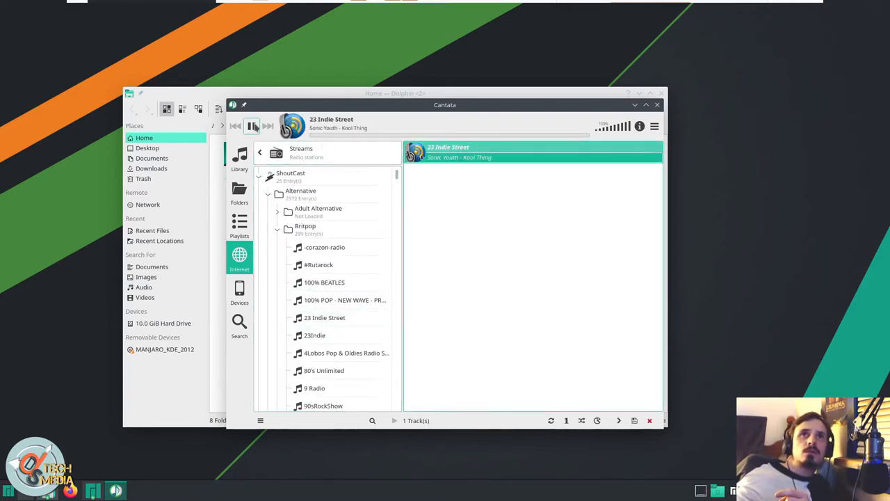
pyautogui.scroll(-3, 327, 278)
pyautogui.scroll(-3, 327, 292)
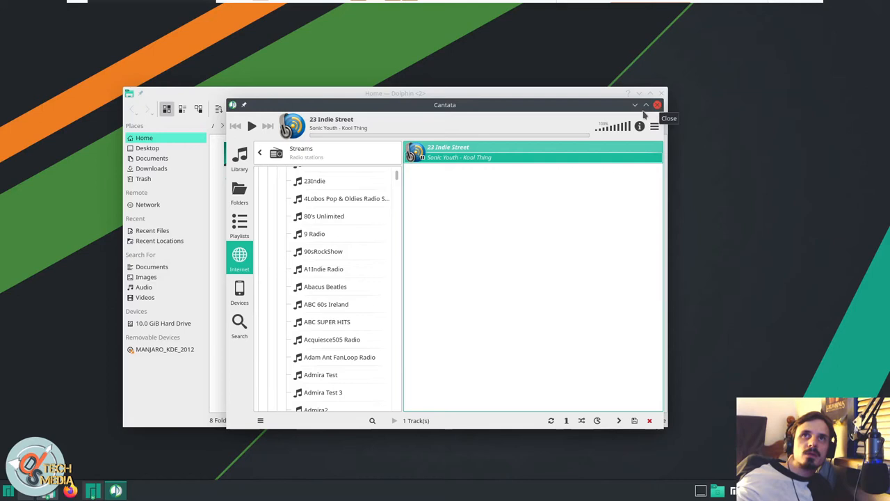
pyautogui.hotkey('ctrl', 'q')
# Step: Browse the launcher's Development, Graphics and Internet application categories
pyautogui.click(9, 490)
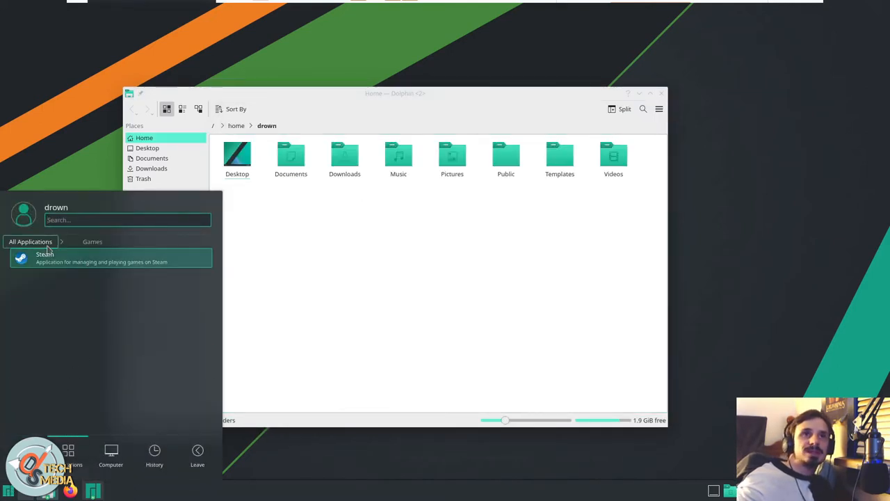
pyautogui.click(30, 241)
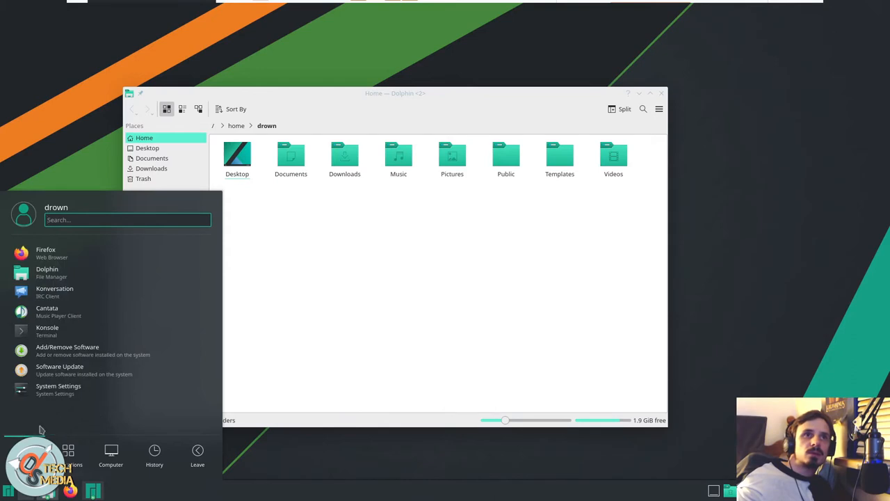
pyautogui.click(90, 259)
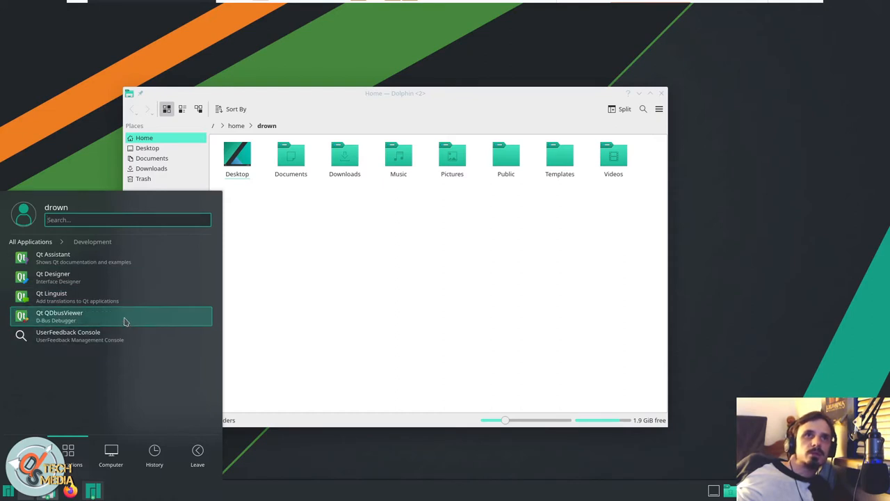
pyautogui.click(30, 241)
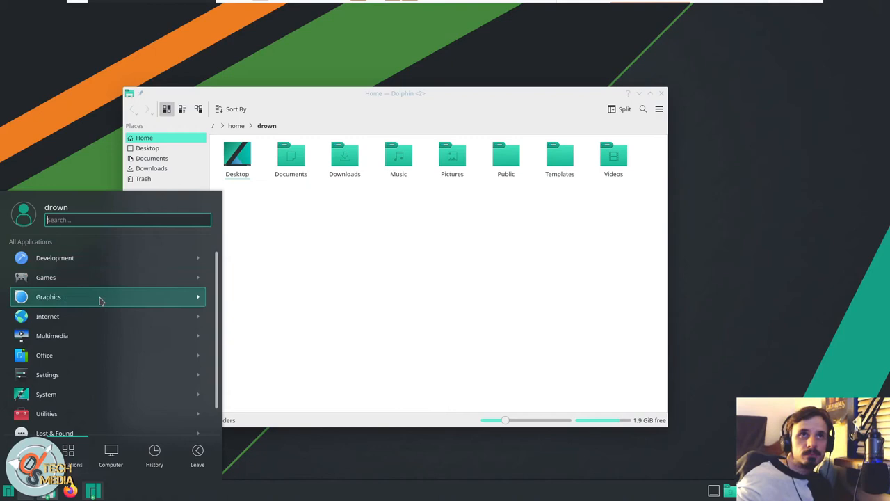
pyautogui.click(89, 296)
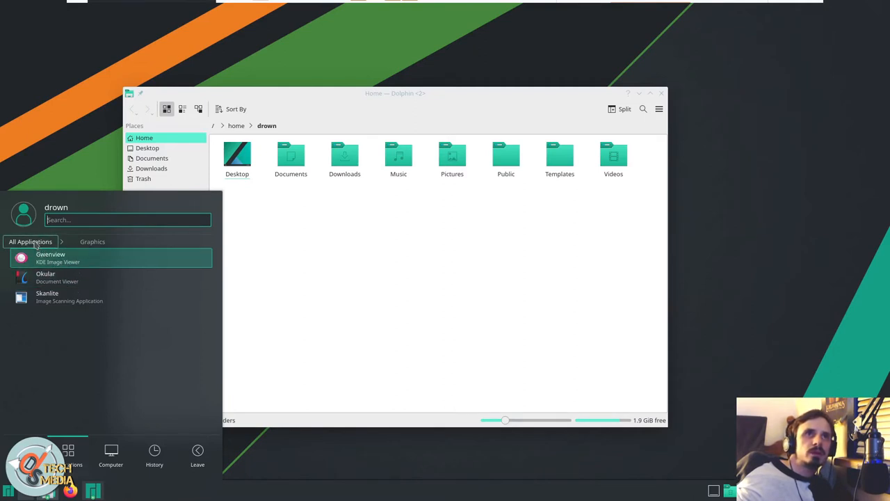
pyautogui.click(35, 243)
pyautogui.click(105, 314)
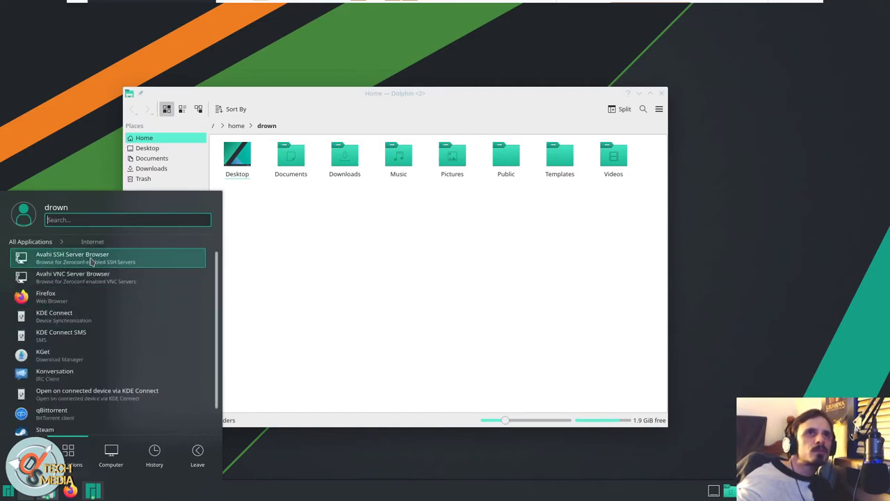
pyautogui.scroll(-2, 104, 313)
pyautogui.scroll(2, 105, 313)
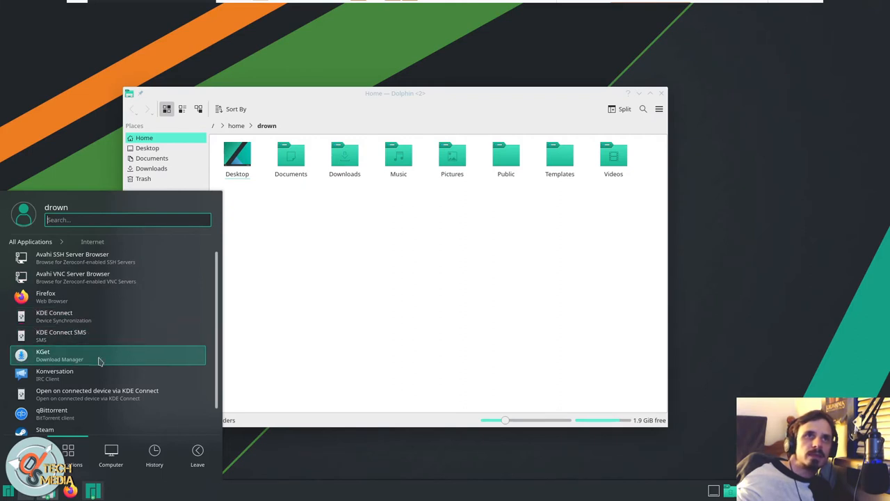
pyautogui.scroll(-1, 87, 335)
pyautogui.scroll(1, 89, 332)
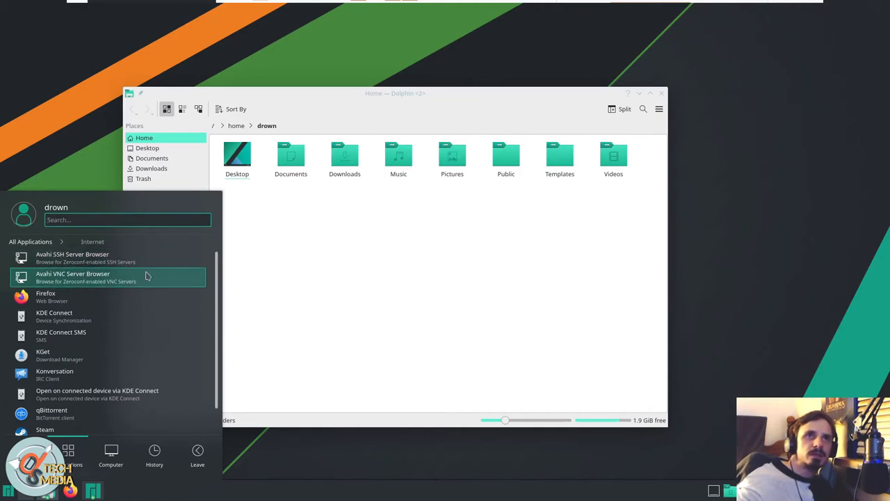
pyautogui.click(143, 263)
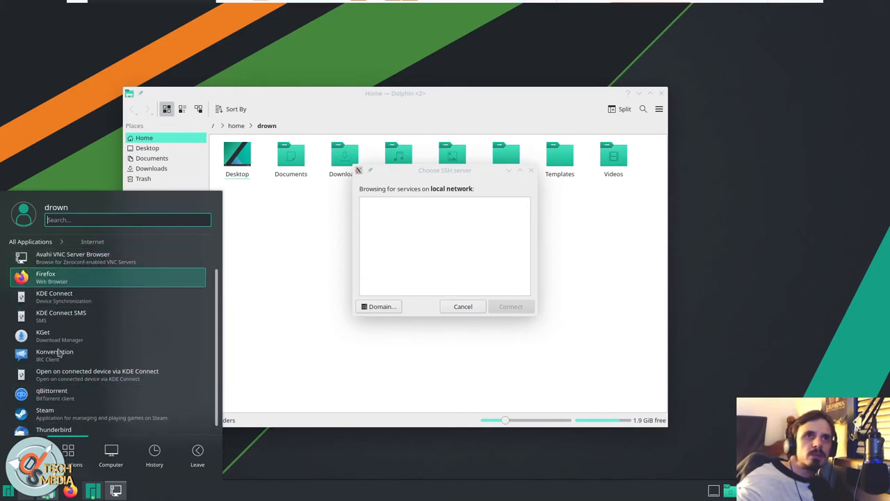
pyautogui.scroll(-3, 104, 334)
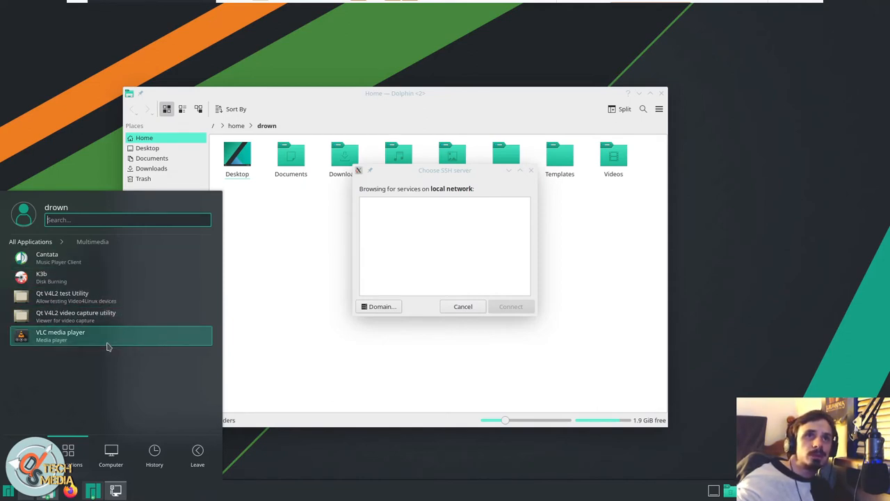
# Step: Launch FreeOffice TextMaker from the Office category
pyautogui.click(30, 241)
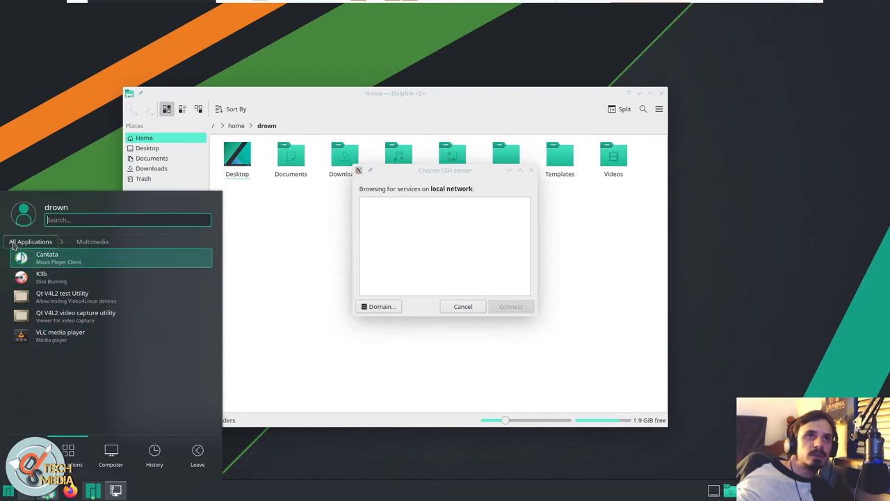
pyautogui.click(55, 296)
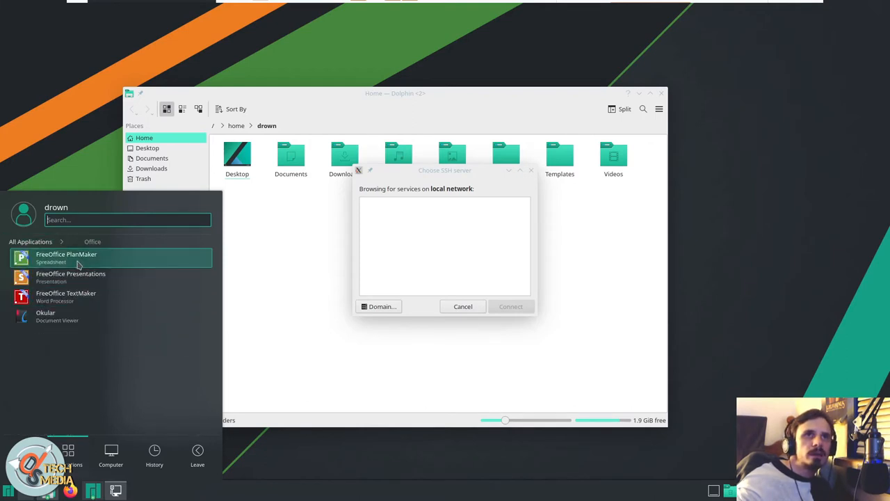
pyautogui.click(85, 298)
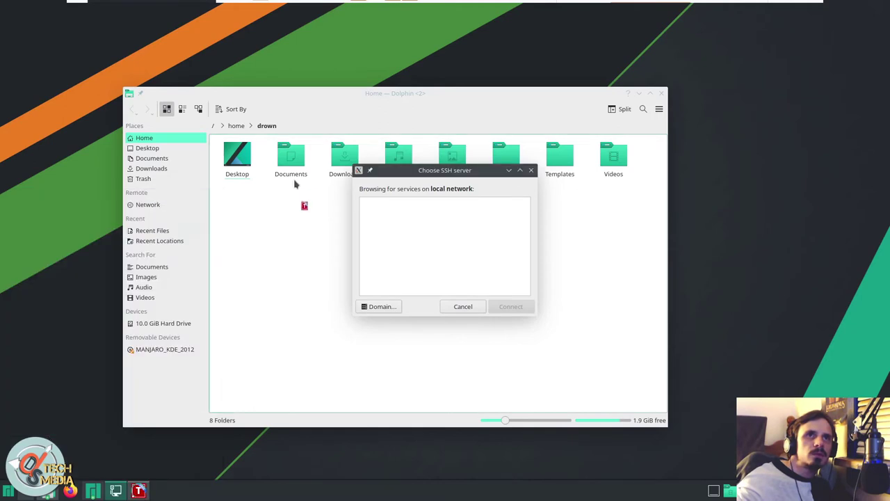
# Step: Dismiss the Choose SSH server dialog and launch FreeOffice PlanMaker from the Office category
pyautogui.click(532, 171)
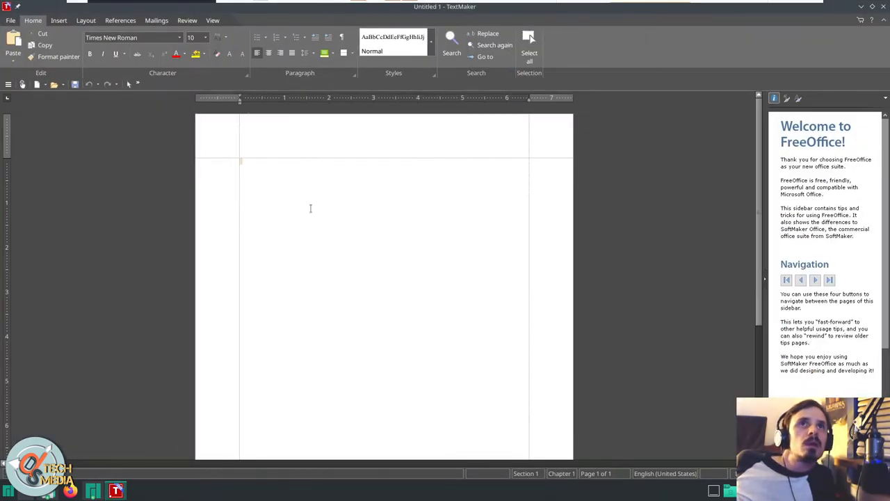
pyautogui.scroll(-1, 311, 208)
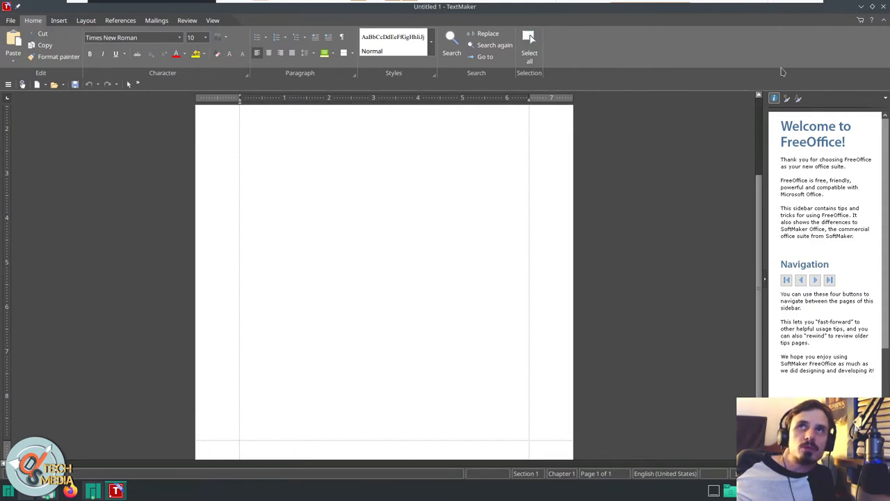
pyautogui.press('super')
pyautogui.click(42, 354)
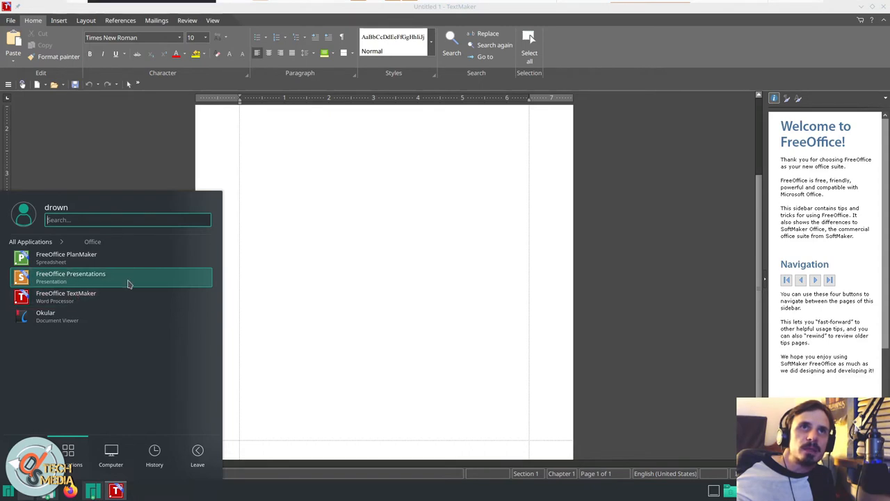
pyautogui.click(82, 278)
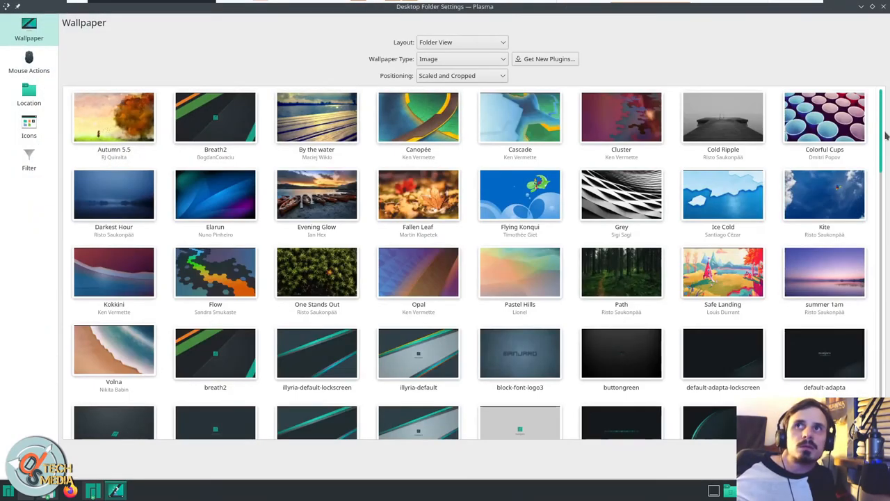
pyautogui.scroll(-3, 648, 209)
pyautogui.scroll(-3, 667, 278)
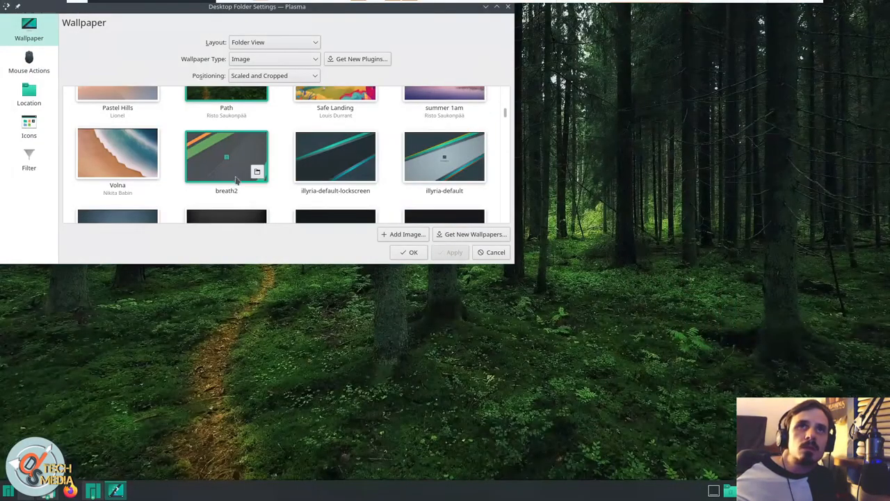
pyautogui.scroll(-3, 513, 144)
pyautogui.scroll(-3, 513, 144)
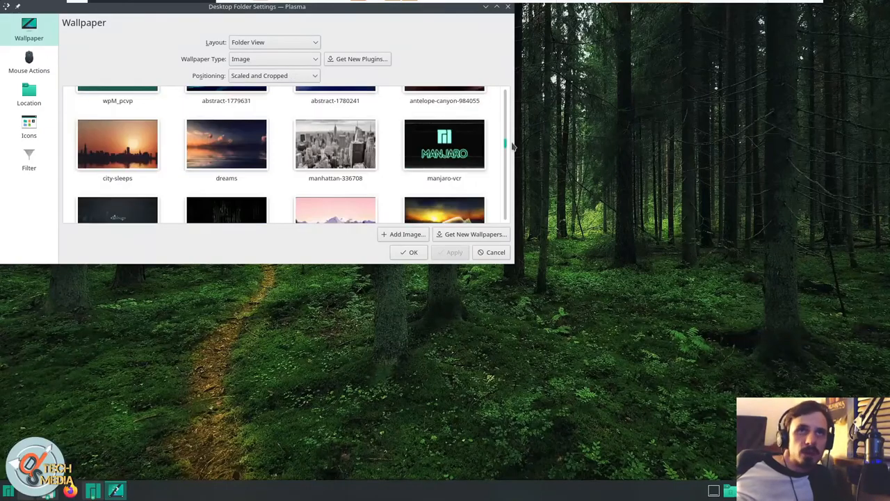
pyautogui.scroll(-5, 513, 144)
pyautogui.scroll(-3, 513, 145)
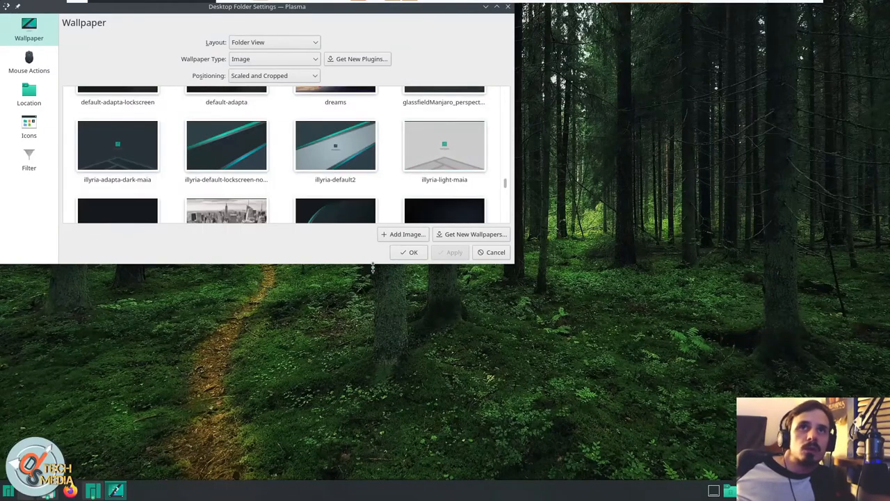
# Step: Enlarge the wallpaper dialog, try manjaro_maia_abstract2, then apply the green aurora wallpaper
pyautogui.moveTo(374, 264); pyautogui.dragTo(374, 410)
pyautogui.scroll(-3, 347, 244)
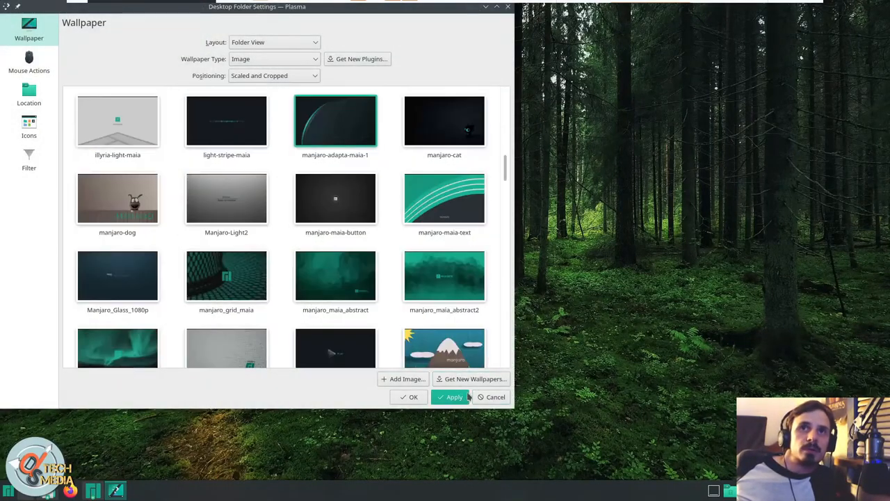
pyautogui.click(444, 275)
pyautogui.scroll(-3, 348, 243)
pyautogui.click(117, 237)
pyautogui.click(413, 396)
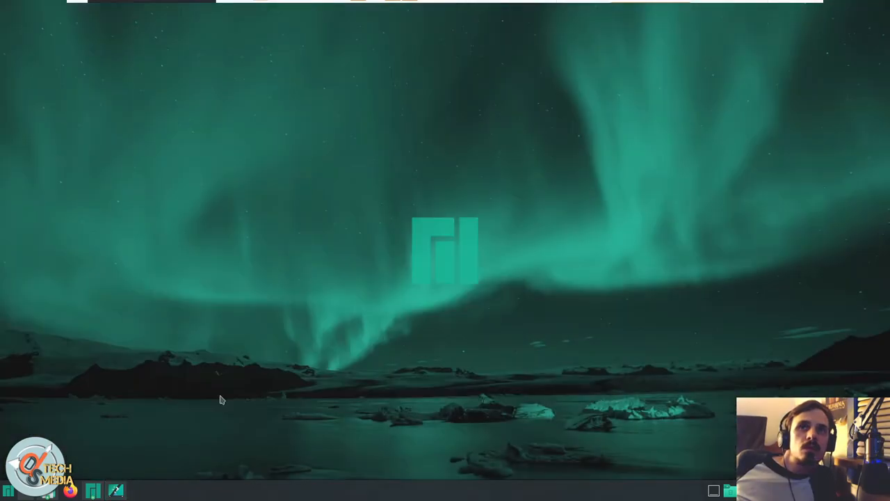
# Step: Try the matrix-manjaro wallpaper, apply it, and reopen the wallpaper settings
pyautogui.click(116, 490)
pyautogui.scroll(-3, 348, 243)
pyautogui.click(222, 150)
pyautogui.click(413, 396)
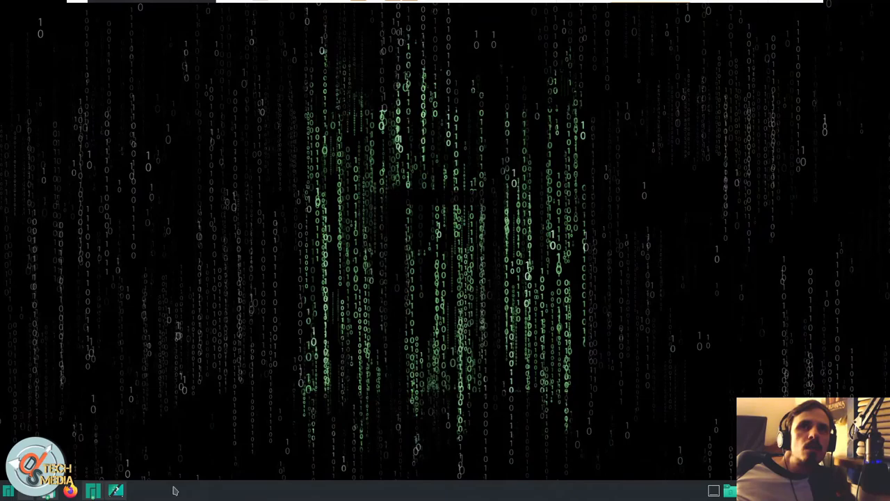
pyautogui.click(117, 490)
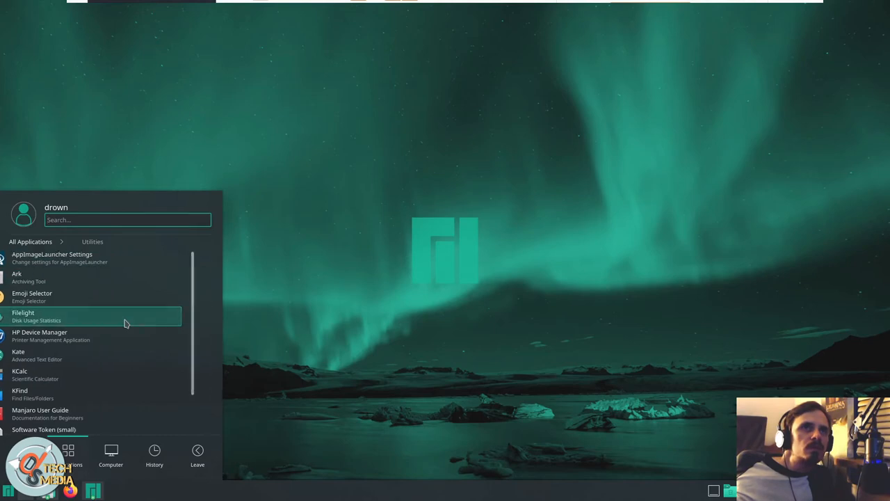
# Step: Launch Filelight showing disk usage, move its window, and reopen the launcher for Timeshift
pyautogui.click(121, 316)
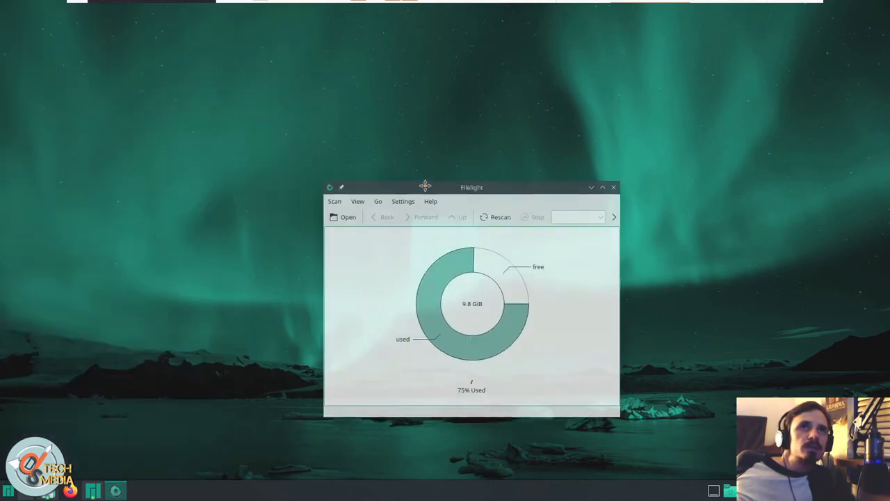
pyautogui.moveTo(425, 186); pyautogui.dragTo(311, 140)
pyautogui.click(8, 490)
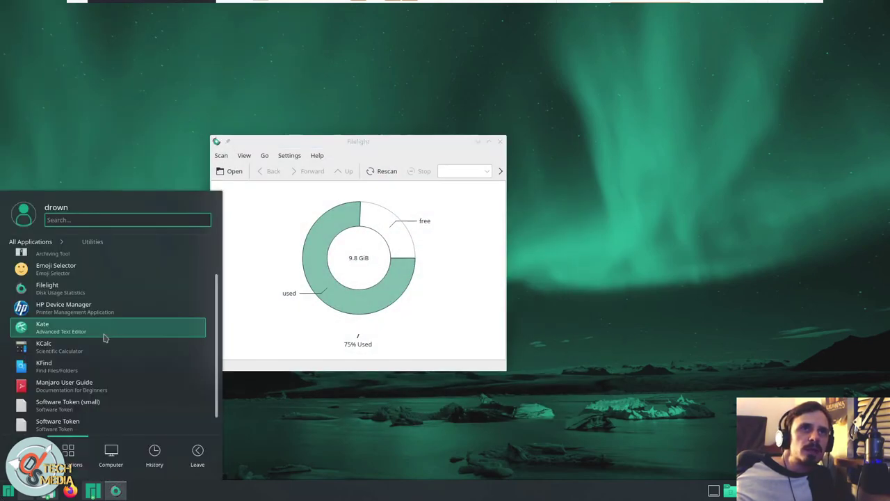
pyautogui.scroll(2, 103, 336)
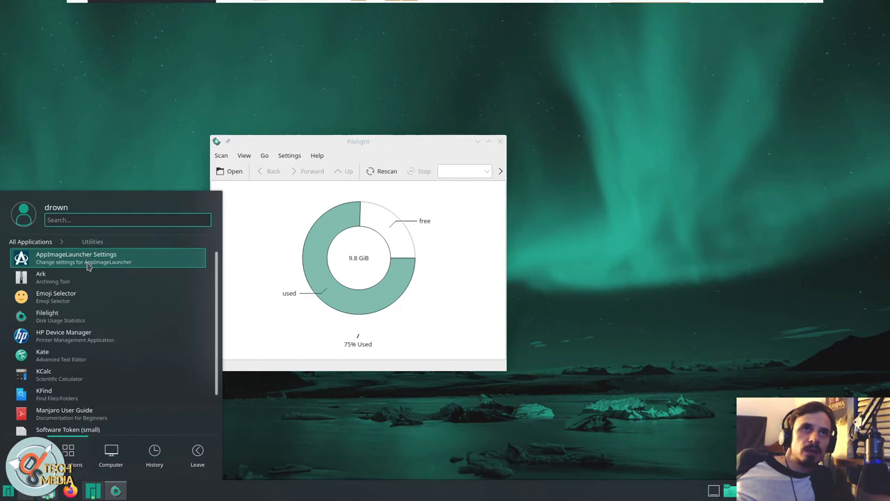
pyautogui.scroll(-2, 88, 268)
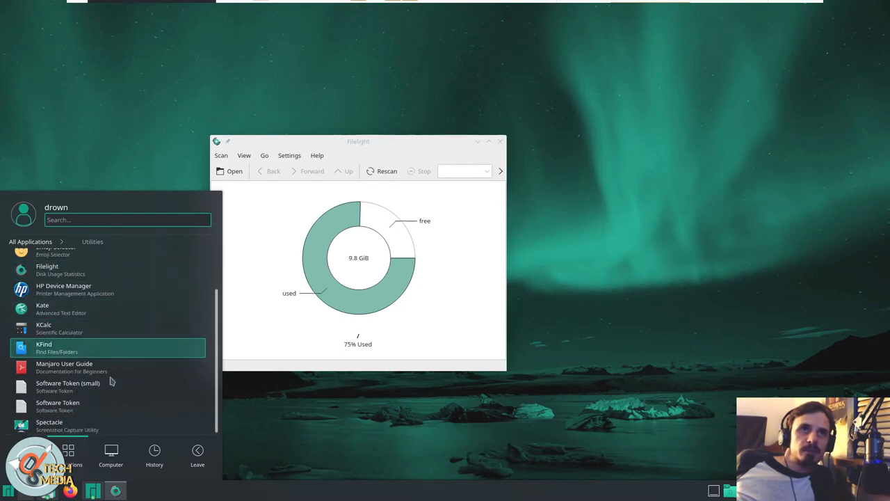
pyautogui.scroll(2, 94, 270)
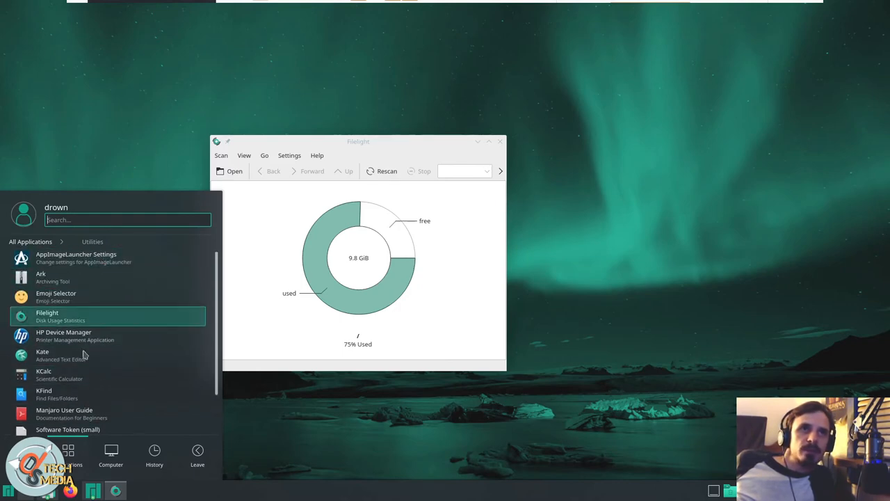
pyautogui.scroll(-2, 99, 292)
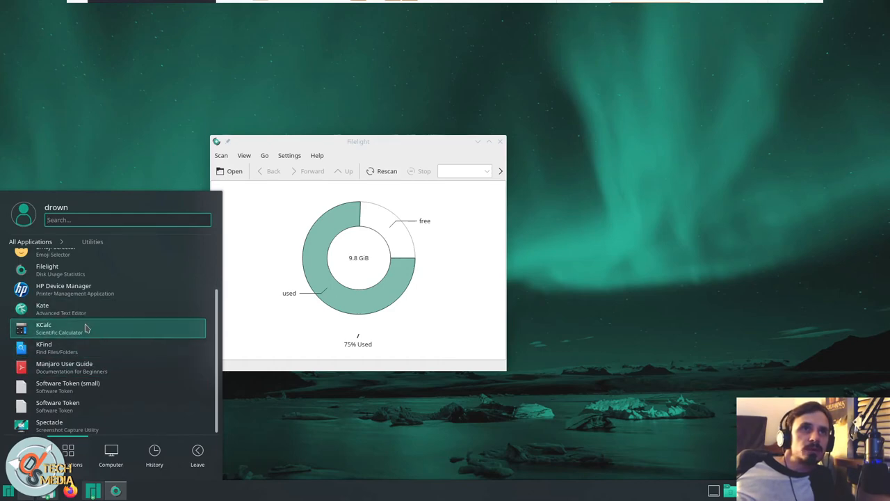
pyautogui.scroll(3, 85, 326)
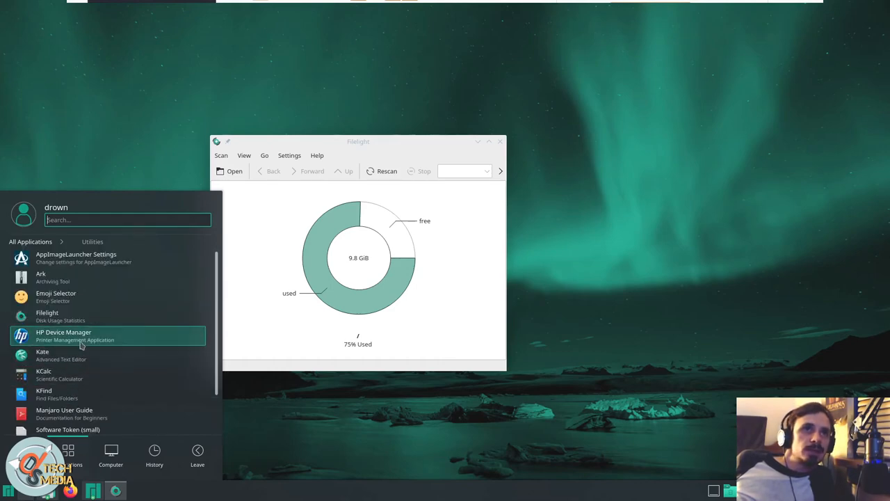
pyautogui.scroll(-3, 67, 336)
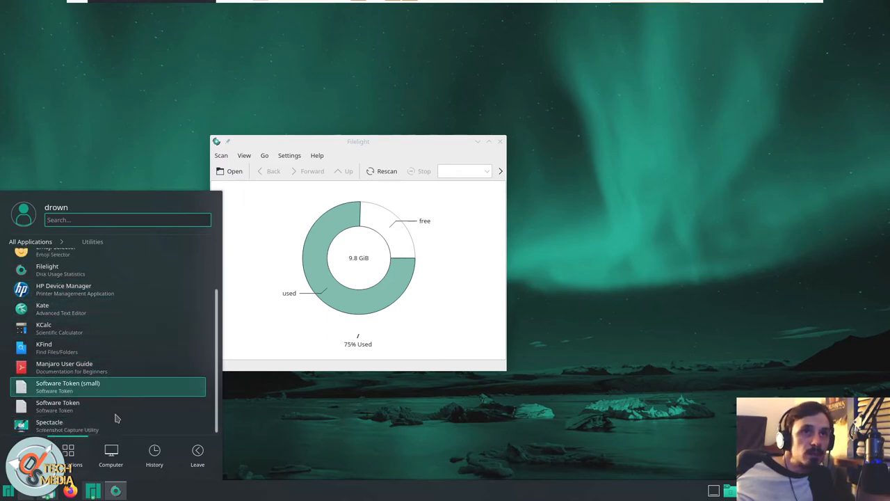
pyautogui.scroll(-3, 55, 404)
# Step: Launch Timeshift and authenticate with the administrator password
pyautogui.click(57, 410)
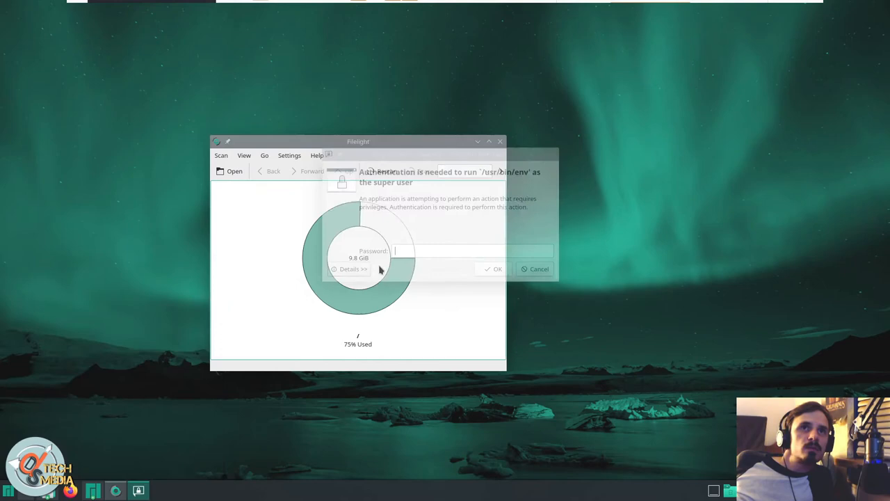
pyautogui.moveTo(408, 154); pyautogui.dragTo(445, 165)
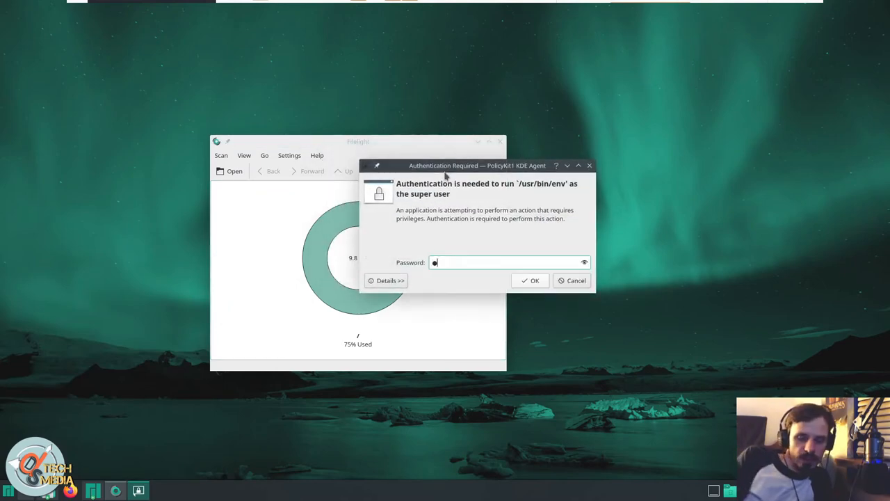
pyautogui.write('••••')
pyautogui.press('Return')
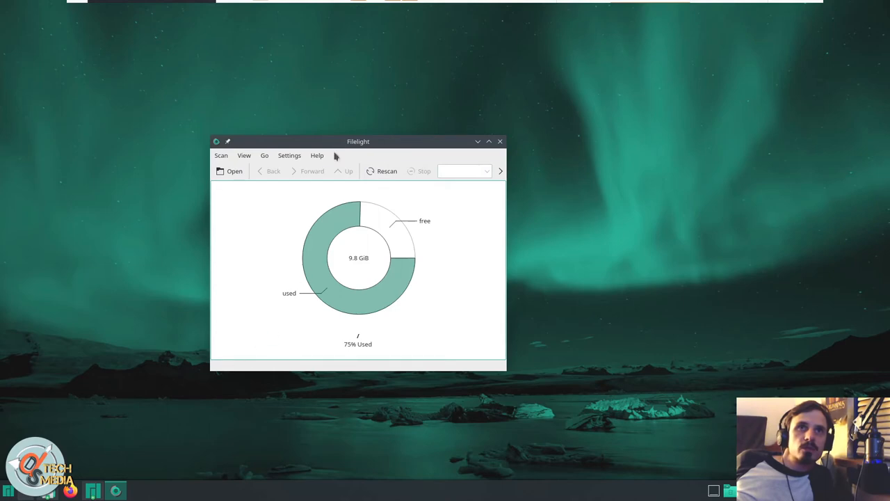
# Step: Dismiss Timeshift's setup wizard, then close Timeshift and Filelight to leave an empty desktop
pyautogui.moveTo(456, 113); pyautogui.dragTo(631, 131)
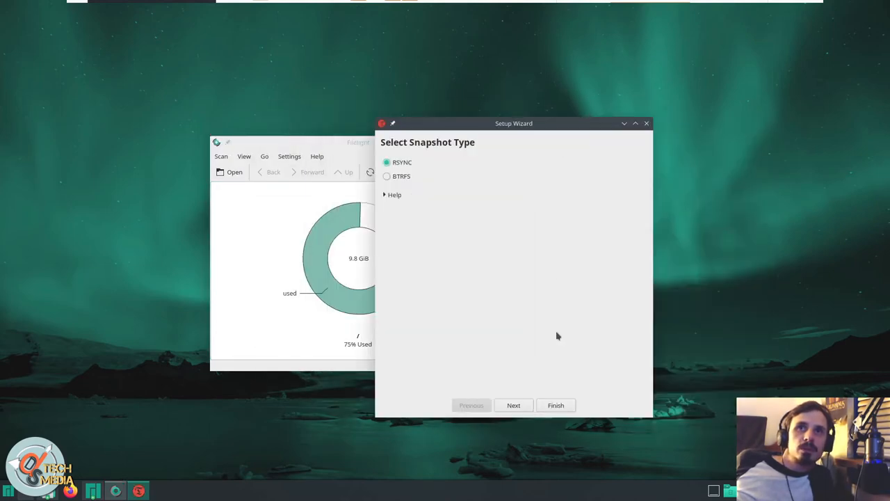
pyautogui.click(647, 124)
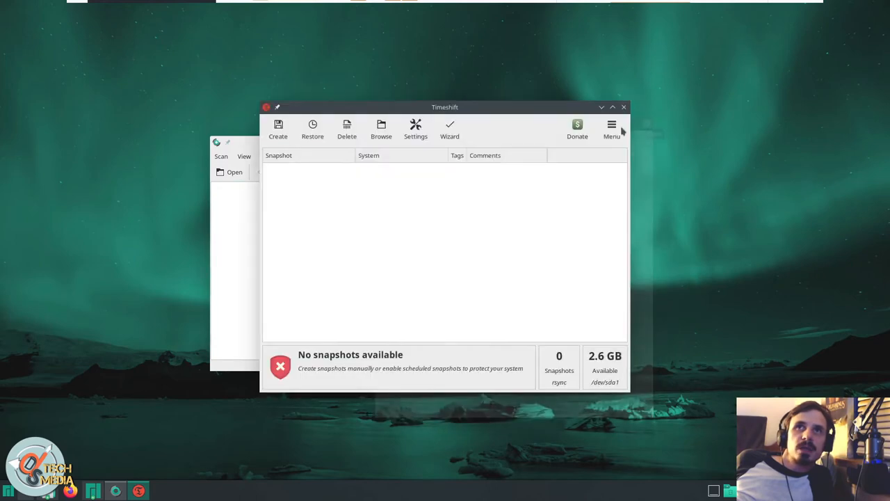
pyautogui.click(624, 108)
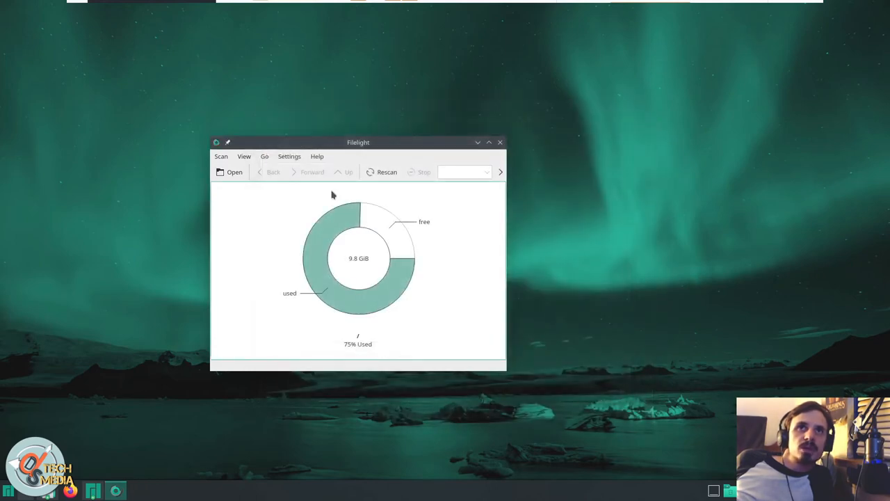
pyautogui.hotkey('alt', 'F4')
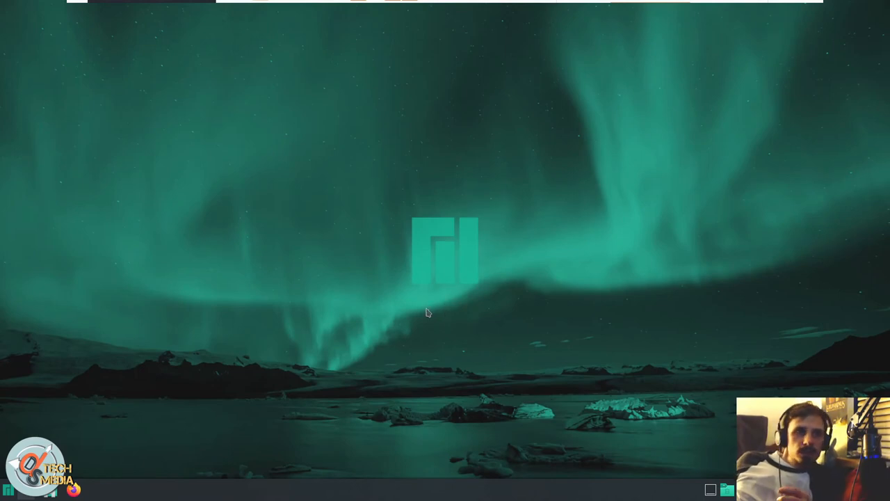
# Step: Bring up and dismiss the desktop context menu a couple of times
pyautogui.rightClick(302, 246)
pyautogui.click(272, 264)
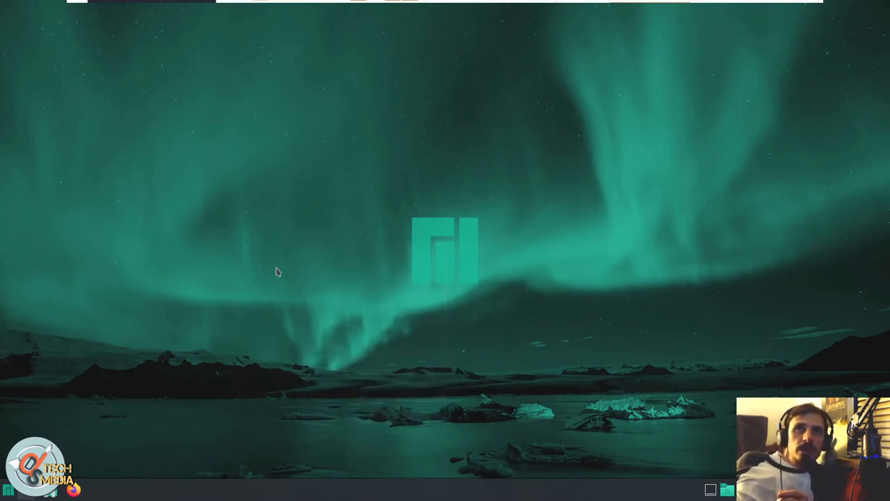
pyautogui.rightClick(270, 288)
pyautogui.click(535, 306)
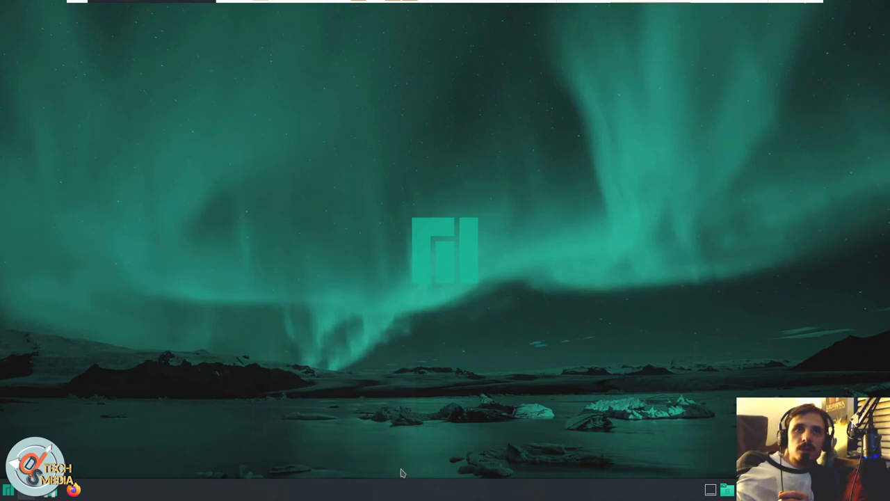
# Step: Enter Edit Panel mode from the panel's context menu and drag the panel taller
pyautogui.rightClick(397, 490)
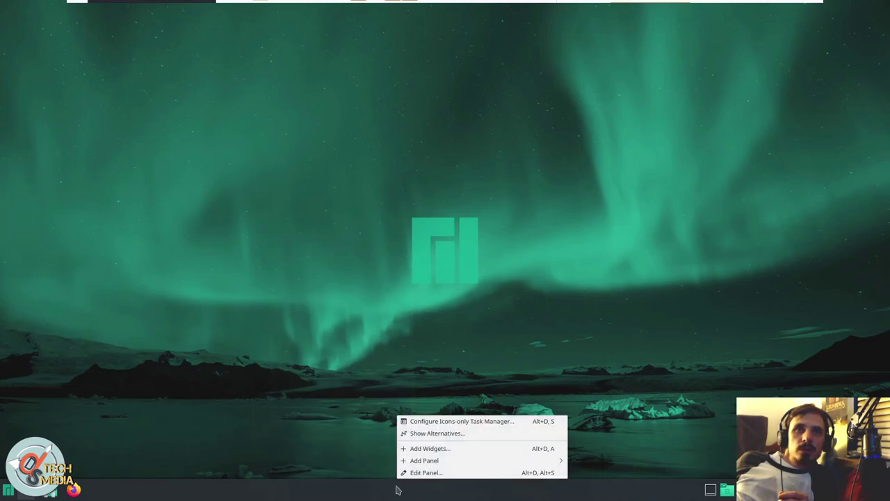
pyautogui.click(451, 473)
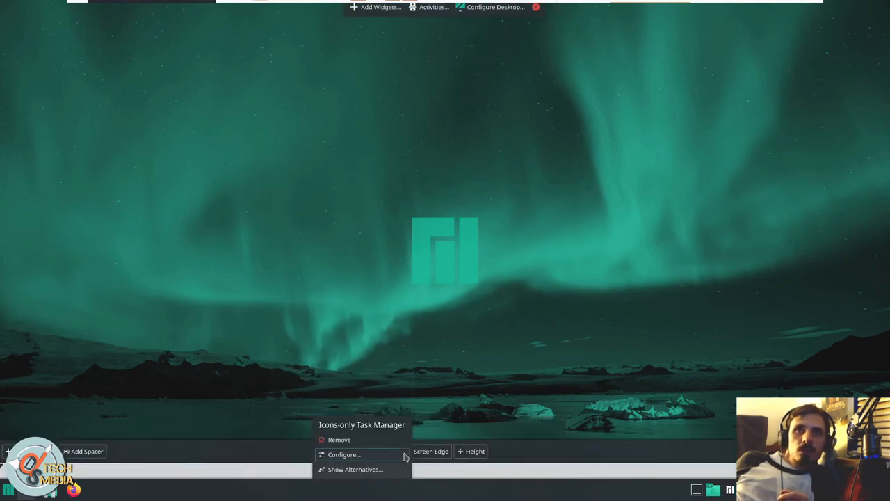
pyautogui.moveTo(475, 447)
pyautogui.mouseDown()
pyautogui.moveTo(484, 438)
pyautogui.moveTo(484, 453)
pyautogui.mouseUp()
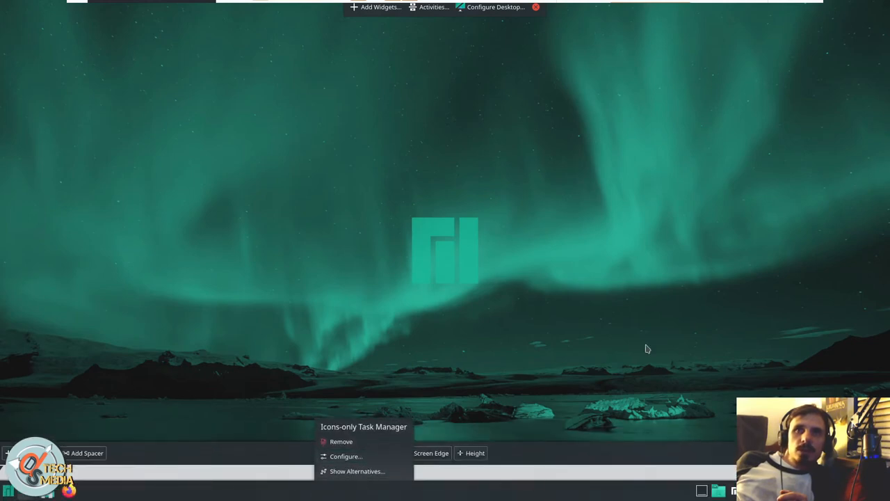
# Step: Bring up the Add Widgets list from the desktop context menu
pyautogui.rightClick(459, 353)
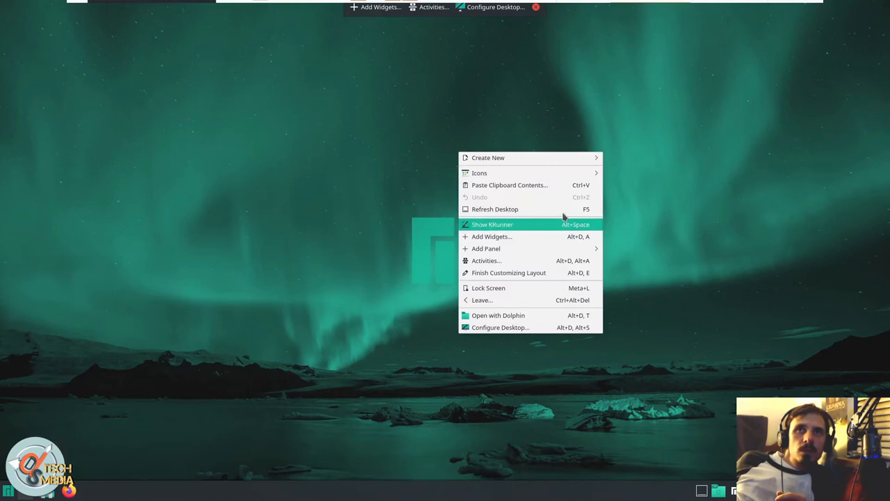
pyautogui.click(509, 239)
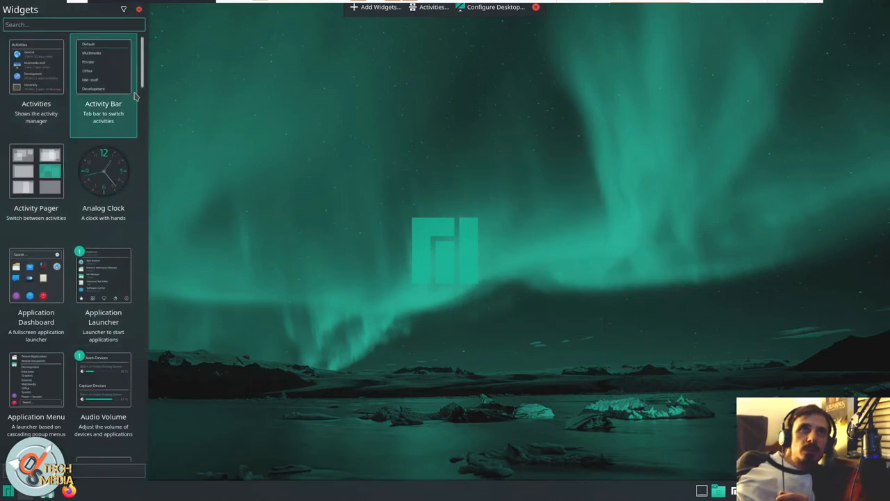
pyautogui.moveTo(142, 63); pyautogui.dragTo(144, 310)
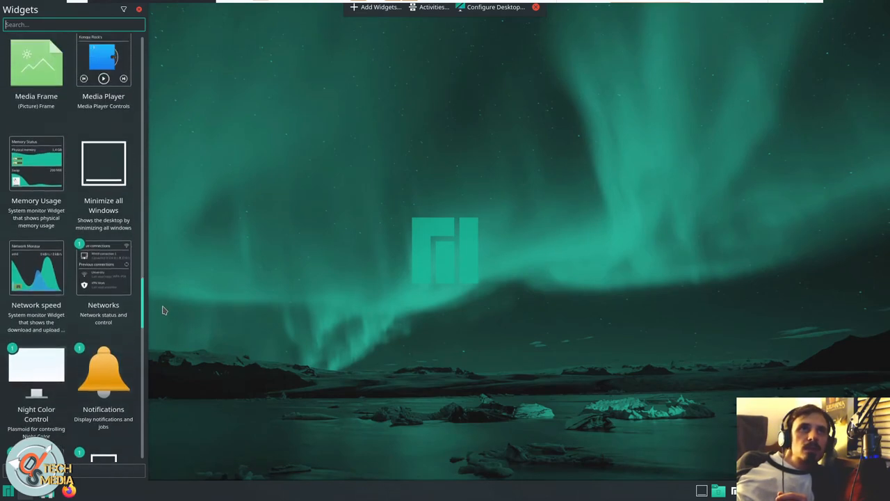
pyautogui.scroll(-6, 70, 278)
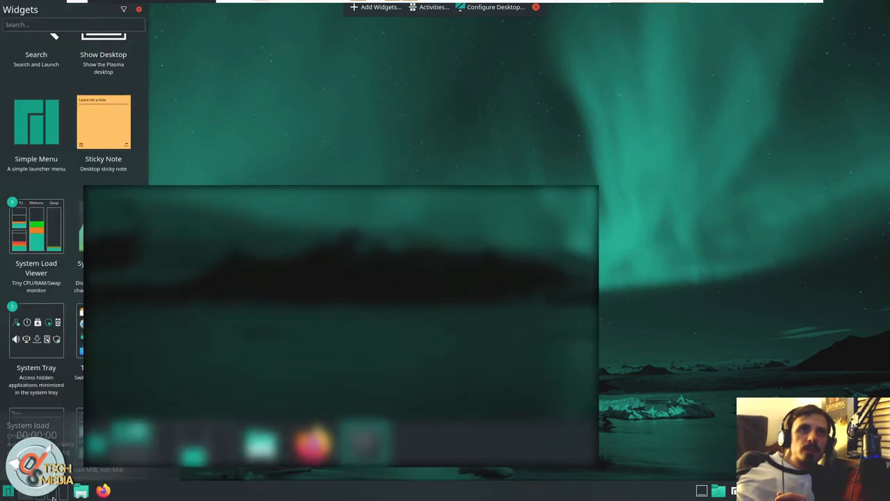
pyautogui.scroll(-1, 57, 234)
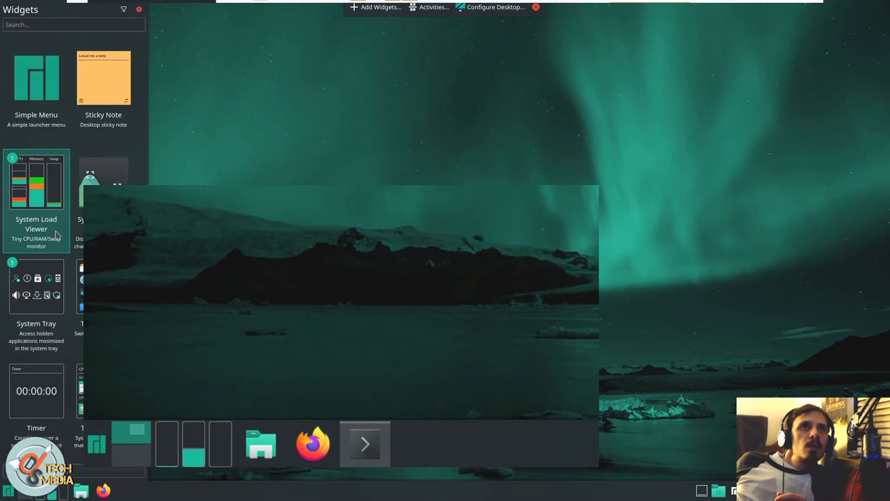
pyautogui.scroll(3, 103, 187)
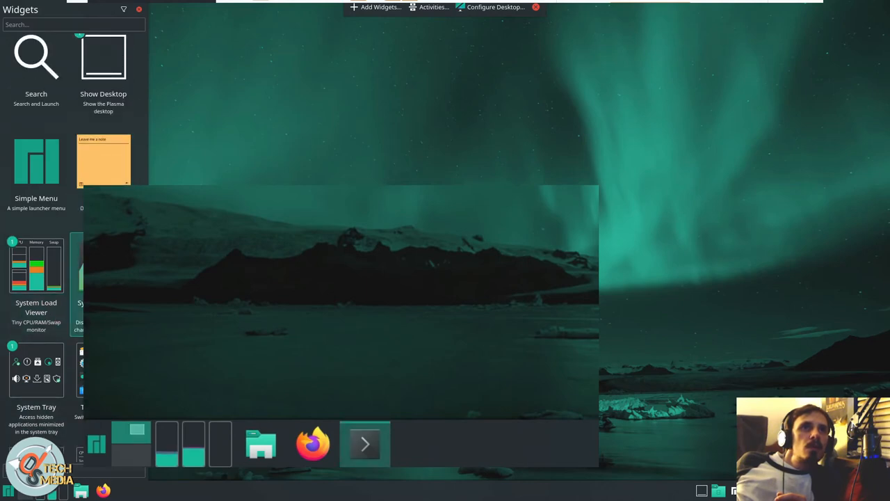
pyautogui.scroll(-3, 103, 278)
pyautogui.moveTo(103, 393)
pyautogui.mouseDown()
pyautogui.moveTo(445, 262)
pyautogui.moveTo(341, 202)
pyautogui.mouseUp()
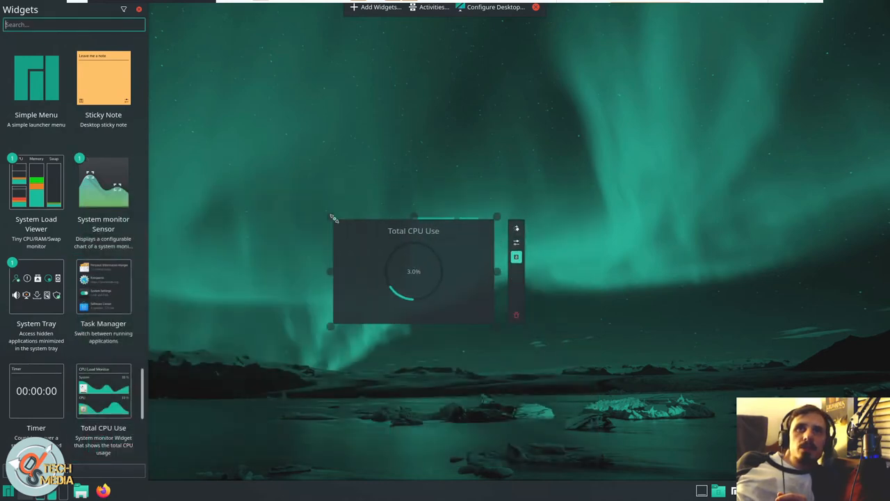
pyautogui.moveTo(419, 263)
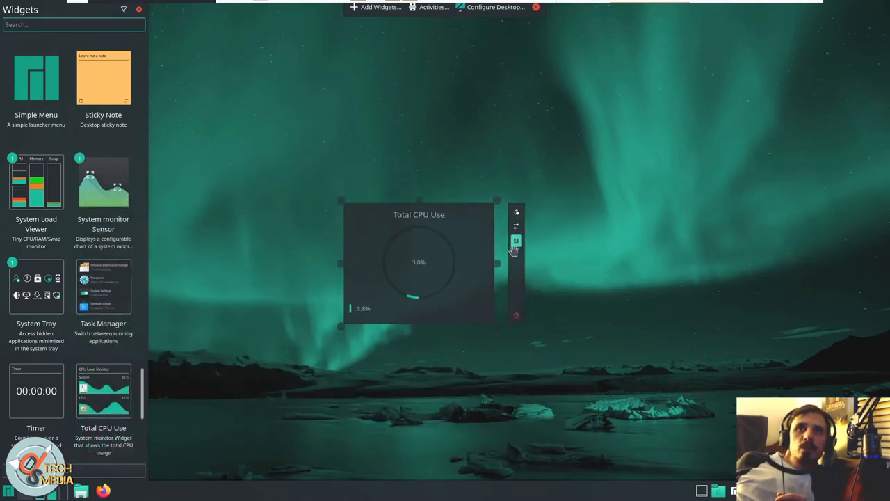
# Step: Hide the Total CPU Use widget's background and resize it large, then small
pyautogui.click(515, 241)
pyautogui.moveTo(495, 323); pyautogui.dragTo(542, 390)
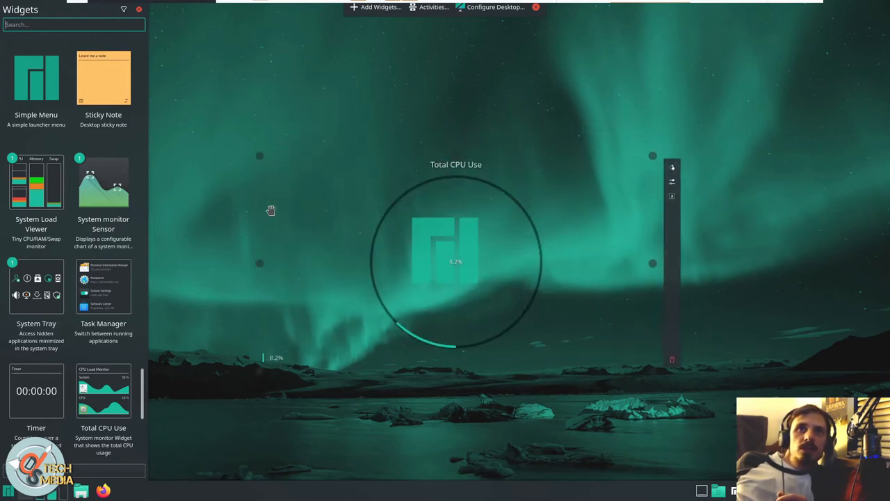
pyautogui.moveTo(258, 156); pyautogui.dragTo(459, 254)
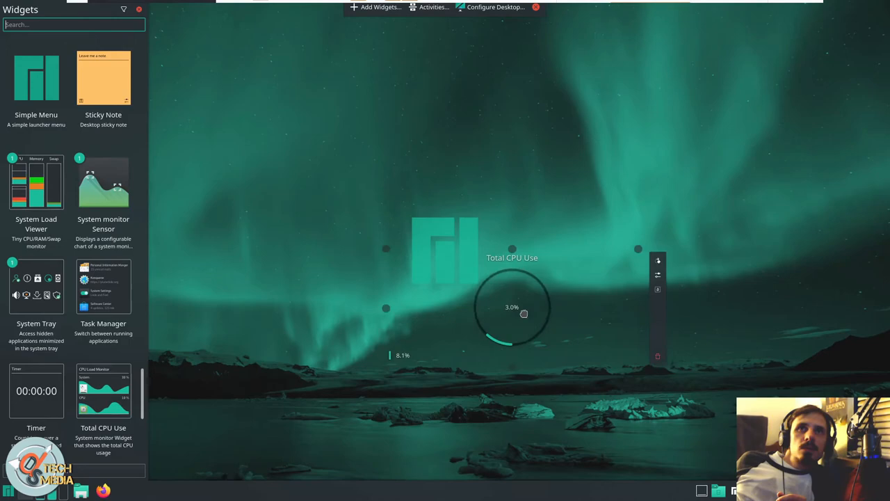
pyautogui.moveTo(142, 400)
pyautogui.mouseDown()
pyautogui.moveTo(146, 187)
pyautogui.moveTo(143, 473)
pyautogui.mouseUp()
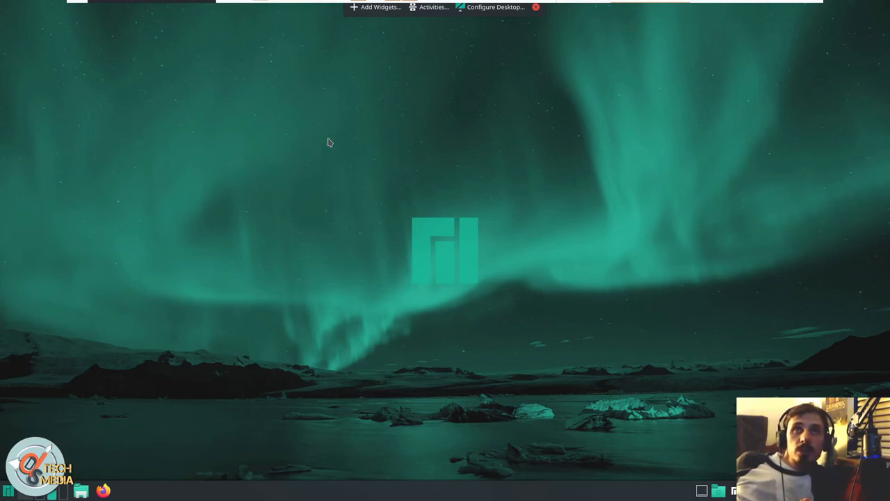
pyautogui.click(535, 7)
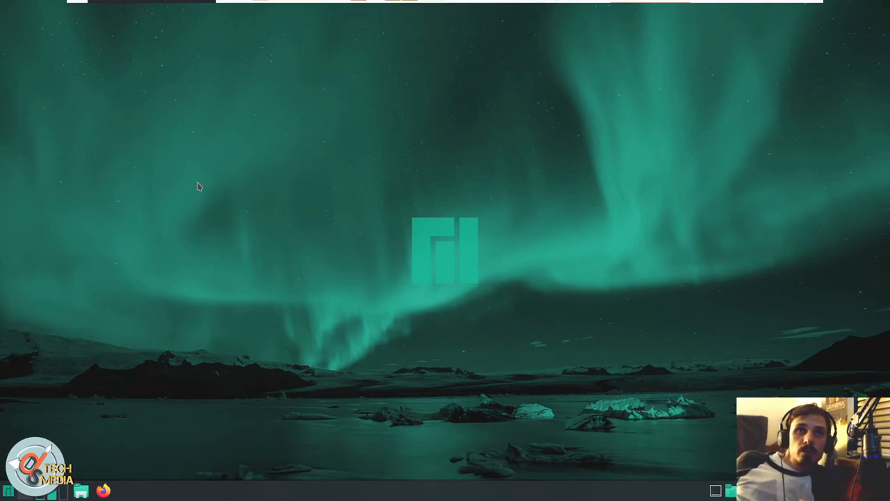
pyautogui.moveTo(333, 163); pyautogui.dragTo(568, 362)
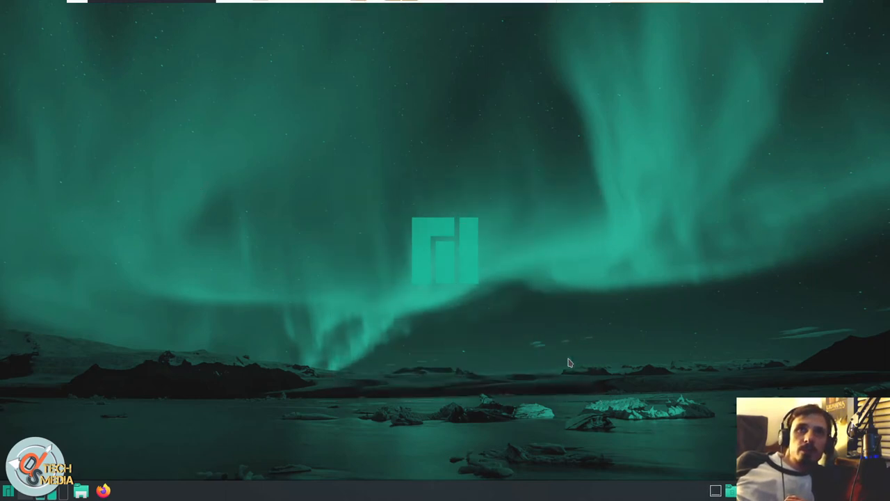
pyautogui.moveTo(323, 163)
pyautogui.mouseDown()
pyautogui.moveTo(575, 375)
pyautogui.moveTo(327, 164)
pyautogui.mouseUp()
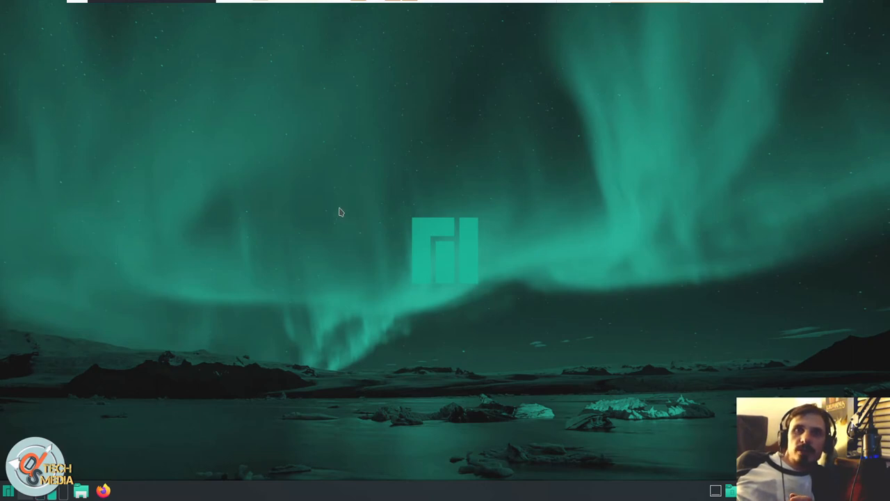
pyautogui.moveTo(355, 191); pyautogui.dragTo(545, 356)
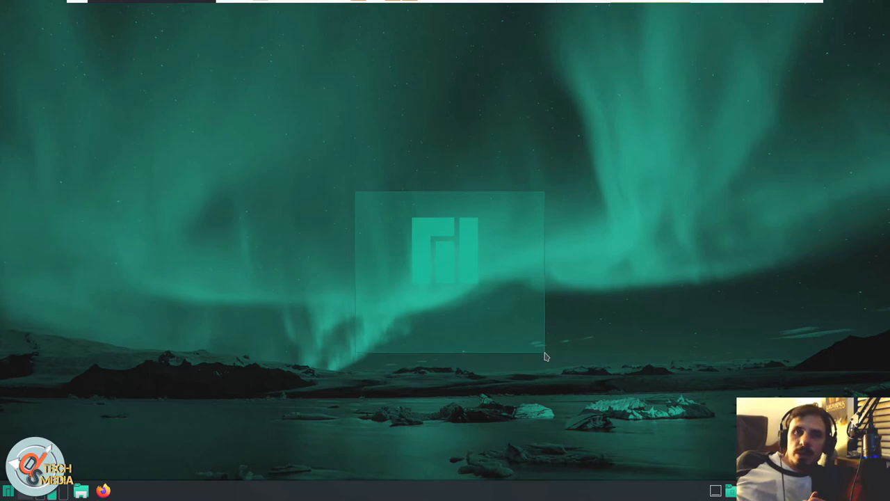
pyautogui.moveTo(546, 356); pyautogui.dragTo(546, 356)
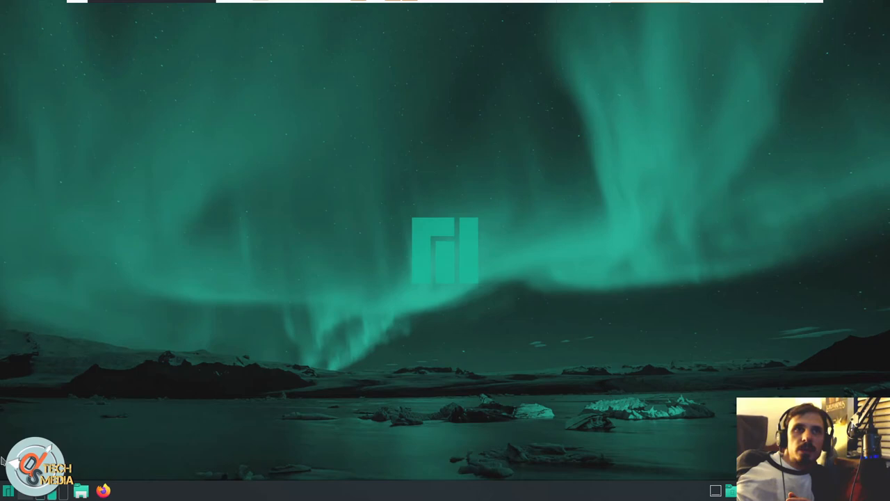
# Step: Launch Add/Remove Software (Pamac) and resize and reposition its window
pyautogui.click(8, 491)
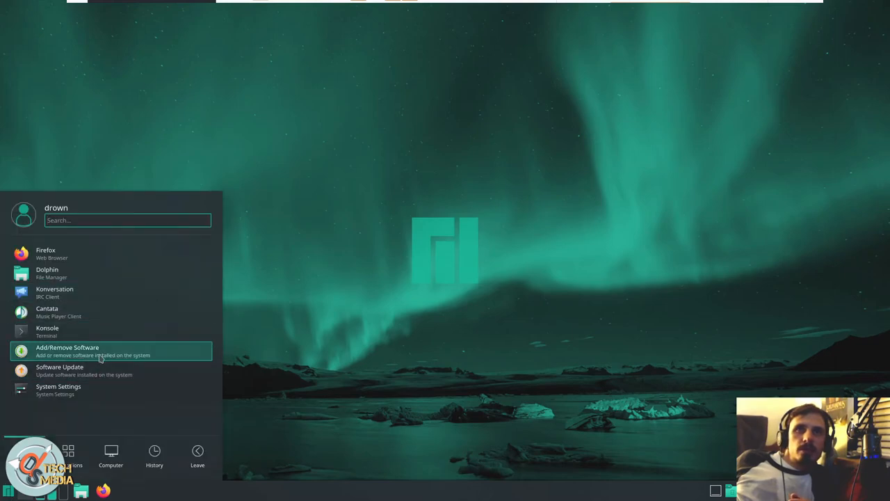
pyautogui.click(154, 355)
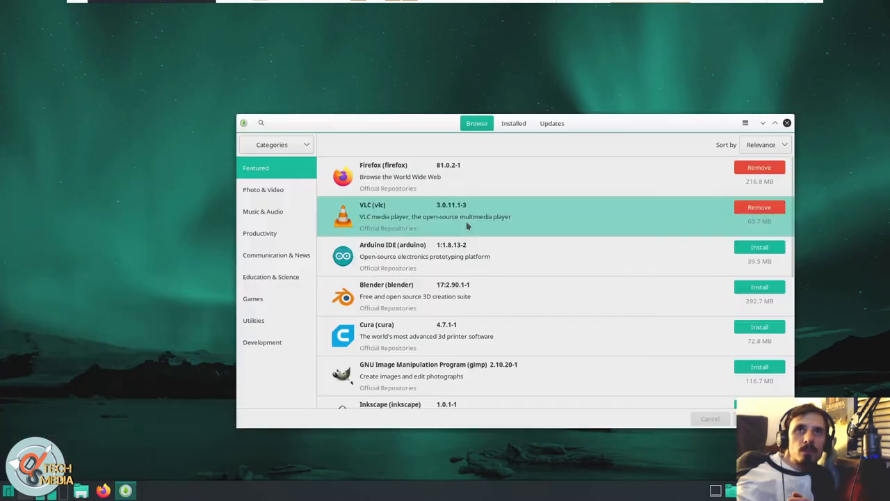
pyautogui.moveTo(340, 119); pyautogui.dragTo(306, 139)
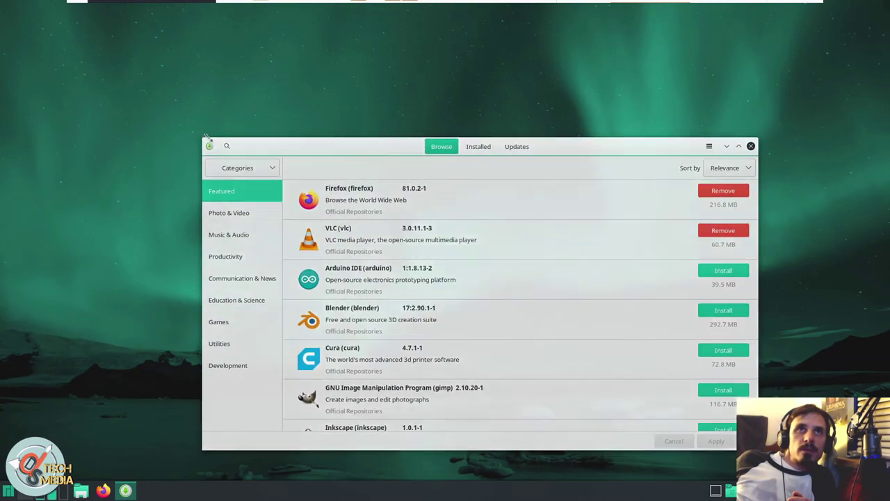
pyautogui.moveTo(205, 136); pyautogui.dragTo(290, 200)
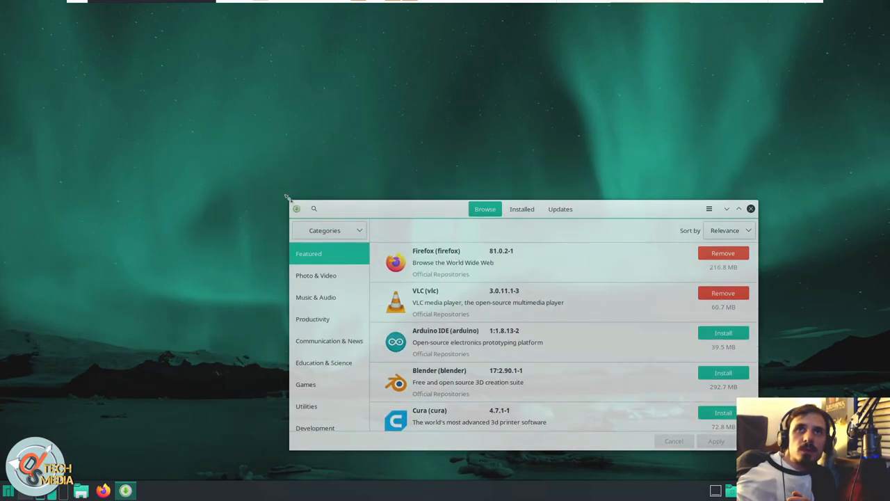
pyautogui.moveTo(390, 209); pyautogui.dragTo(349, 186)
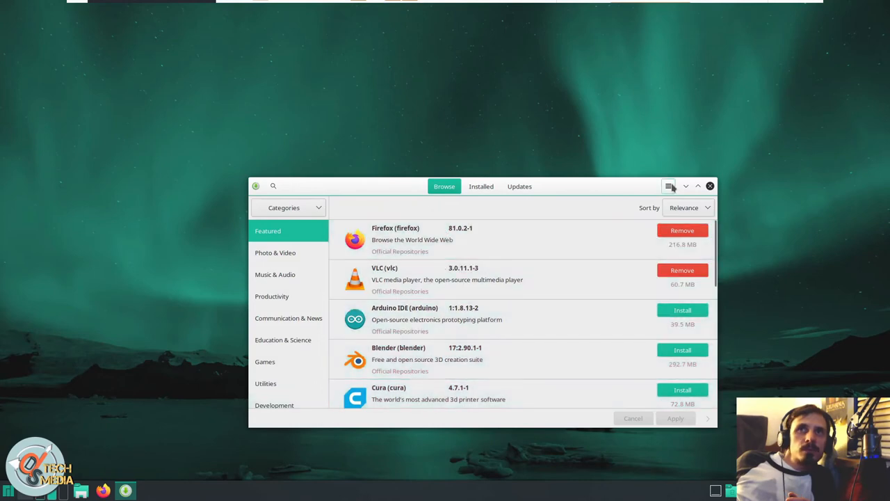
# Step: Check Pamac's version in the About dialog from the hamburger menu
pyautogui.click(668, 186)
pyautogui.click(654, 272)
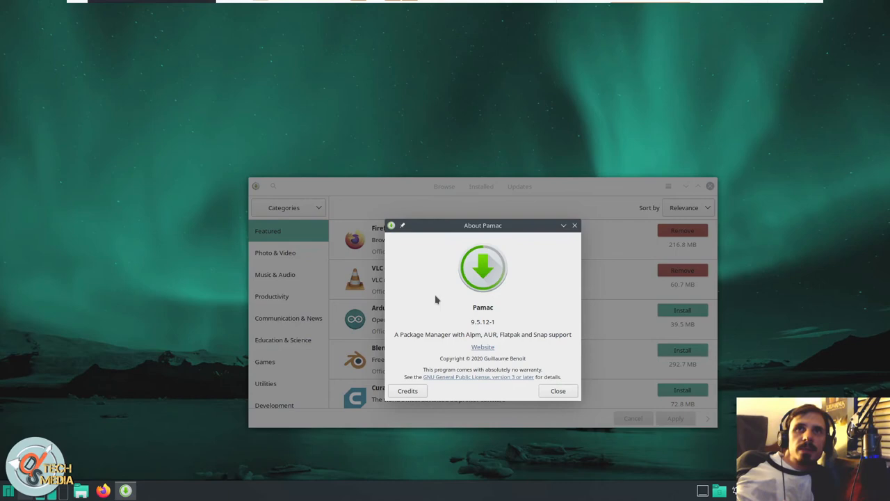
pyautogui.click(558, 391)
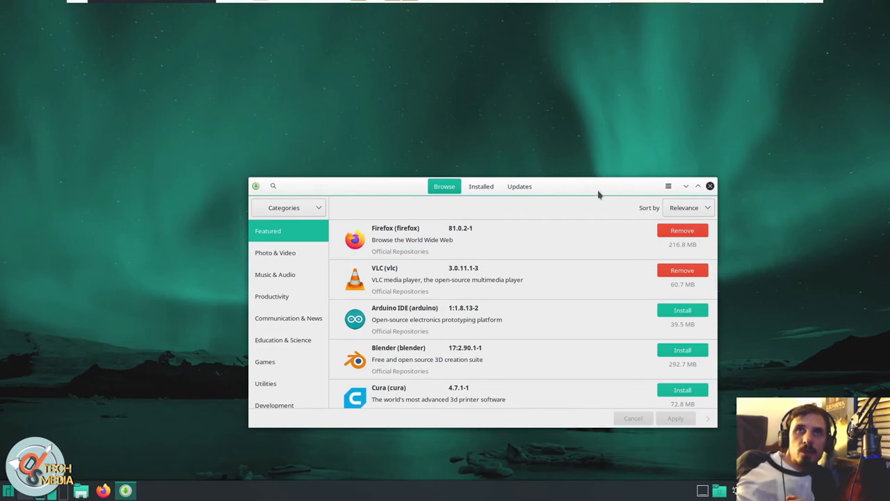
pyautogui.moveTo(598, 194); pyautogui.dragTo(576, 174)
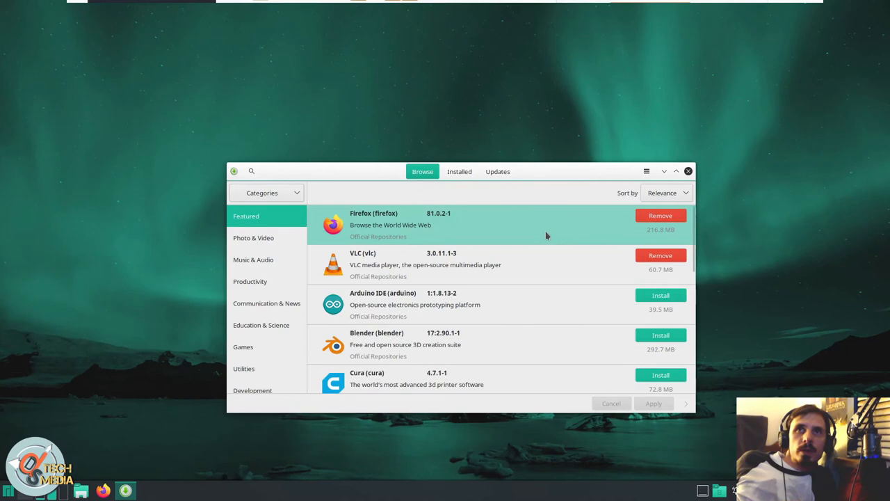
# Step: View the Installed packages list, then return to the Browse view
pyautogui.click(459, 171)
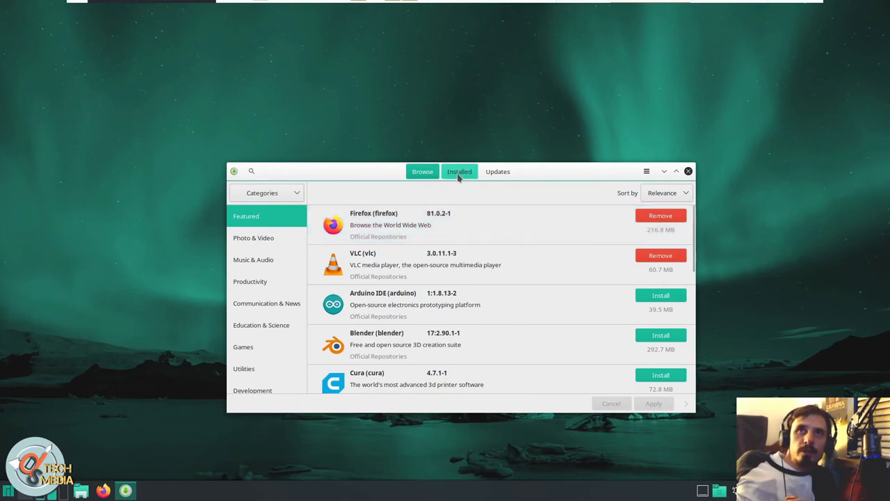
pyautogui.click(422, 171)
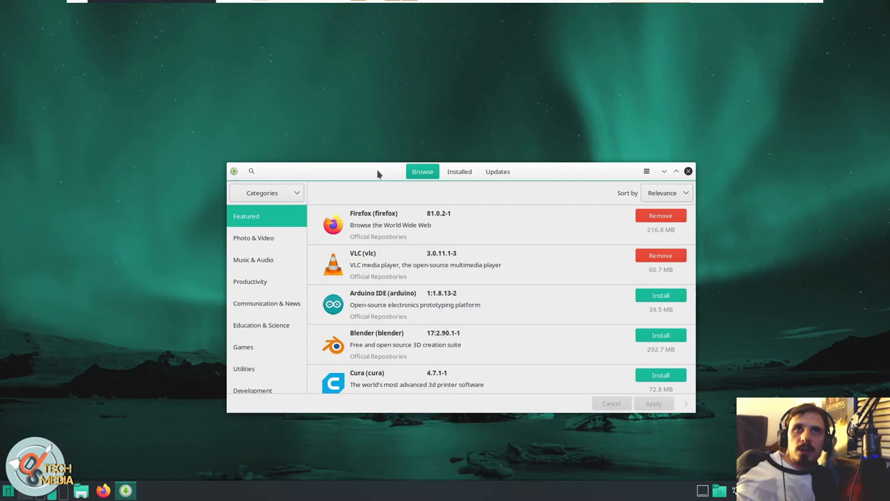
# Step: Browse the Photo & Video category, then switch to Groups and view D-language, GNUstep, jami and alsa groups
pyautogui.click(253, 237)
pyautogui.scroll(-1, 522, 255)
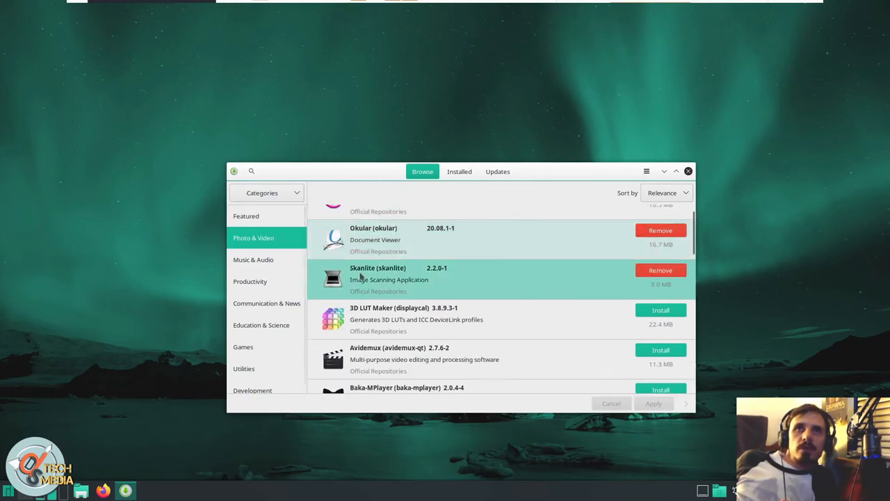
pyautogui.scroll(-1, 265, 334)
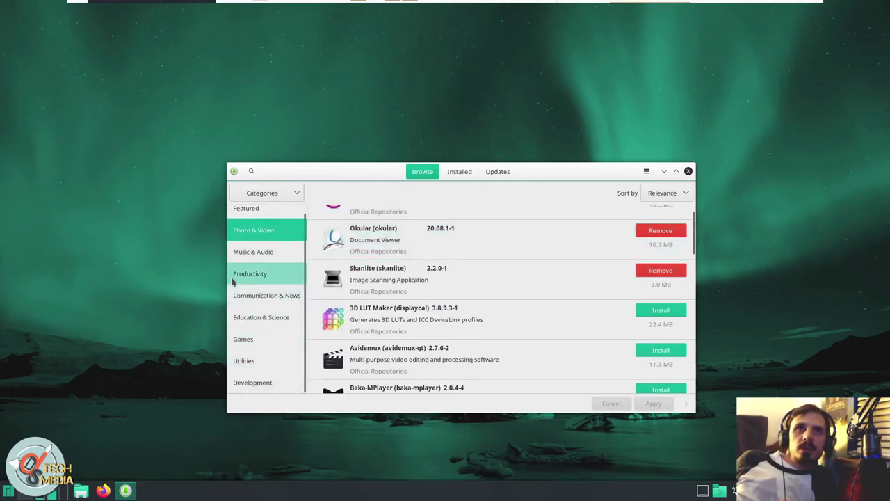
pyautogui.scroll(1, 234, 389)
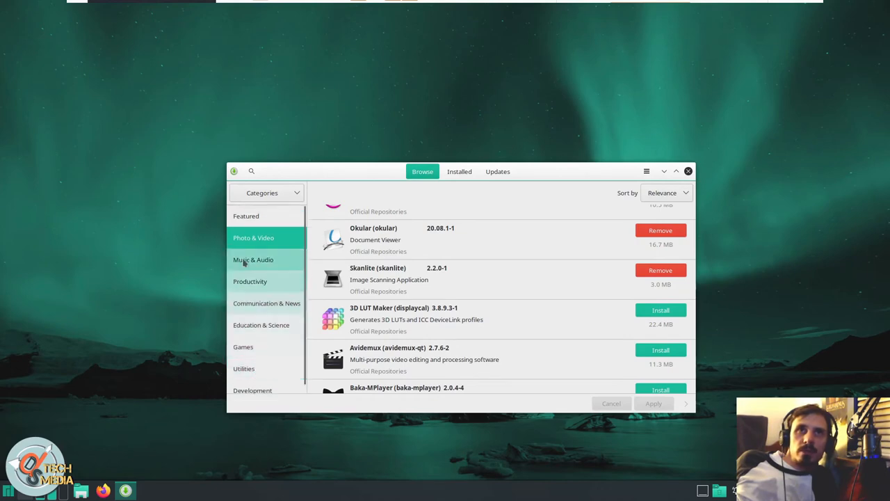
pyautogui.click(271, 193)
pyautogui.click(261, 208)
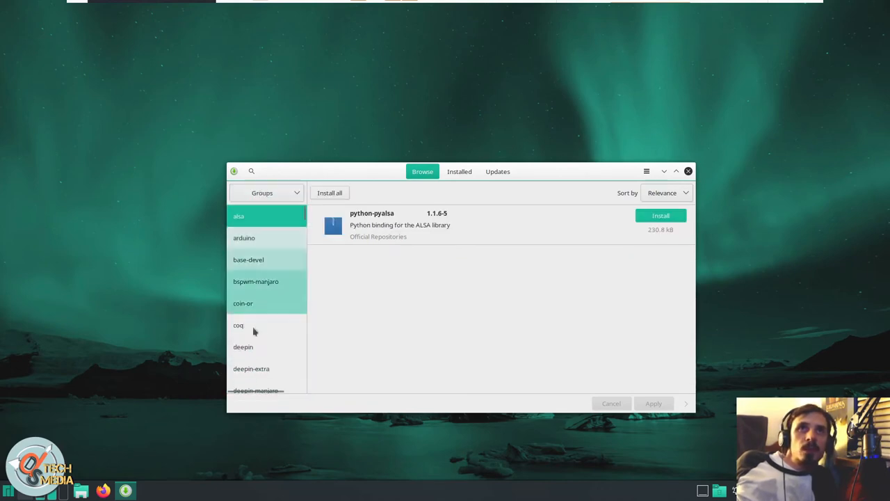
pyautogui.scroll(-3, 264, 292)
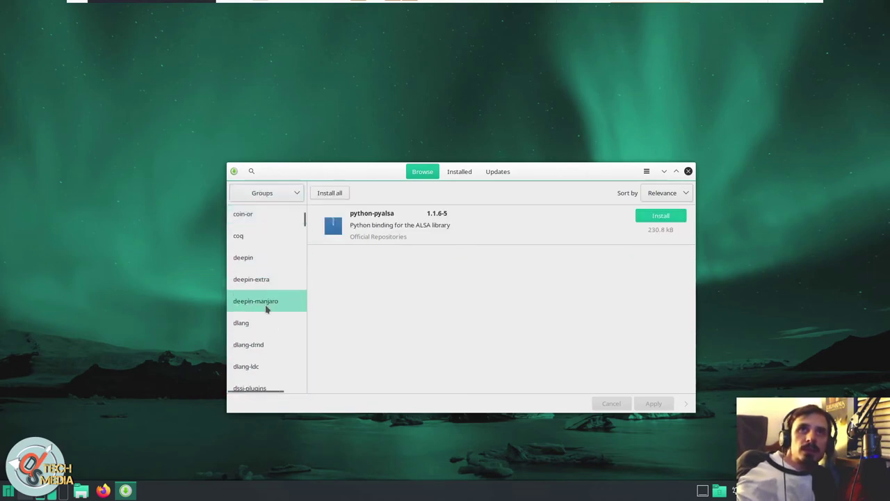
pyautogui.click(264, 308)
pyautogui.scroll(-2, 264, 327)
pyautogui.scroll(-3, 263, 334)
pyautogui.click(257, 311)
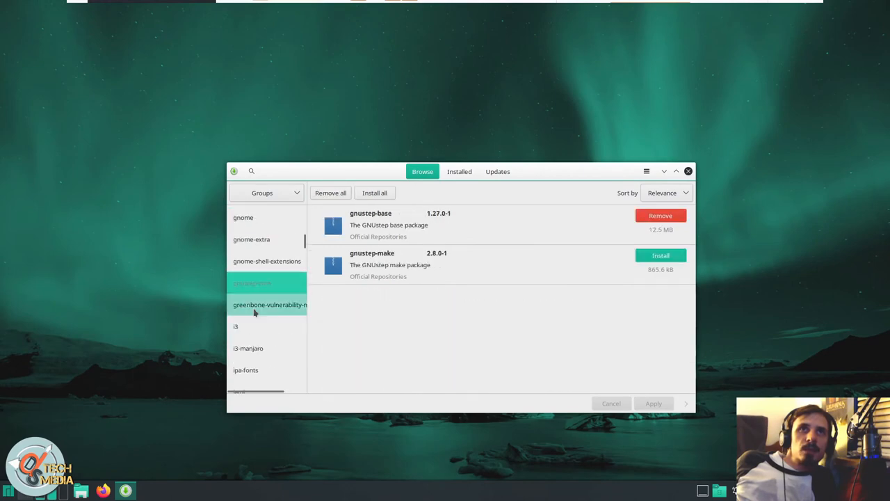
pyautogui.scroll(-2, 257, 313)
pyautogui.click(239, 264)
pyautogui.scroll(3, 252, 310)
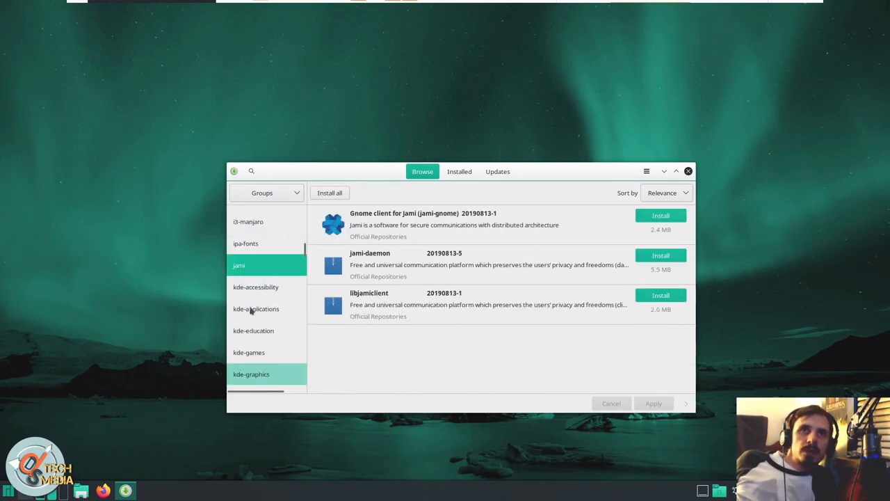
pyautogui.scroll(-2, 251, 311)
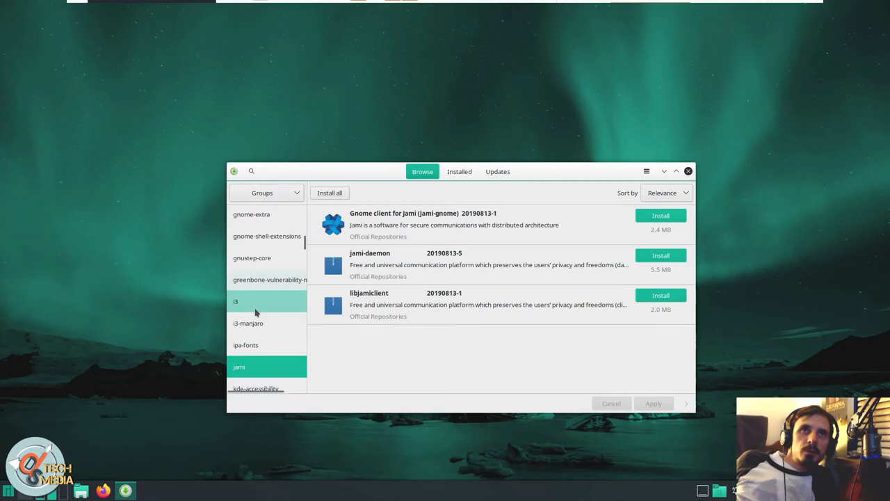
pyautogui.scroll(2, 249, 308)
pyautogui.scroll(2, 264, 313)
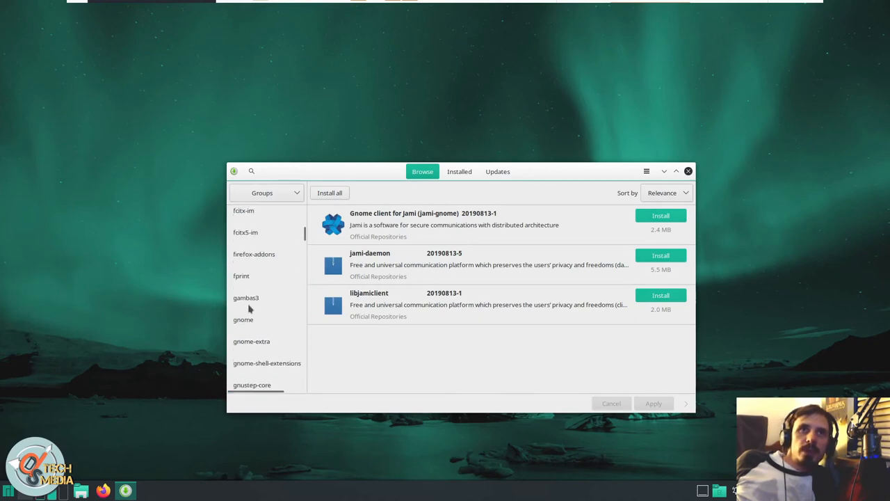
pyautogui.scroll(3, 265, 306)
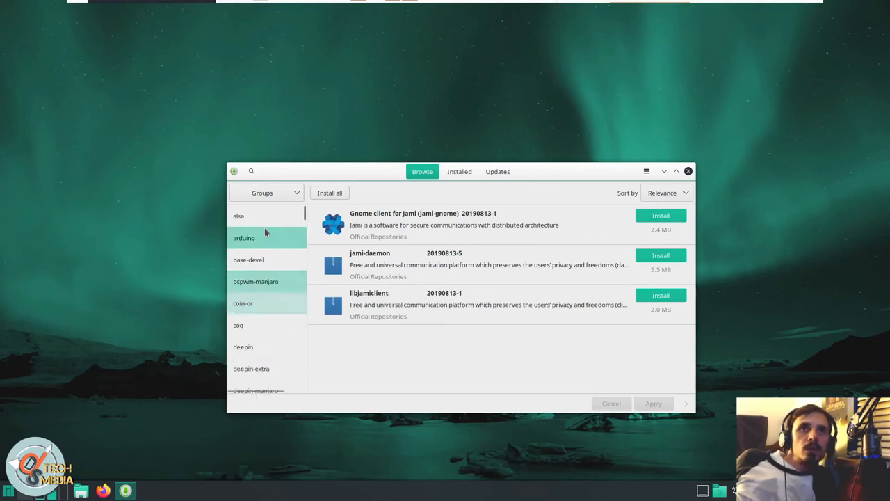
pyautogui.scroll(2, 265, 230)
pyautogui.click(265, 220)
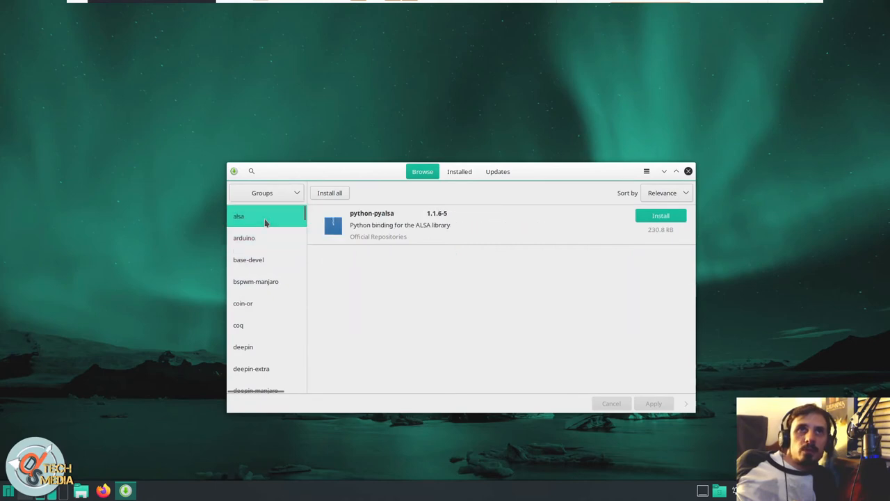
# Step: Switch to Repositories, view community and multilib packages, then check the Updates list
pyautogui.click(266, 193)
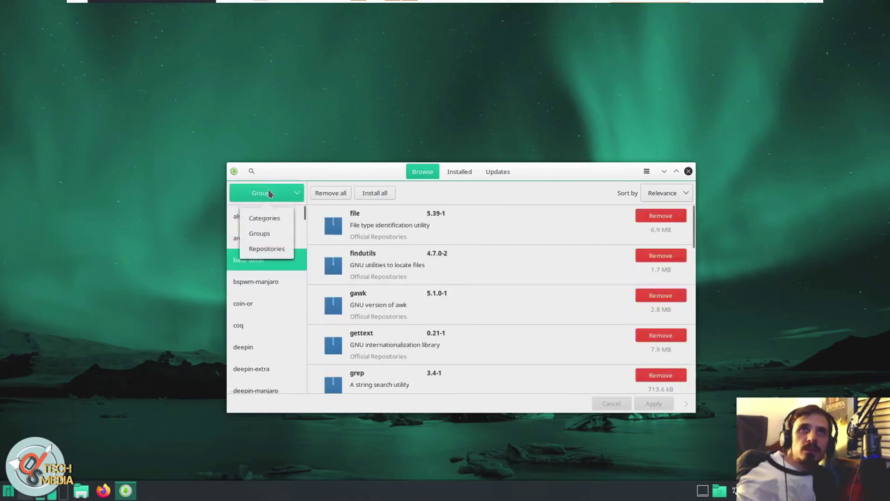
pyautogui.click(268, 252)
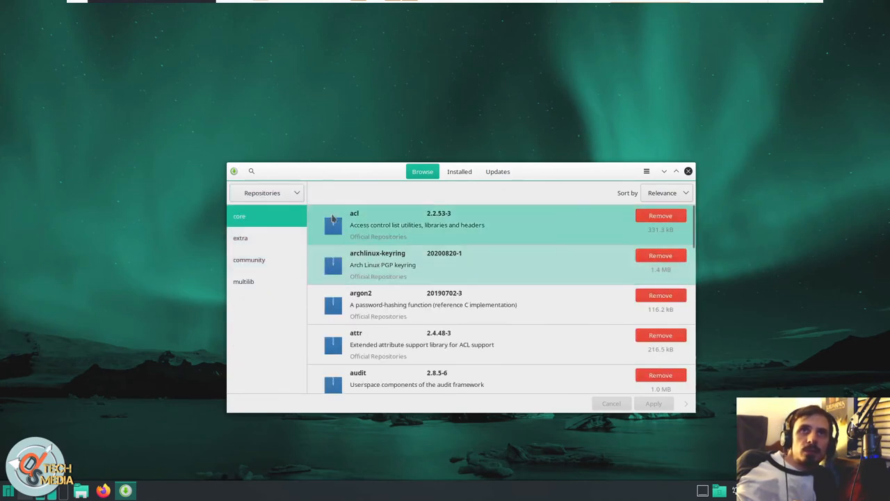
pyautogui.click(263, 258)
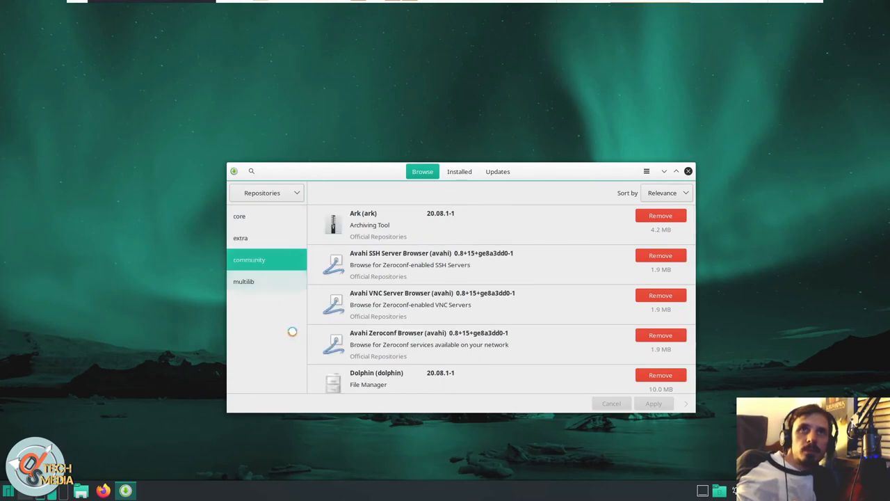
pyautogui.click(265, 285)
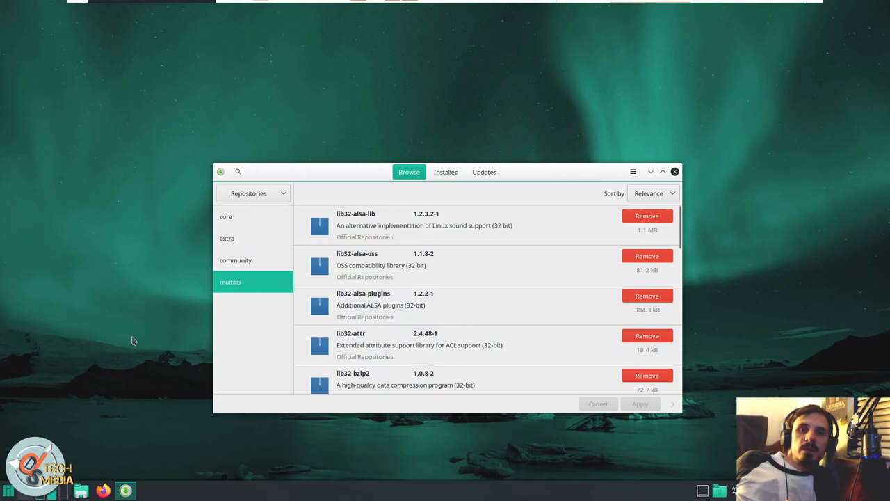
pyautogui.click(484, 172)
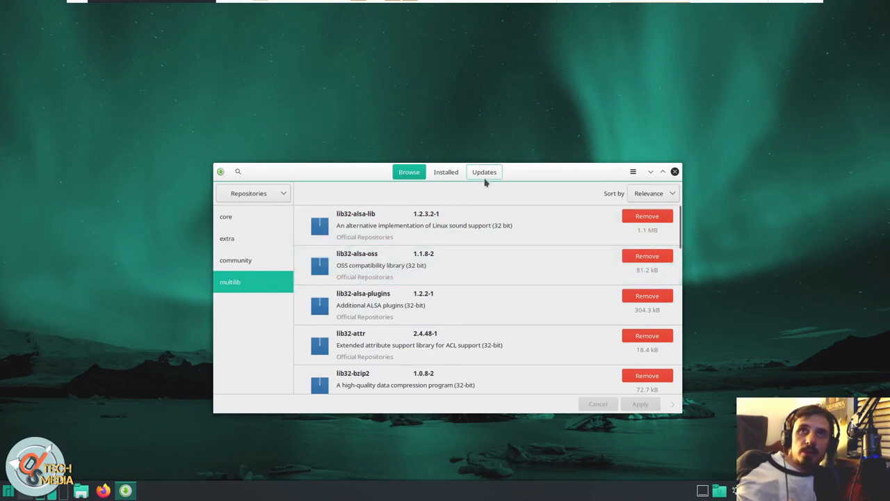
# Step: Return to Browse and enable AUR support in Pamac's Preferences
pyautogui.click(409, 172)
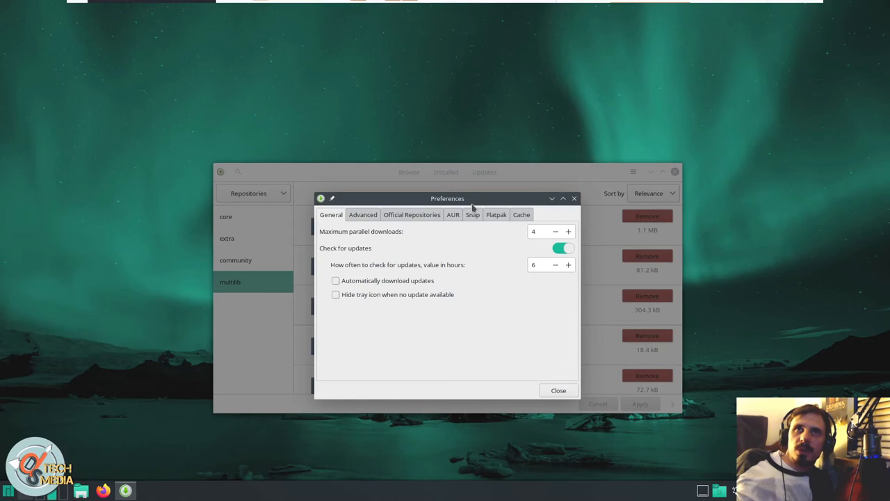
pyautogui.click(452, 216)
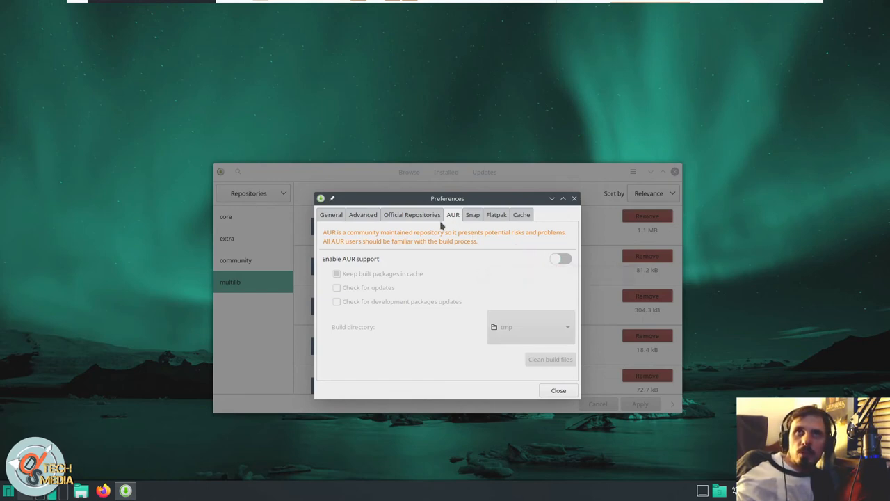
pyautogui.click(559, 260)
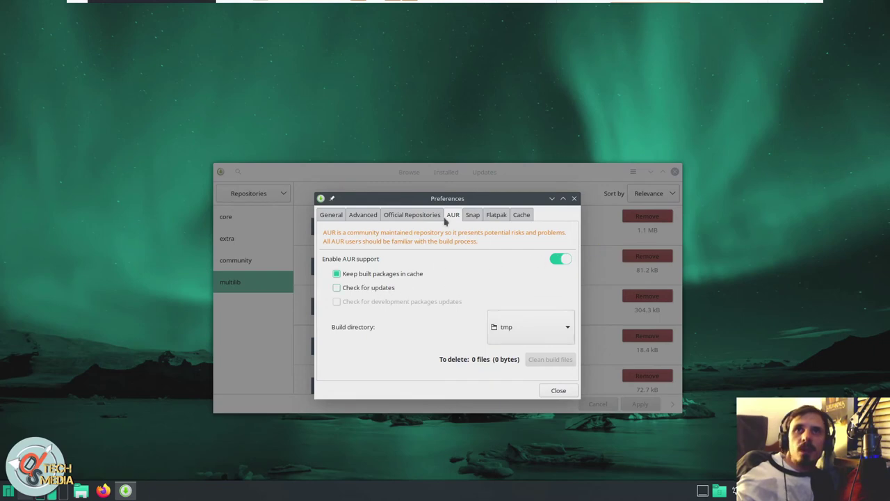
# Step: Enable Snap and Flatpak support, close Preferences, and start a package search
pyautogui.click(473, 214)
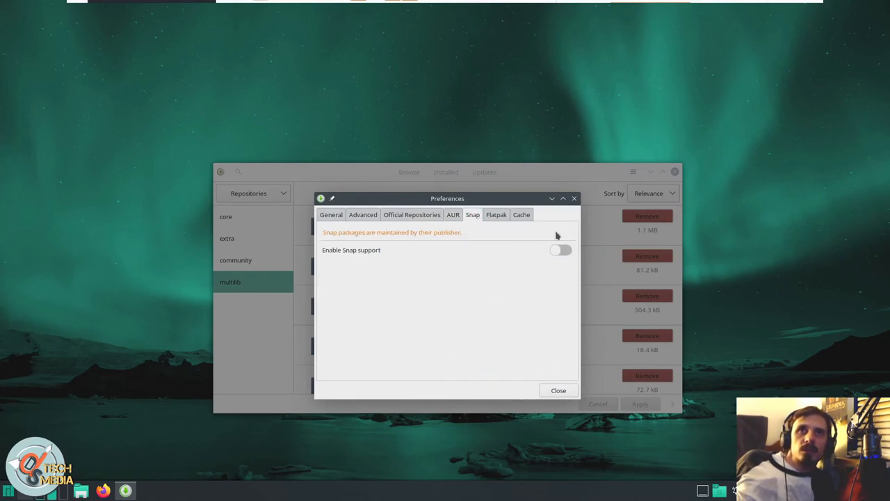
pyautogui.click(565, 252)
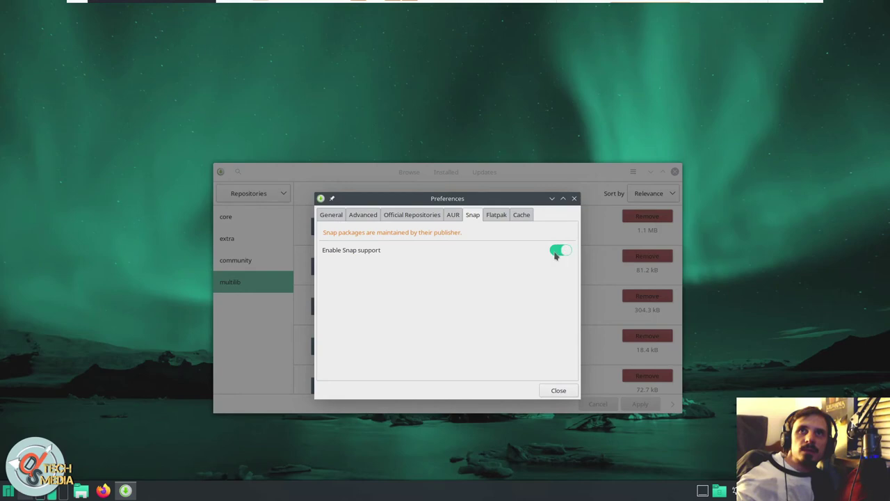
pyautogui.click(496, 214)
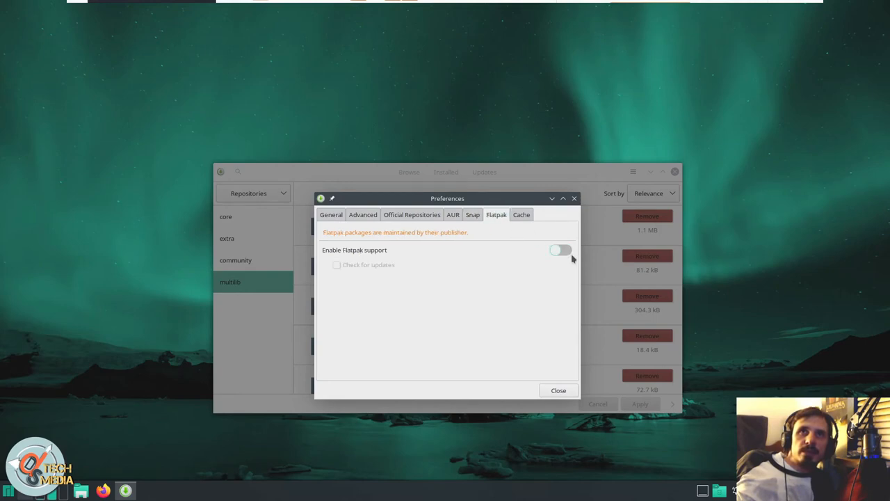
pyautogui.click(563, 251)
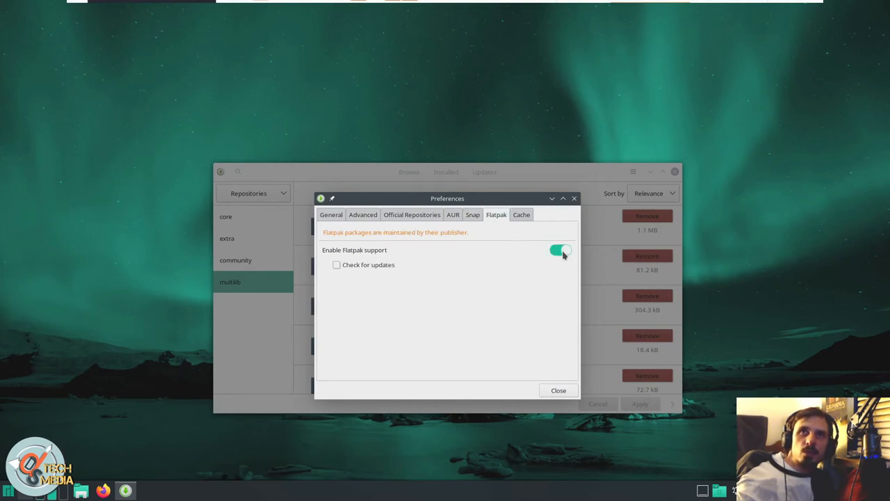
pyautogui.click(558, 390)
pyautogui.click(239, 171)
pyautogui.write('davinci resolv')
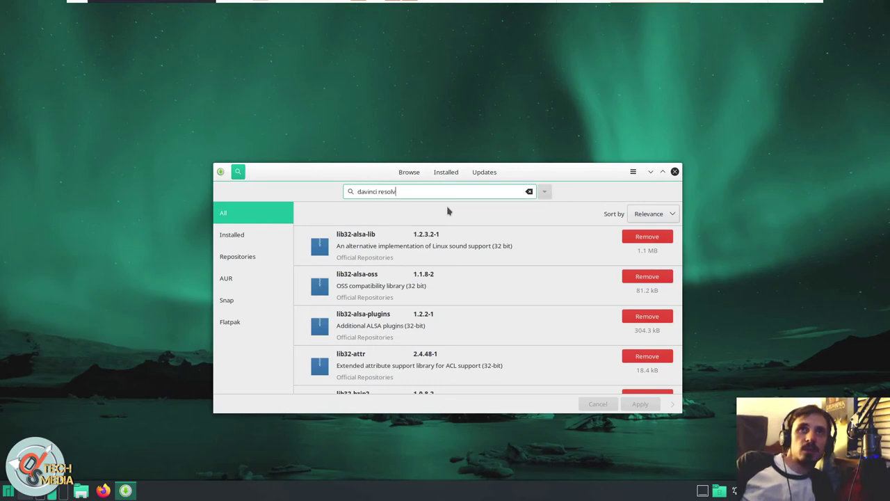
pyautogui.write('e')
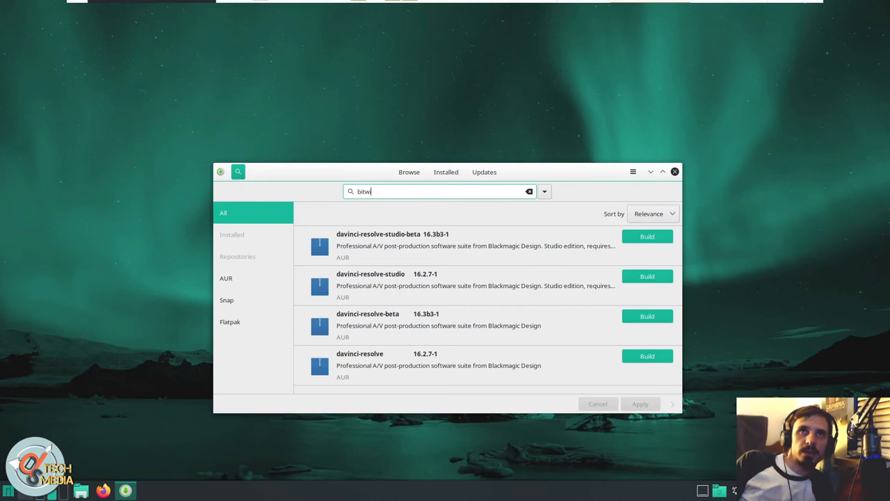
pyautogui.write('ig')
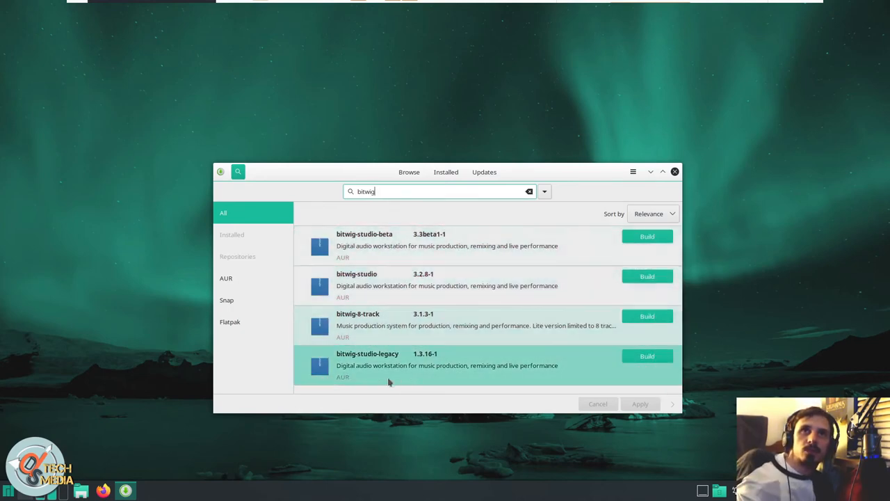
# Step: Search for lightworks, select the lwks-beta AUR entry, then clear the field to search for steam
pyautogui.click(529, 191)
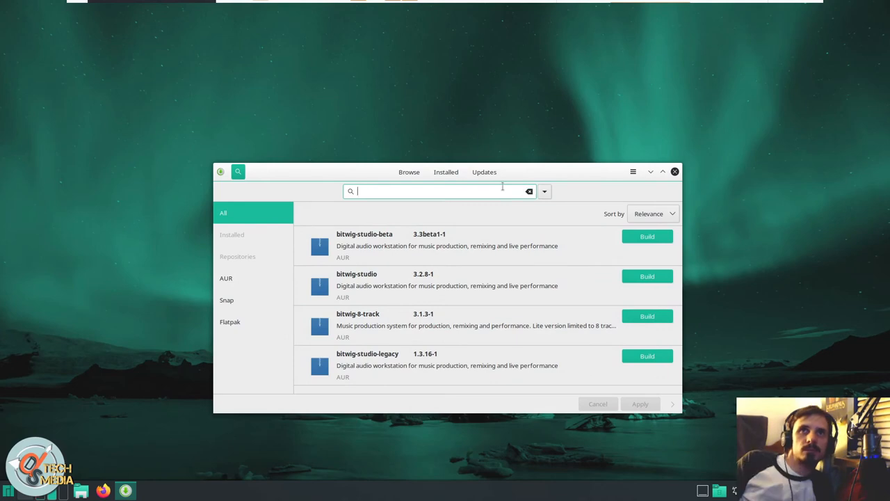
pyautogui.write('lightworks')
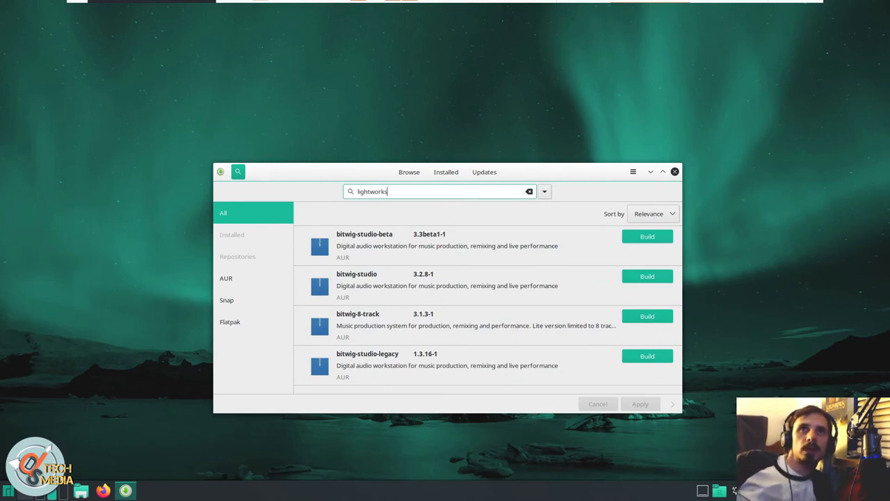
pyautogui.press('Return')
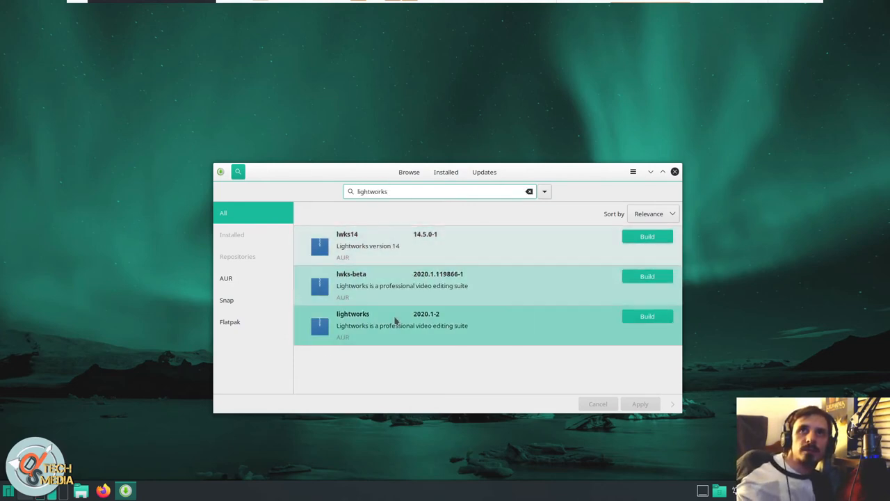
pyautogui.click(505, 278)
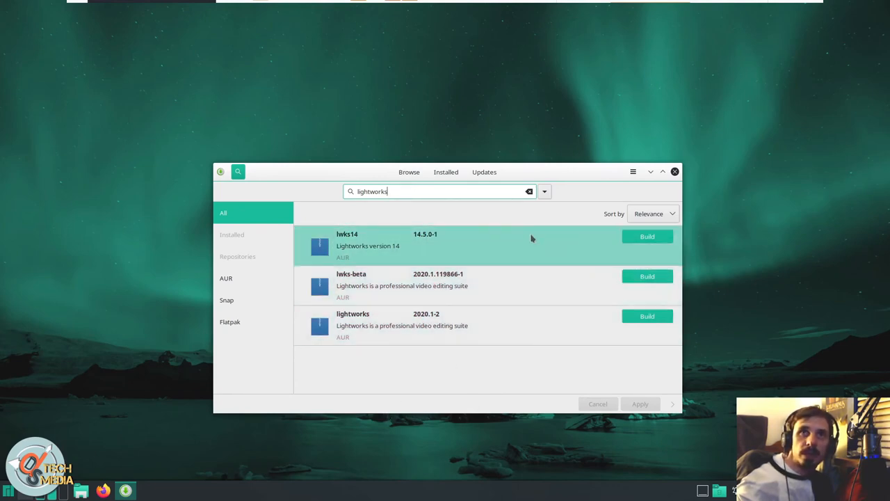
pyautogui.click(424, 191)
pyautogui.hotkey('ctrl', 'a')
pyautogui.write('steam')
pyautogui.press('Return')
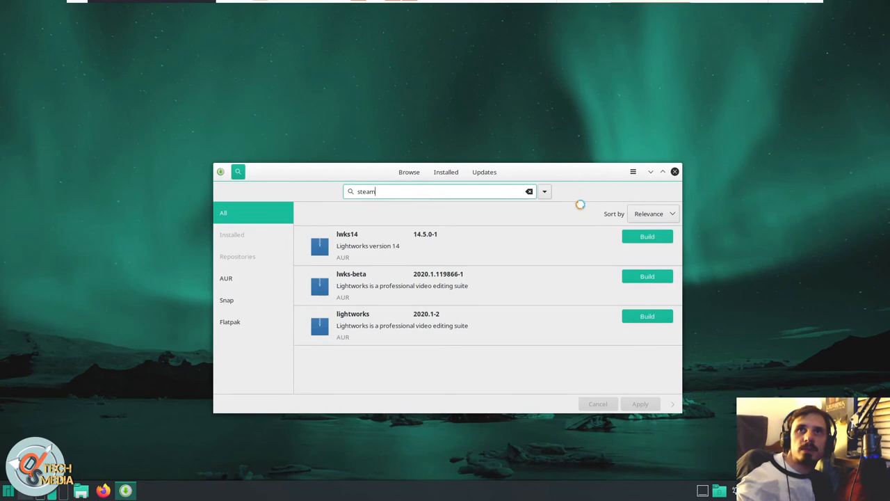
pyautogui.moveTo(499, 165); pyautogui.dragTo(499, 102)
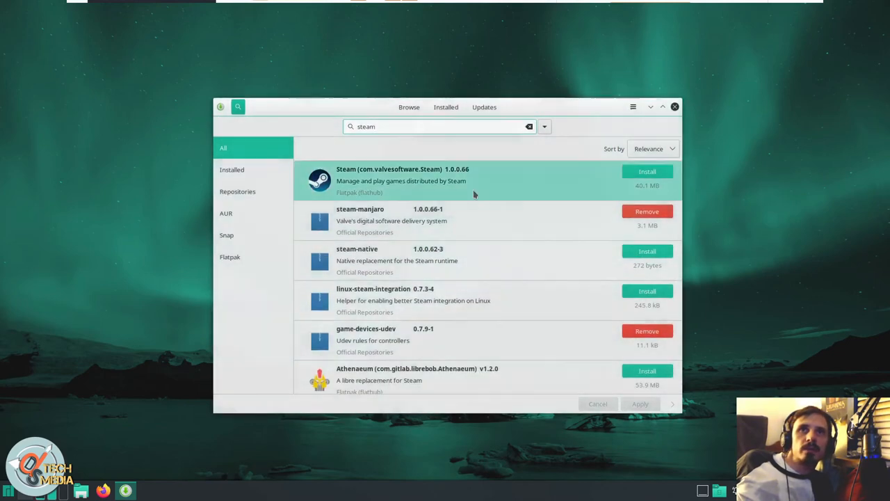
pyautogui.scroll(-3, 473, 258)
pyautogui.scroll(-3, 465, 278)
pyautogui.scroll(-3, 465, 278)
pyautogui.scroll(-2, 445, 292)
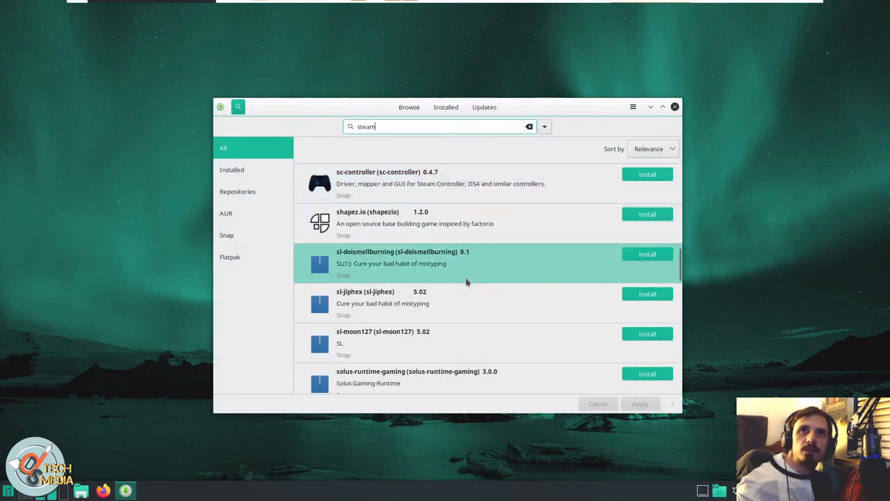
pyautogui.scroll(-2, 431, 334)
pyautogui.scroll(3, 420, 347)
pyautogui.scroll(5, 417, 312)
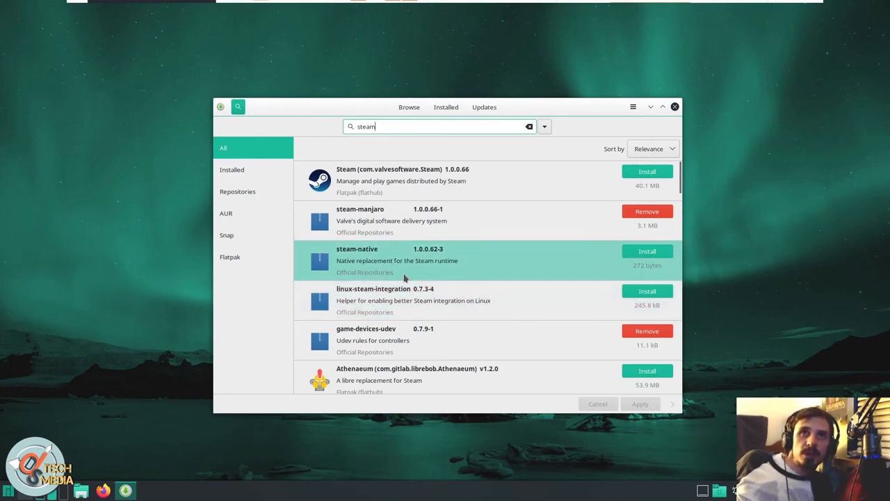
pyautogui.scroll(-5, 416, 277)
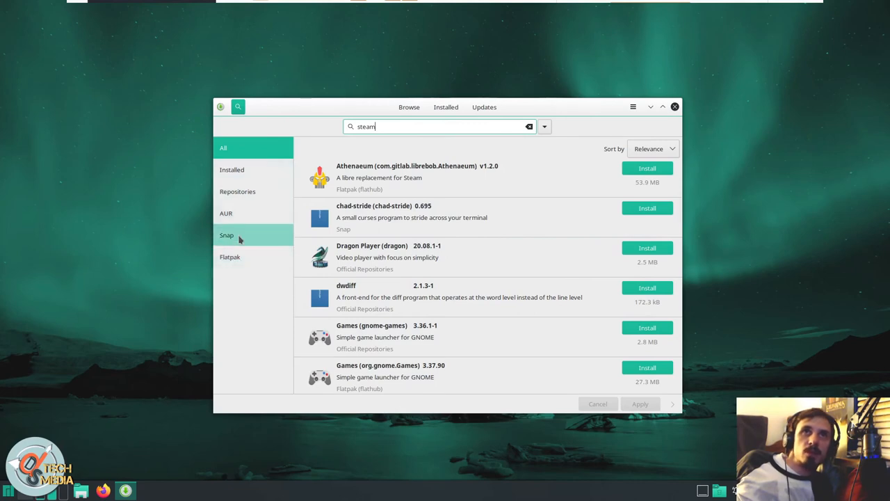
pyautogui.scroll(5, 359, 284)
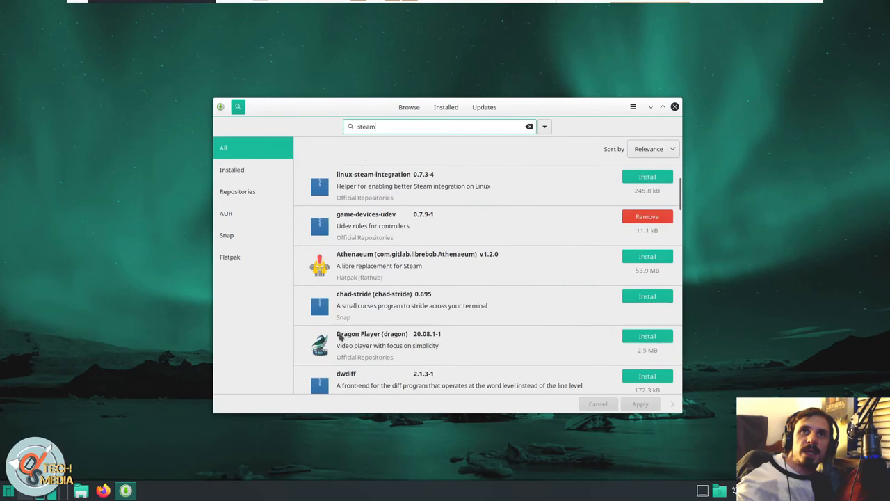
pyautogui.scroll(-1, 366, 301)
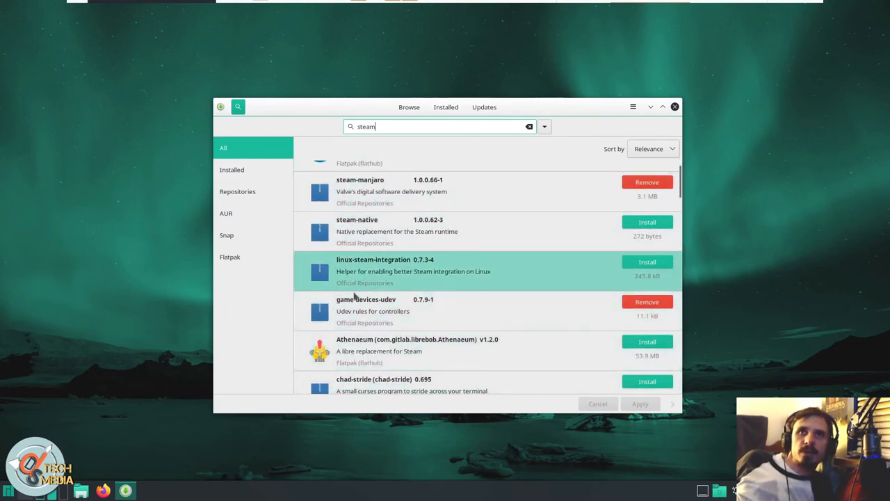
pyautogui.scroll(-1, 355, 306)
pyautogui.scroll(-1, 351, 333)
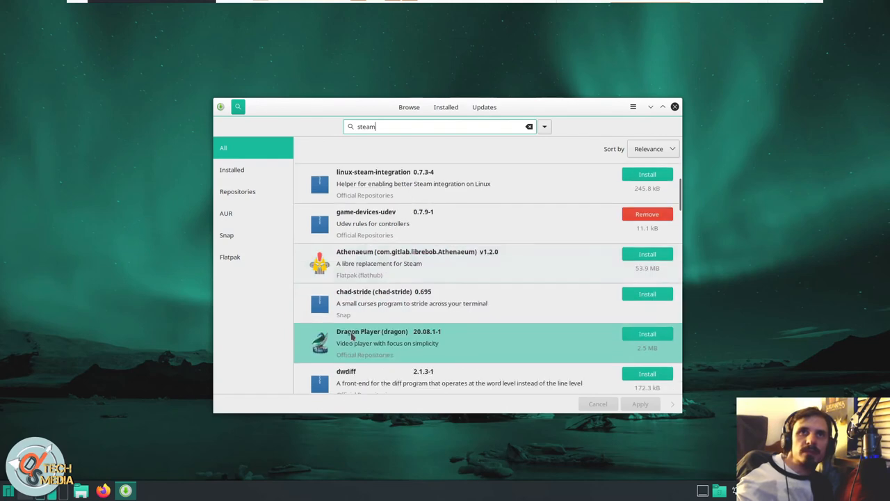
pyautogui.scroll(-1, 352, 336)
pyautogui.scroll(-1, 354, 306)
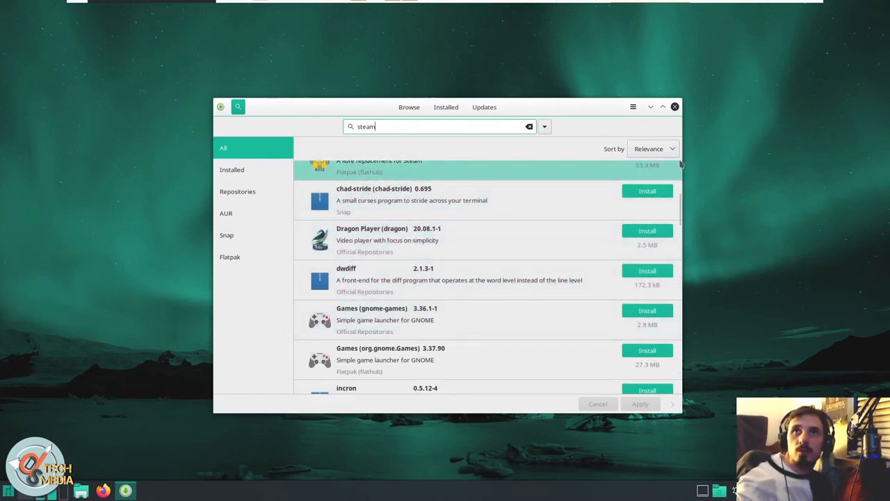
pyautogui.moveTo(233, 113); pyautogui.dragTo(217, 120)
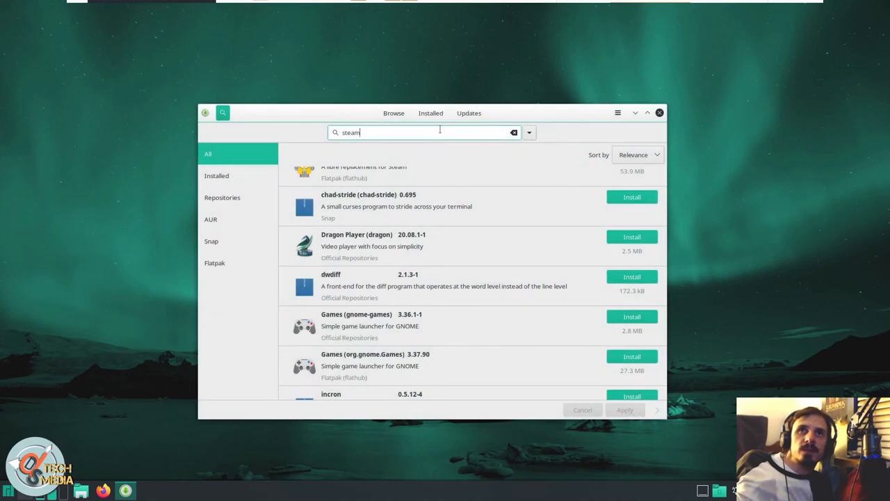
pyautogui.scroll(2, 466, 304)
pyautogui.scroll(3, 466, 303)
pyautogui.scroll(2, 487, 265)
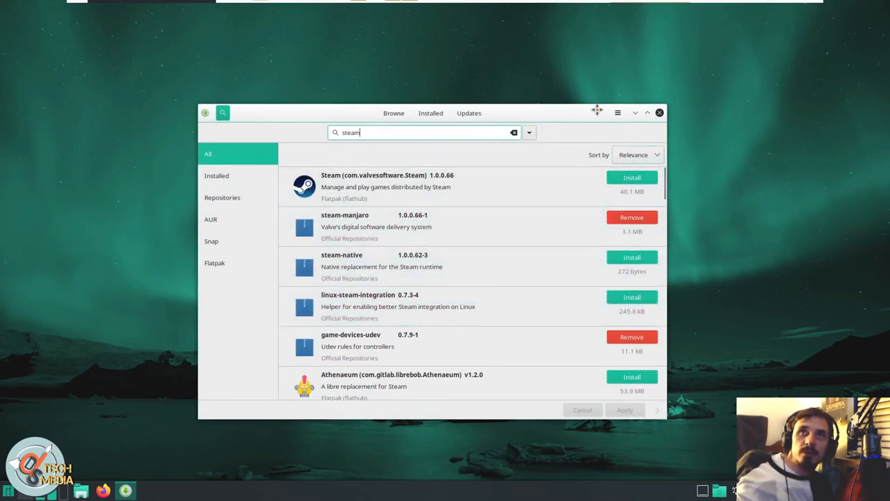
pyautogui.moveTo(597, 109); pyautogui.dragTo(637, 111)
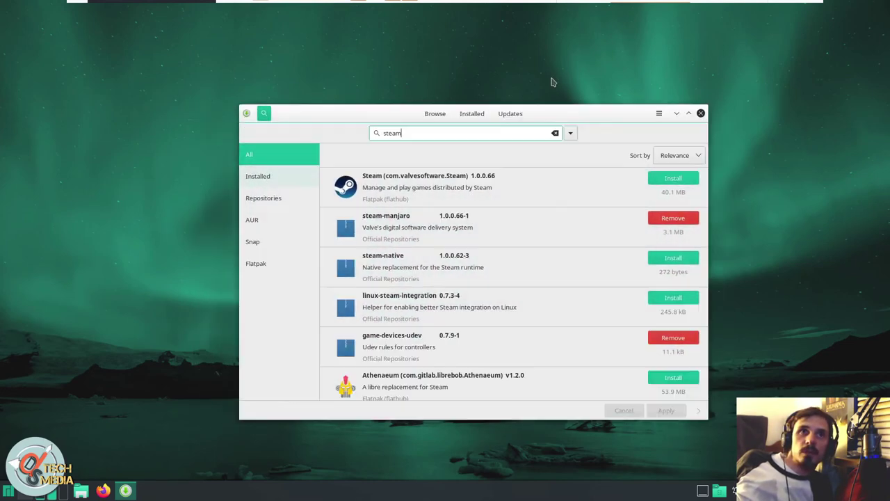
# Step: Close Pamac and launch System Settings from the application launcher
pyautogui.click(701, 113)
pyautogui.click(9, 490)
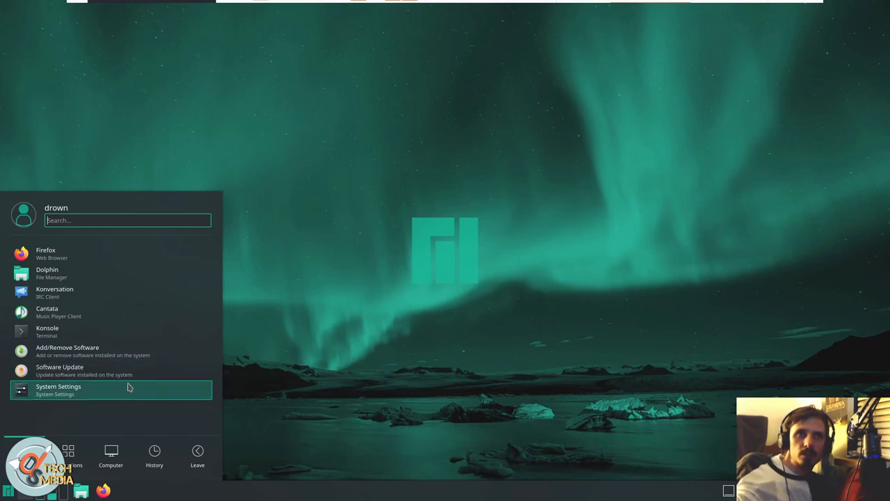
pyautogui.click(129, 388)
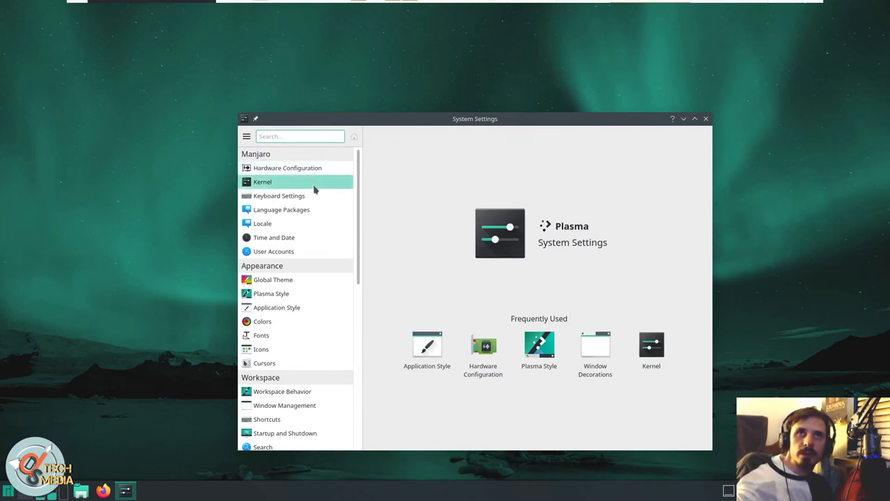
# Step: Show the Manjaro Kernel page listing kernels, with Linux 5.8.16-2 running and installed
pyautogui.click(324, 181)
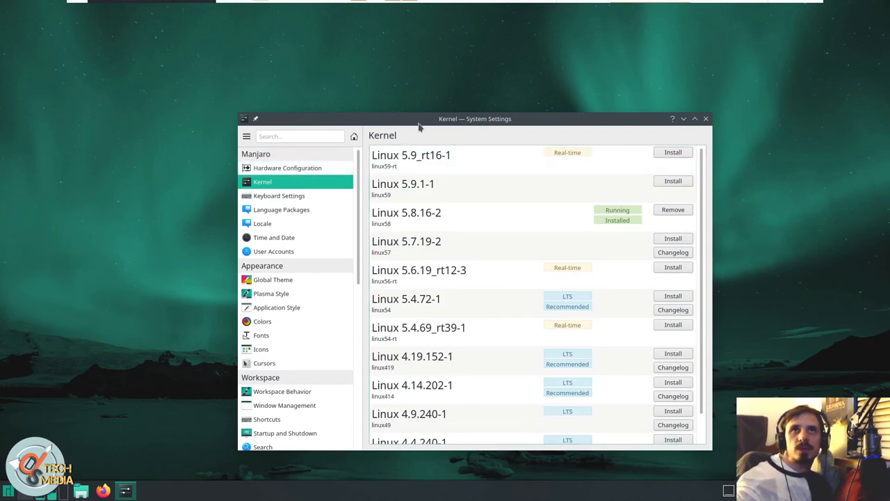
pyautogui.moveTo(397, 124); pyautogui.dragTo(379, 70)
pyautogui.scroll(-1, 479, 381)
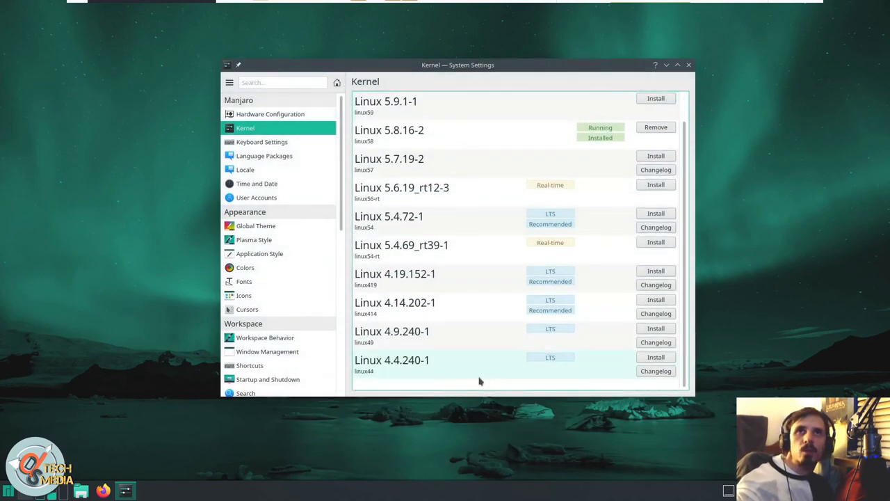
pyautogui.scroll(1, 479, 278)
pyautogui.scroll(-1, 479, 181)
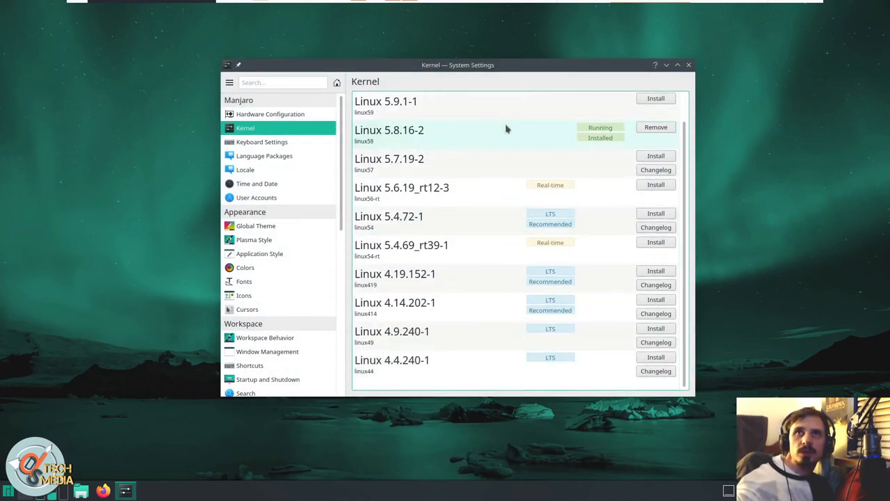
pyautogui.scroll(1, 462, 228)
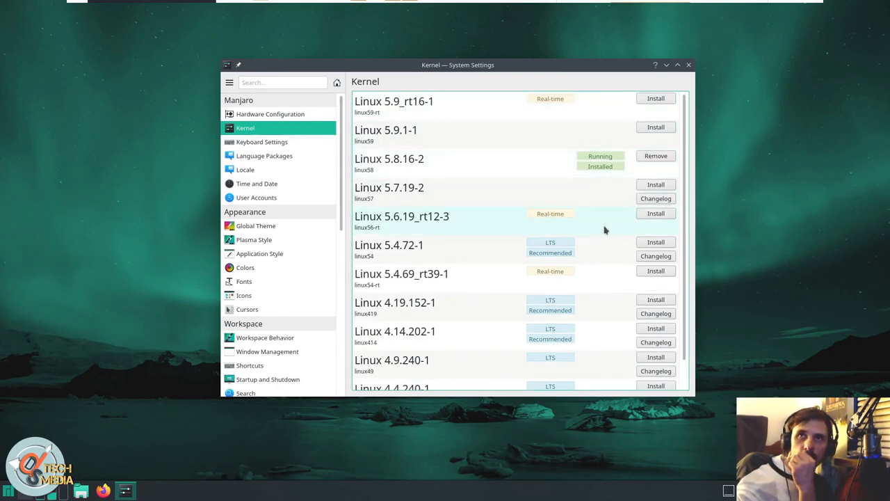
pyautogui.scroll(-1, 452, 229)
pyautogui.scroll(1, 452, 194)
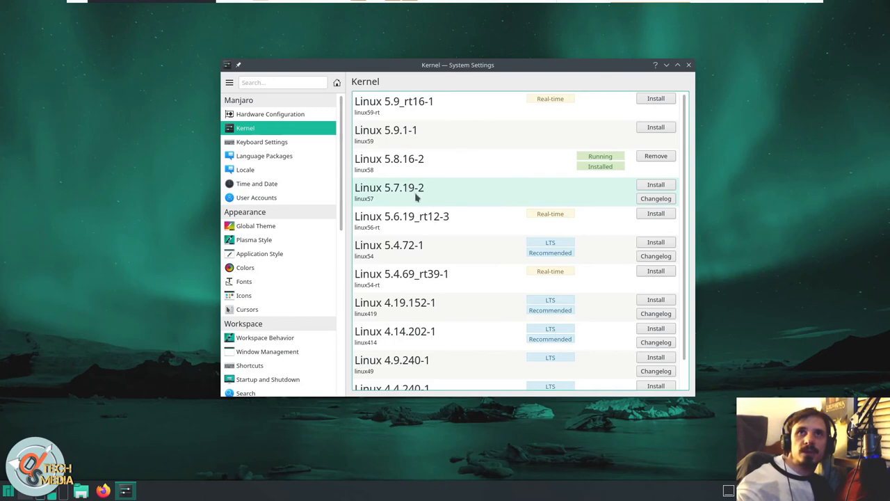
pyautogui.scroll(-1, 417, 198)
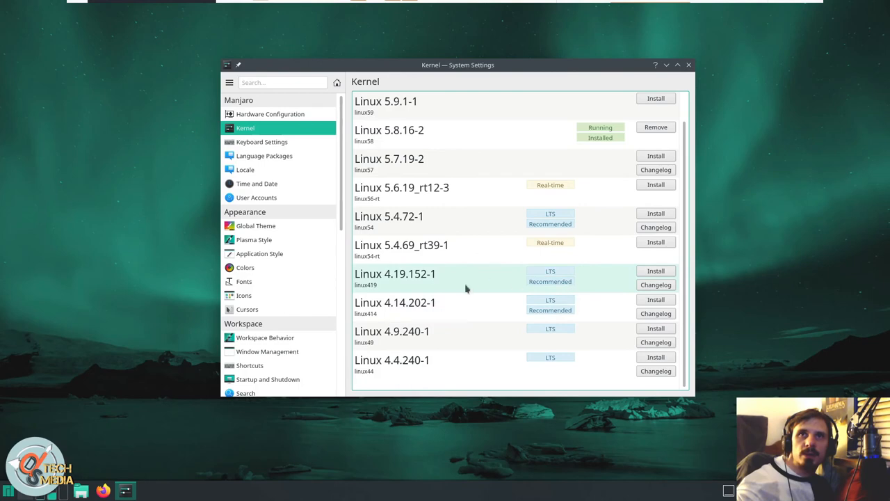
pyautogui.scroll(1, 473, 292)
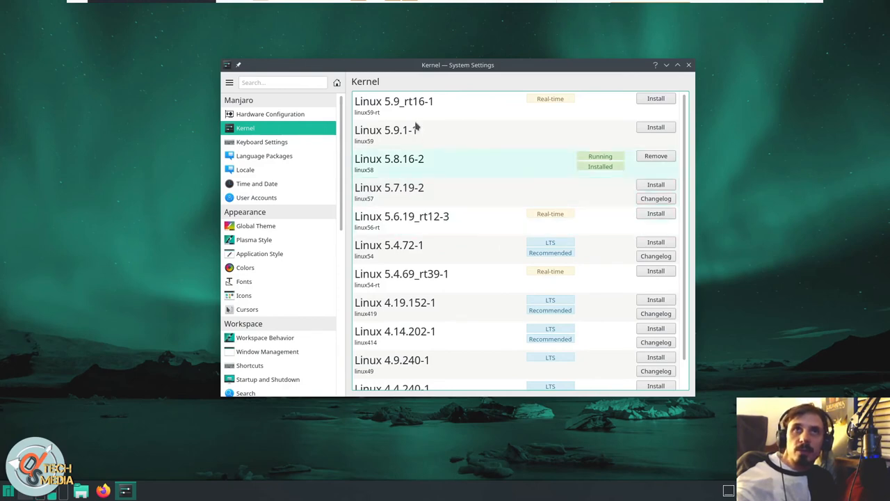
pyautogui.scroll(-1, 479, 209)
pyautogui.scroll(1, 486, 205)
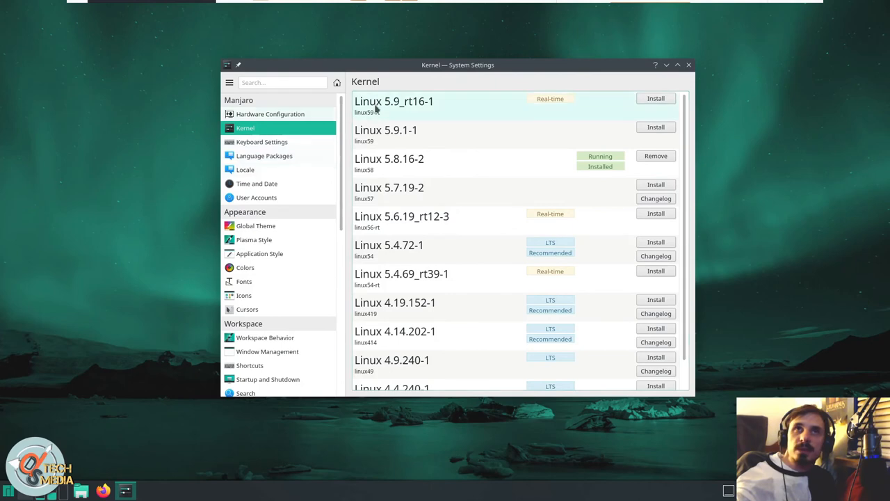
# Step: Switch to Hardware Configuration and enable Show all devices
pyautogui.click(304, 115)
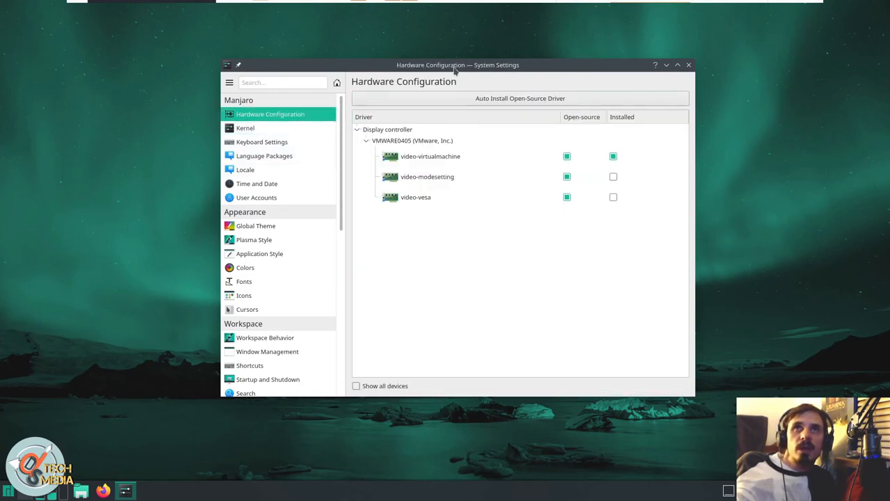
pyautogui.click(356, 385)
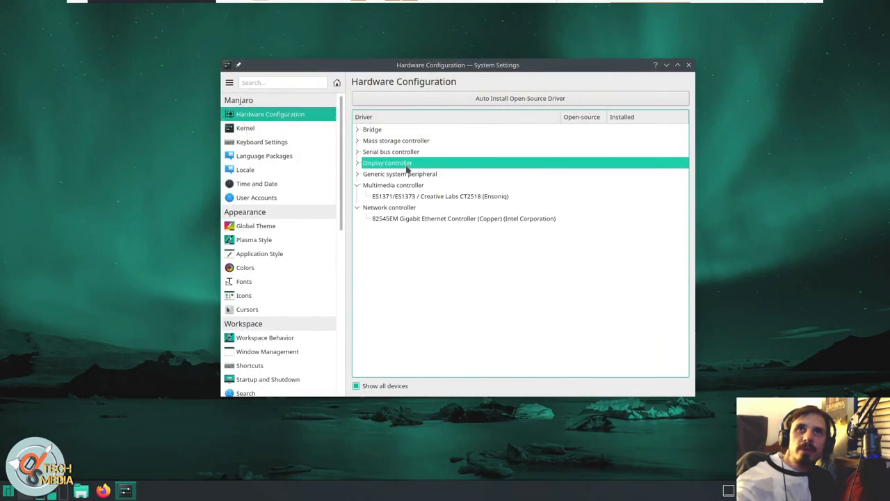
# Step: Expand the Display controller, Serial bus, Mass storage controller and Bridge device groups
pyautogui.doubleClick(387, 162)
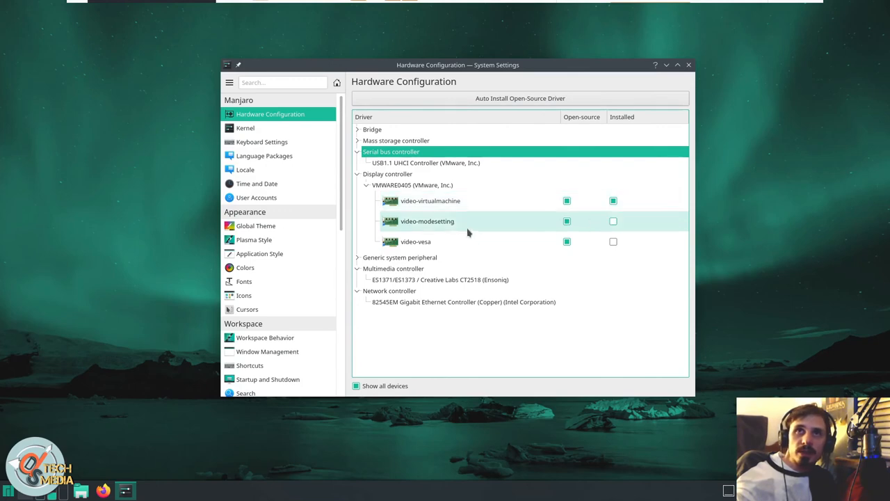
pyautogui.doubleClick(396, 141)
pyautogui.click(425, 151)
pyautogui.click(396, 141)
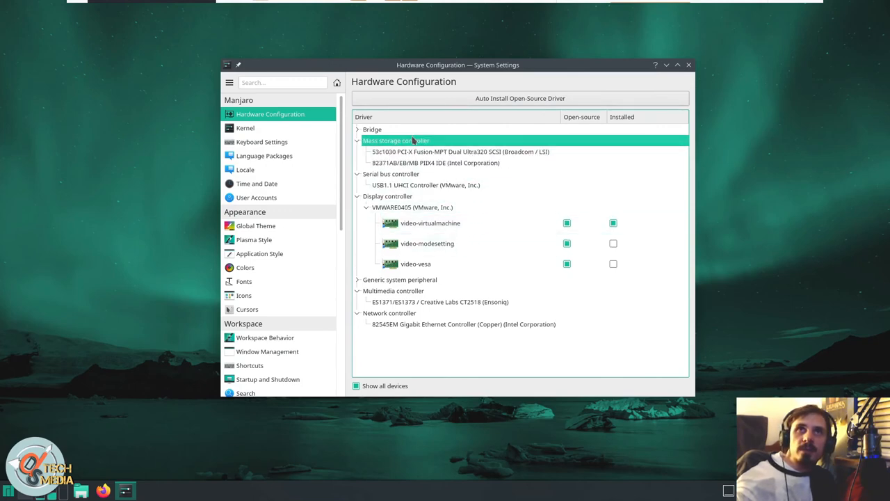
pyautogui.doubleClick(389, 129)
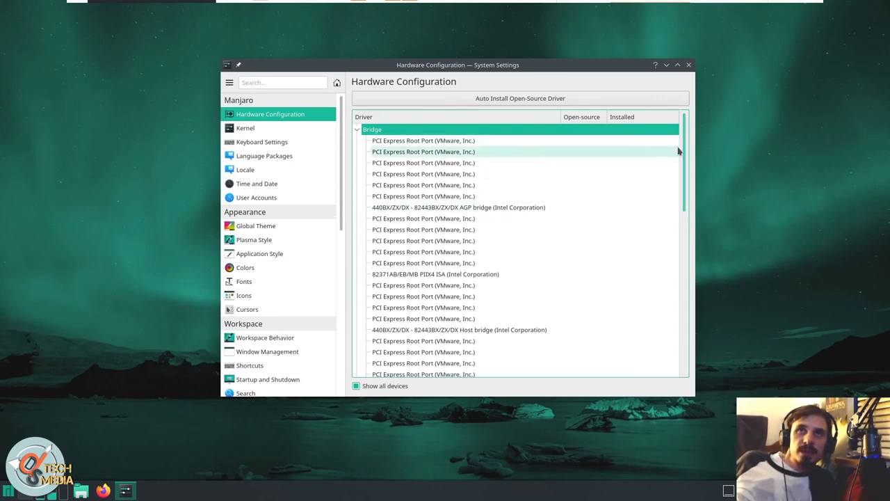
pyautogui.scroll(-6, 530, 241)
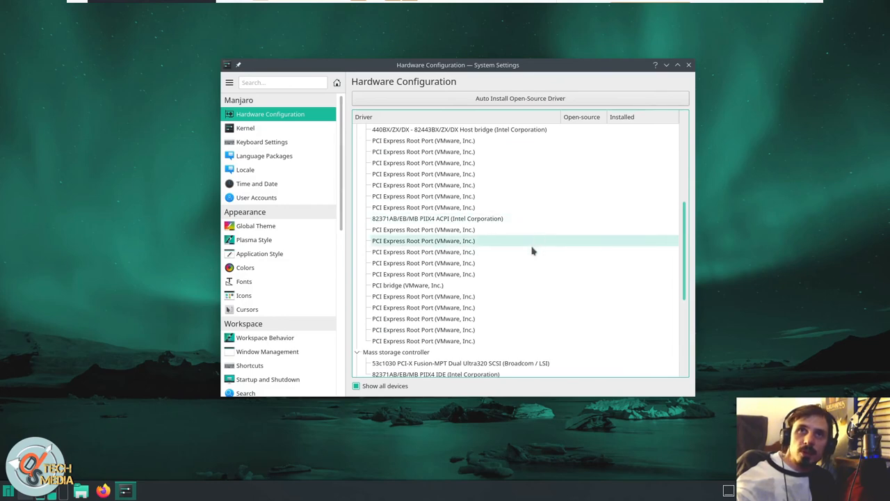